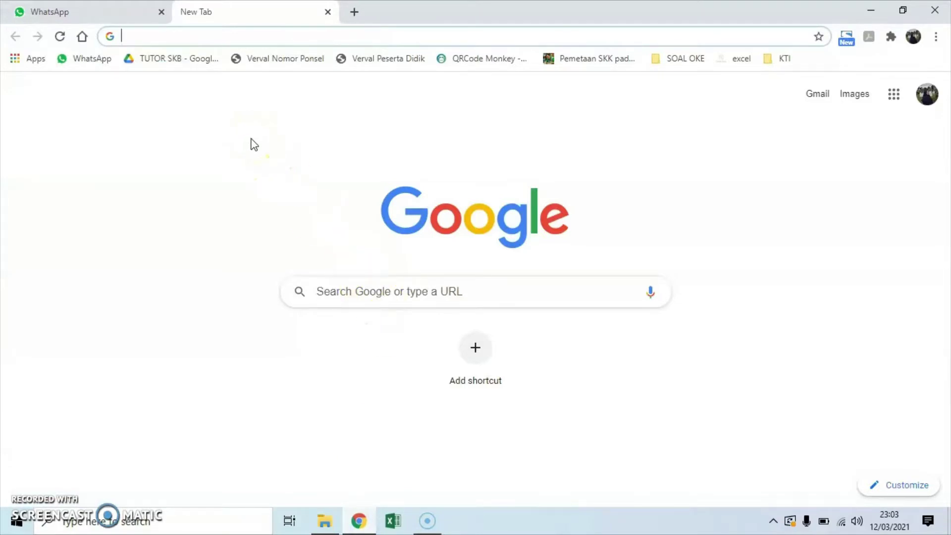
Search the web for lightshot and open the Lightshot screenshot tool's site at app.prntscr.com.
type("light")
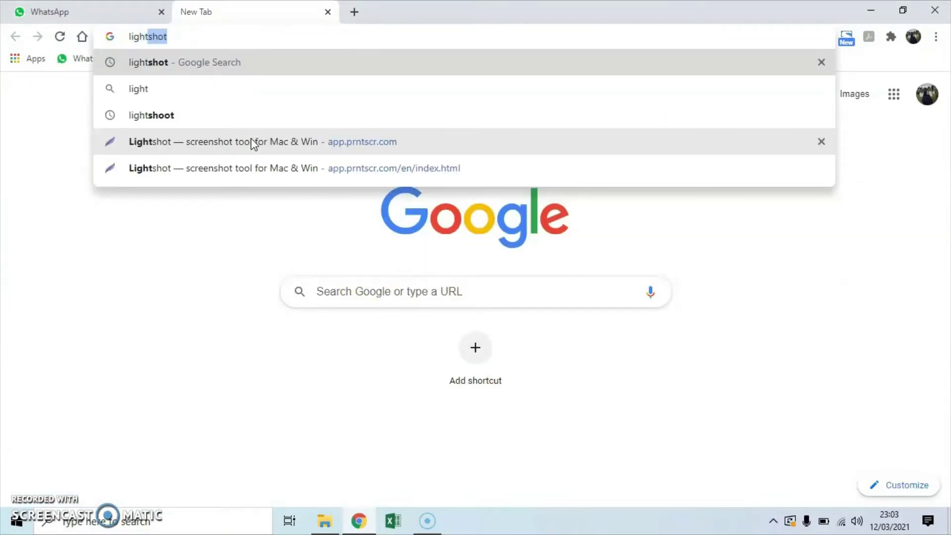
type("shot")
key("Return")
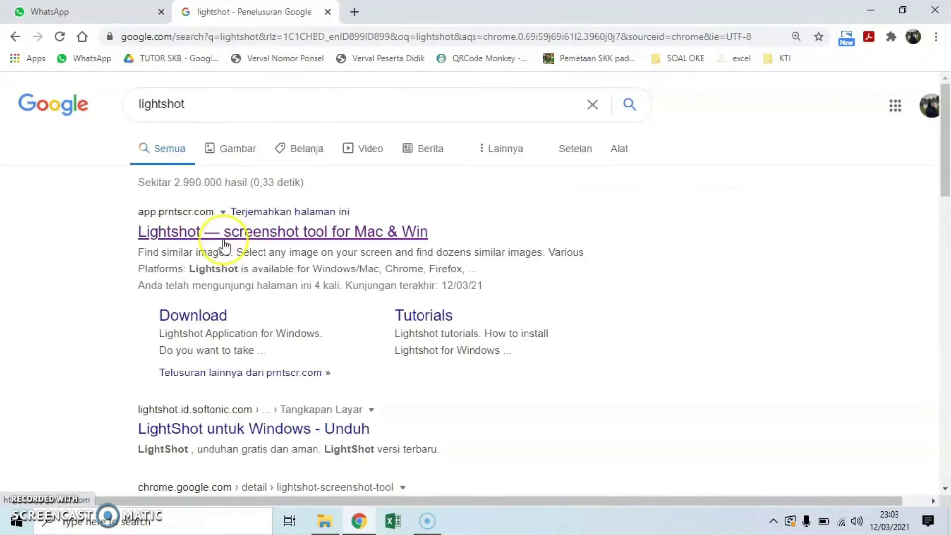
left_click(224, 241)
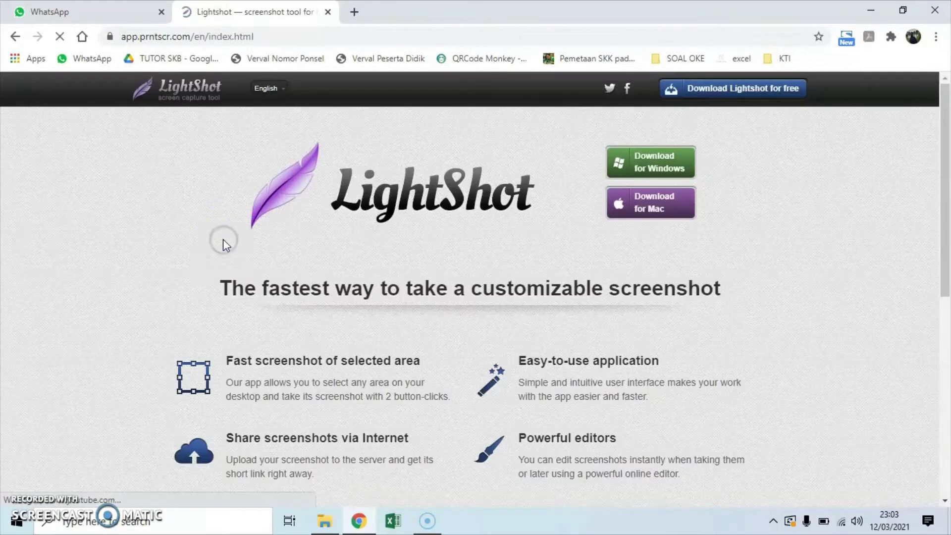
Download Lightshot for Windows and run the setup-lightshot.exe installer.
left_click(669, 171)
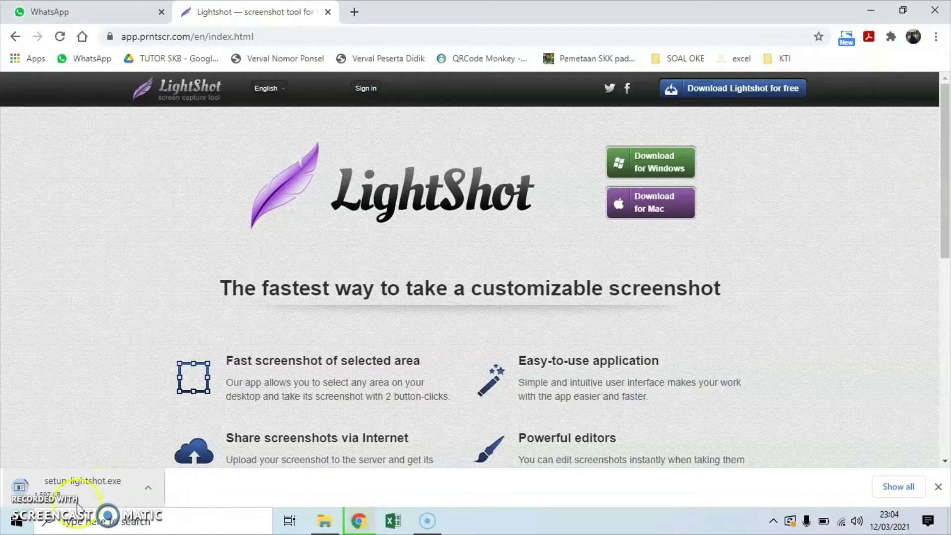
left_click(92, 482)
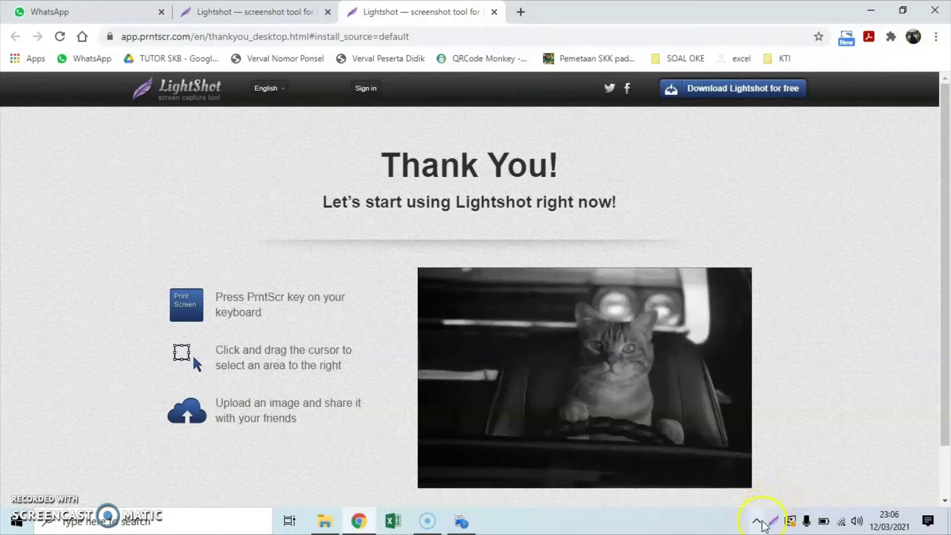
key("super+d")
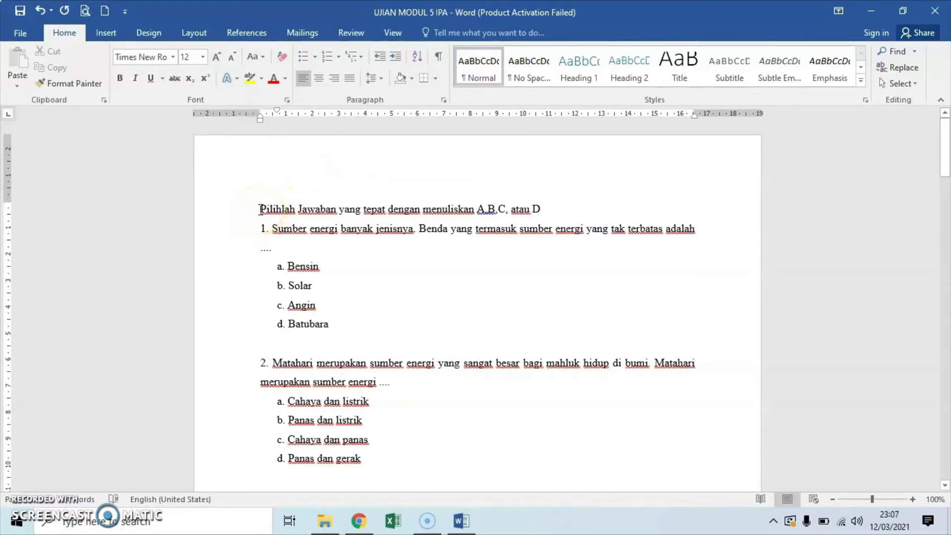
In the Word document UJIAN MODUL 5 IPA, turn off checking spelling as you type and marking grammar errors as you type.
left_click_drag(259, 208, 550, 212)
left_click(413, 240)
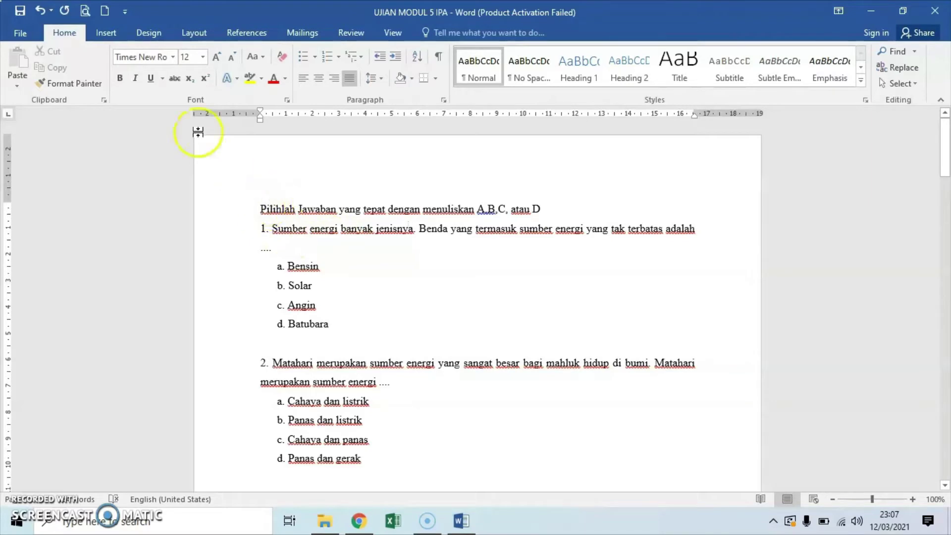
left_click(125, 12)
left_click(164, 233)
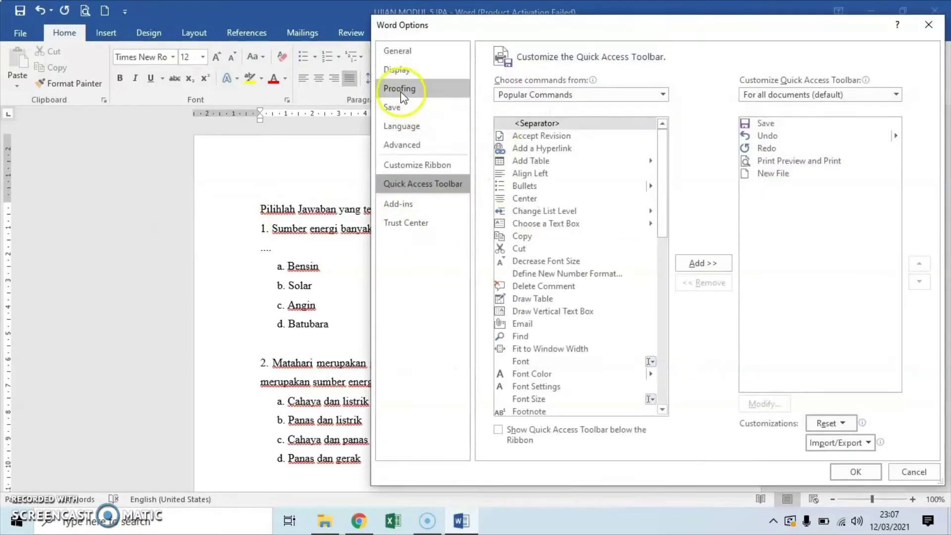
left_click(401, 90)
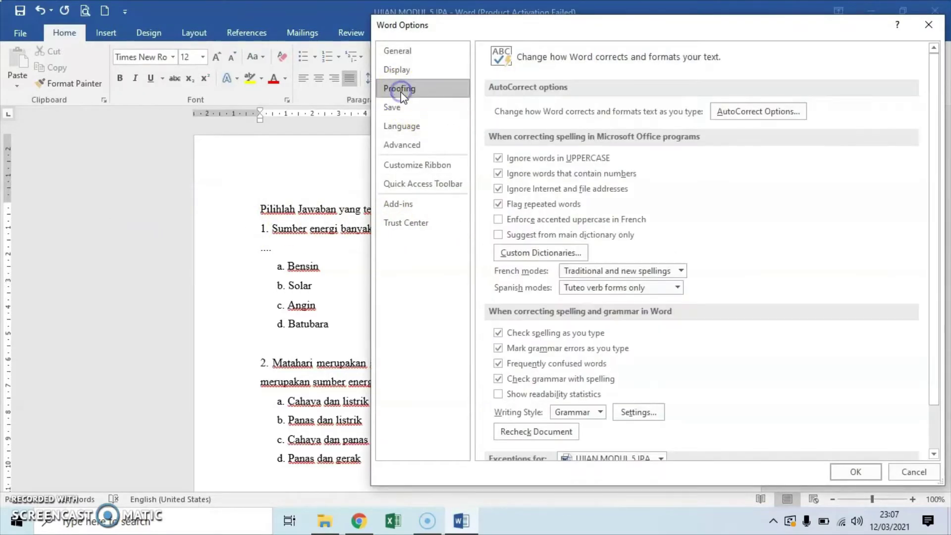
left_click(499, 333)
left_click(518, 350)
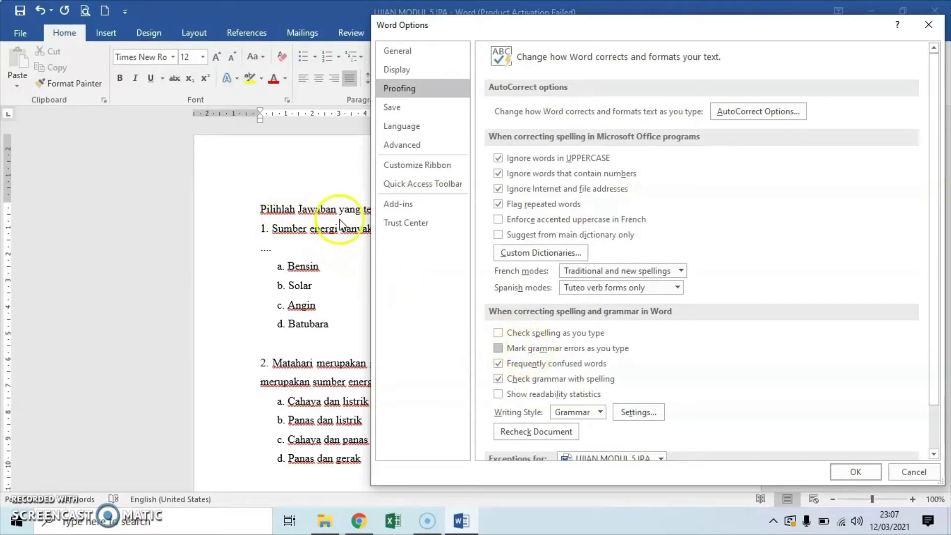
left_click(848, 471)
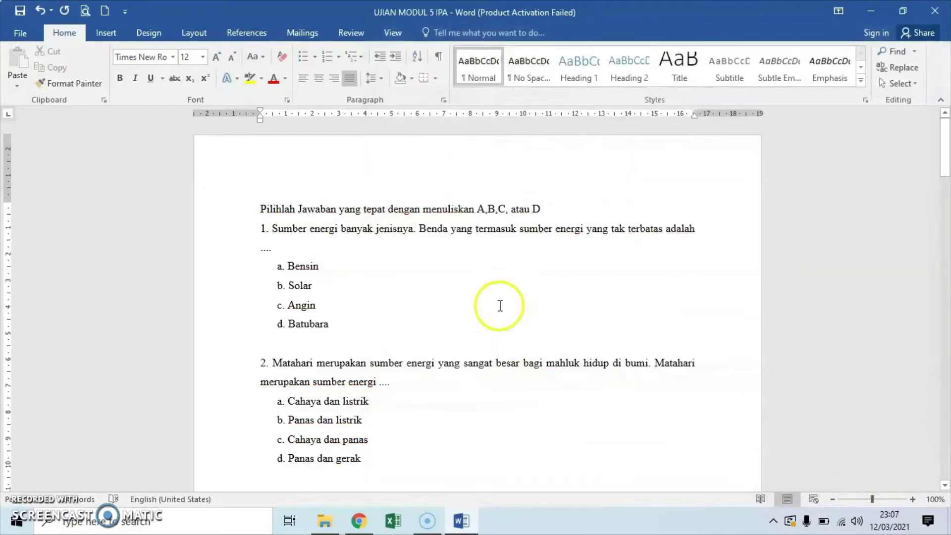
Examine how questions 1 to 5 are laid out on the first page and across the page break.
left_click(377, 251)
scroll(363, 261, "down", 5)
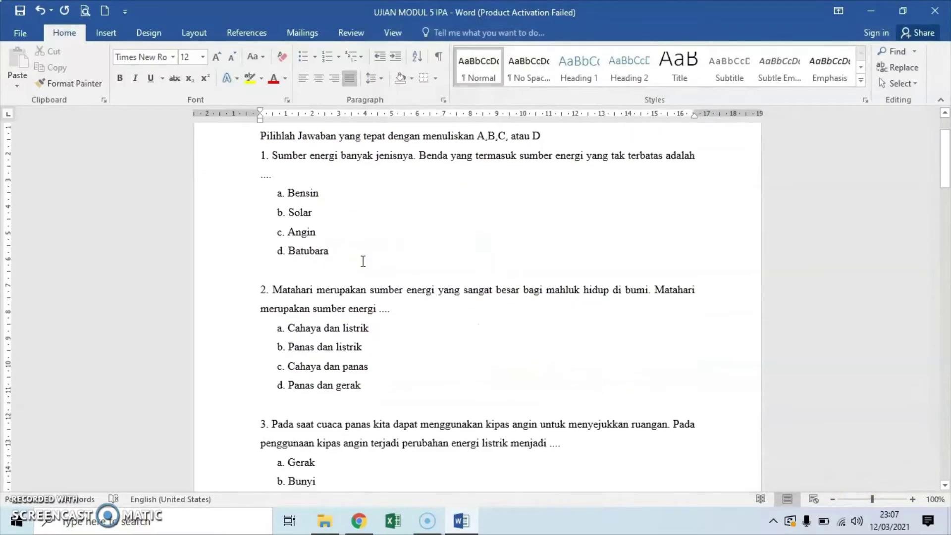
scroll(363, 261, "down", 2)
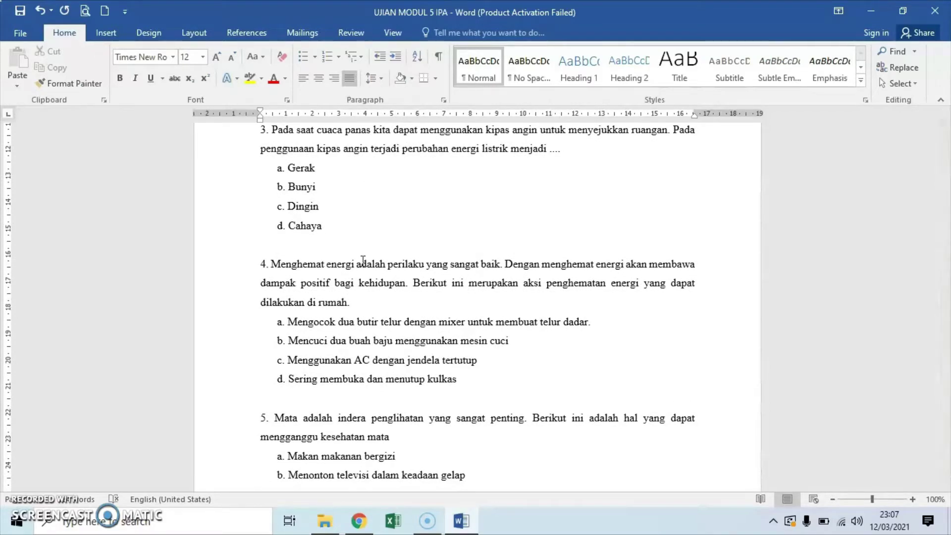
scroll(363, 261, "up", 7)
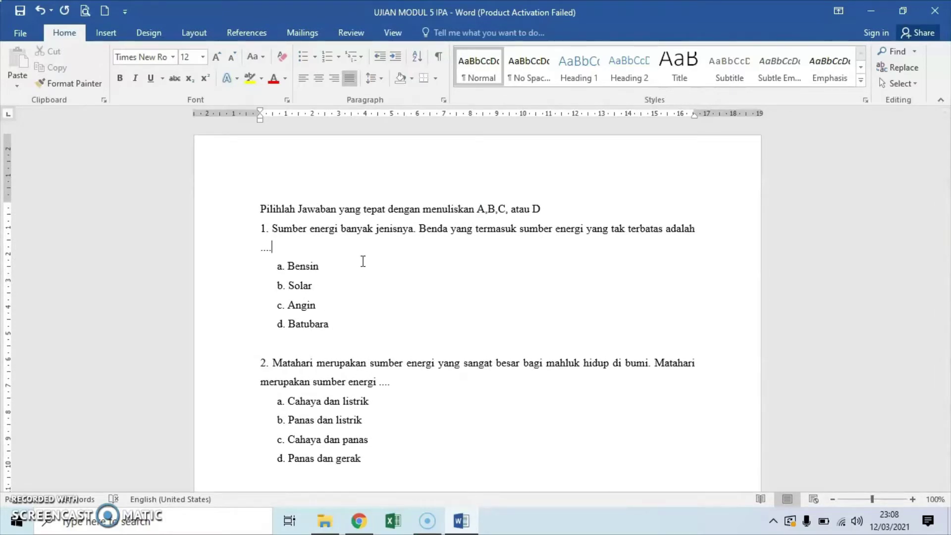
scroll(363, 261, "down", 3)
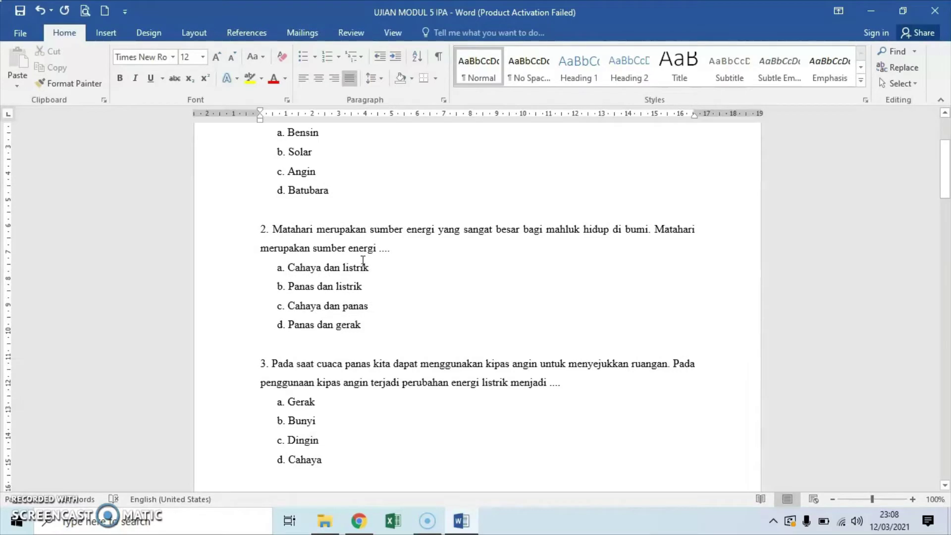
scroll(363, 261, "up", 3)
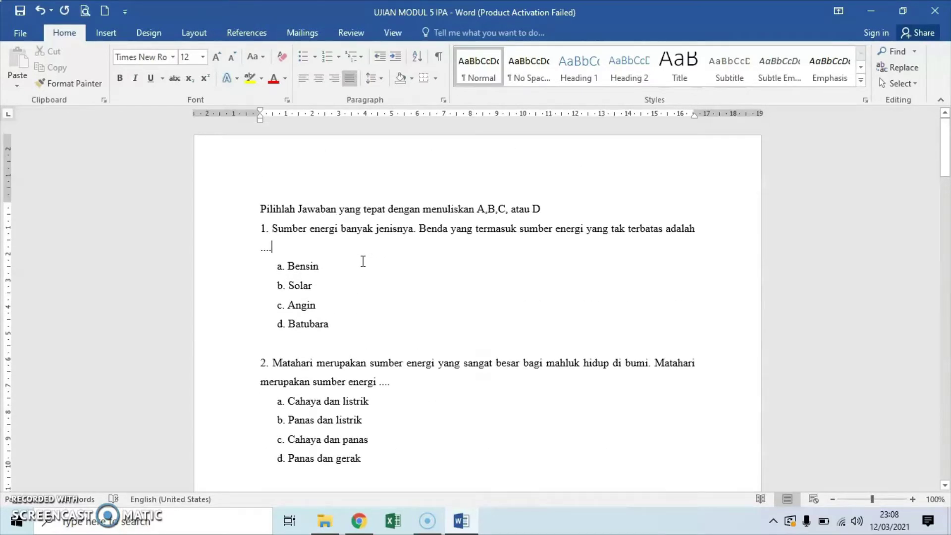
scroll(363, 261, "down", 2)
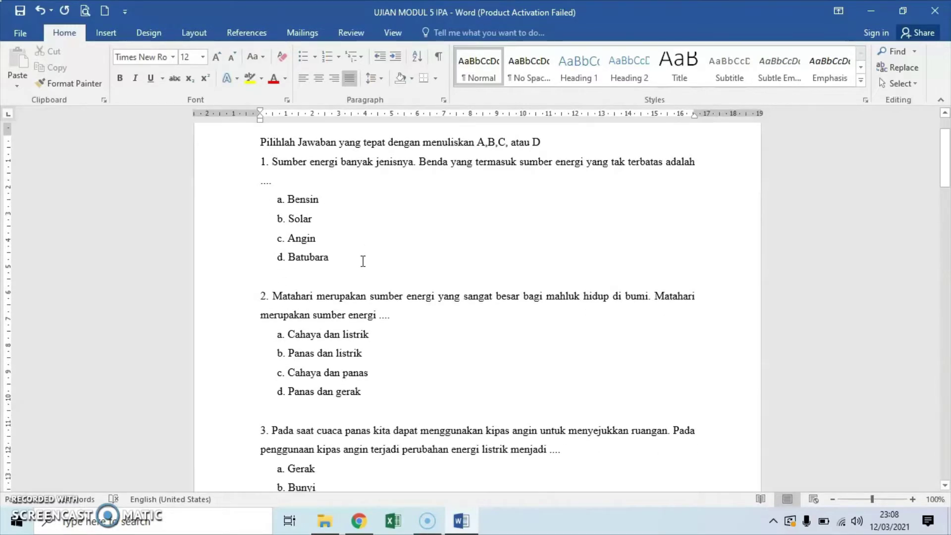
scroll(364, 261, "down", 5)
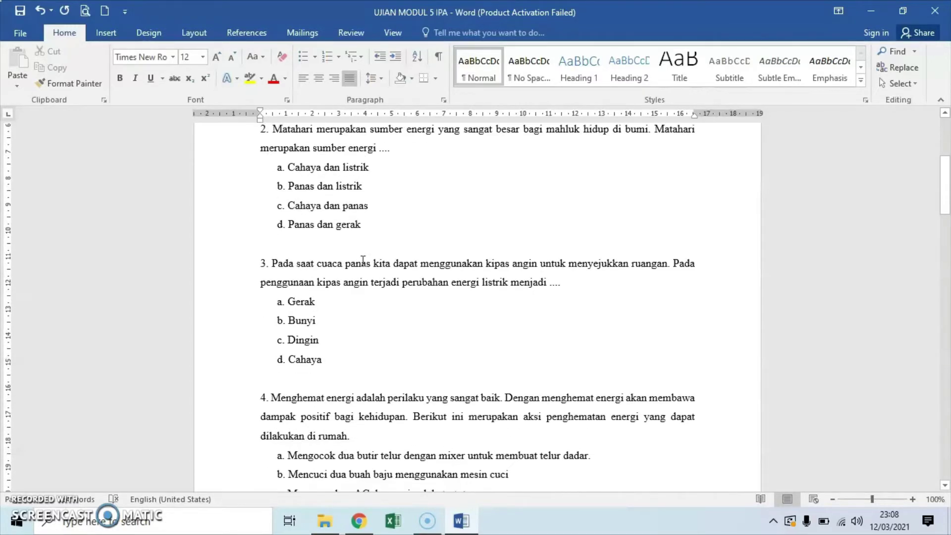
scroll(364, 261, "down", 7)
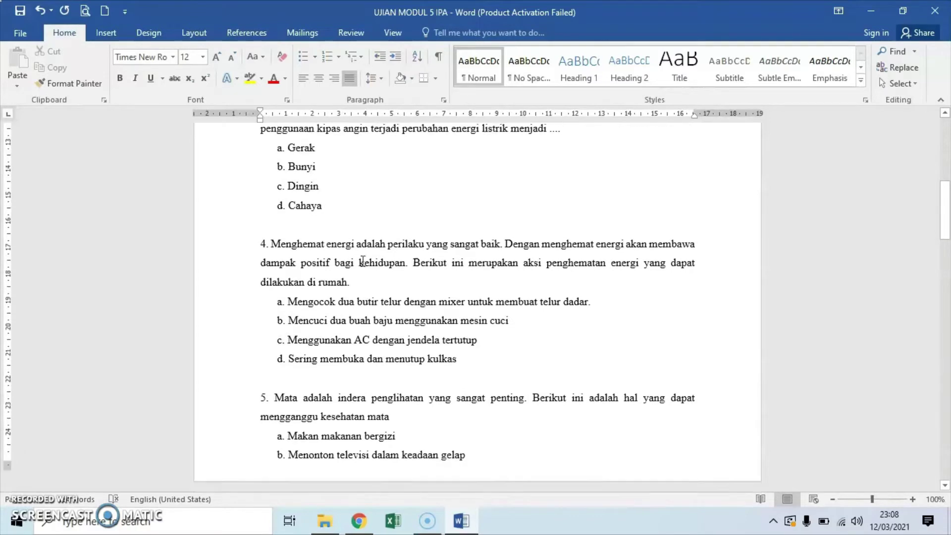
scroll(363, 261, "down", 1)
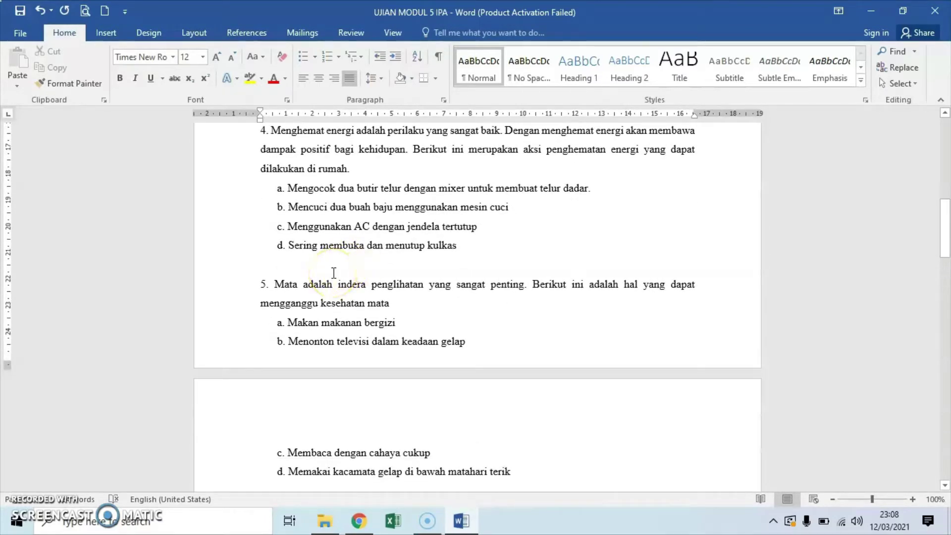
Insert three blank lines above question 5 to push the whole question onto the second page.
left_click(292, 274)
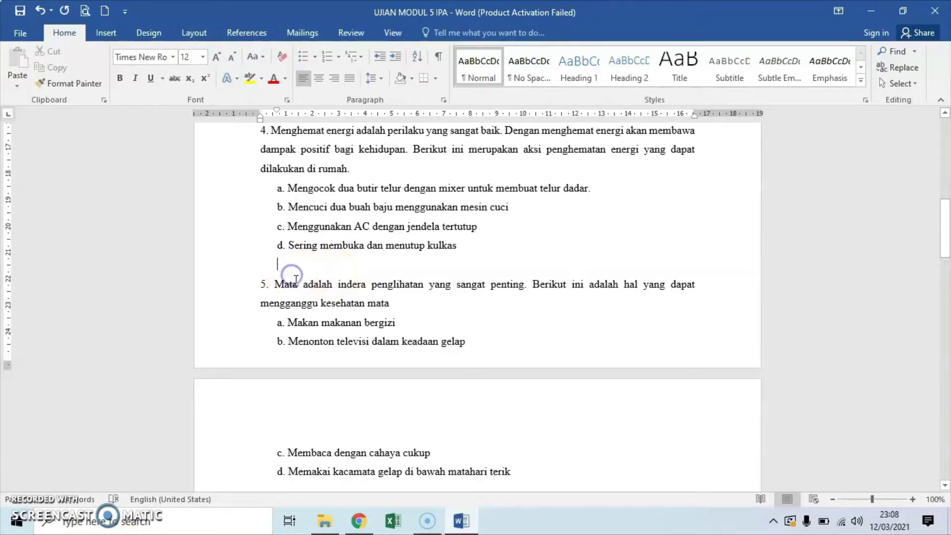
scroll(305, 292, "down", 1)
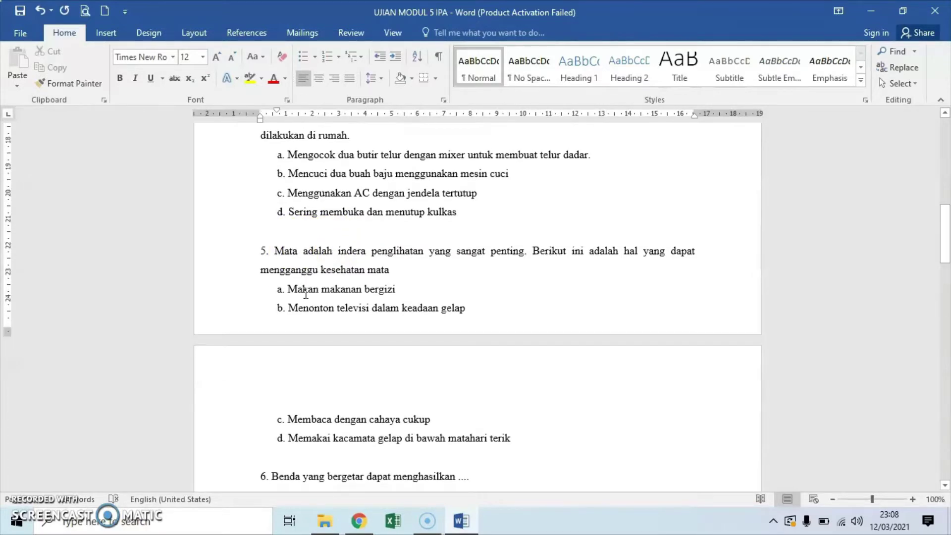
key("Return")
key("Return")
key("Return")
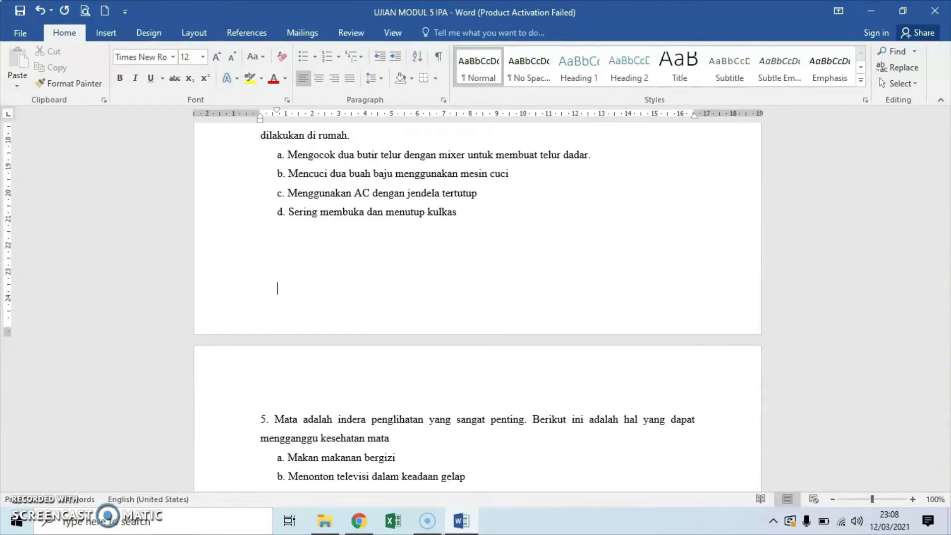
Insert three blank lines between questions 9 and 10 to push all of question 10 onto the third page.
scroll(306, 295, "down", 4)
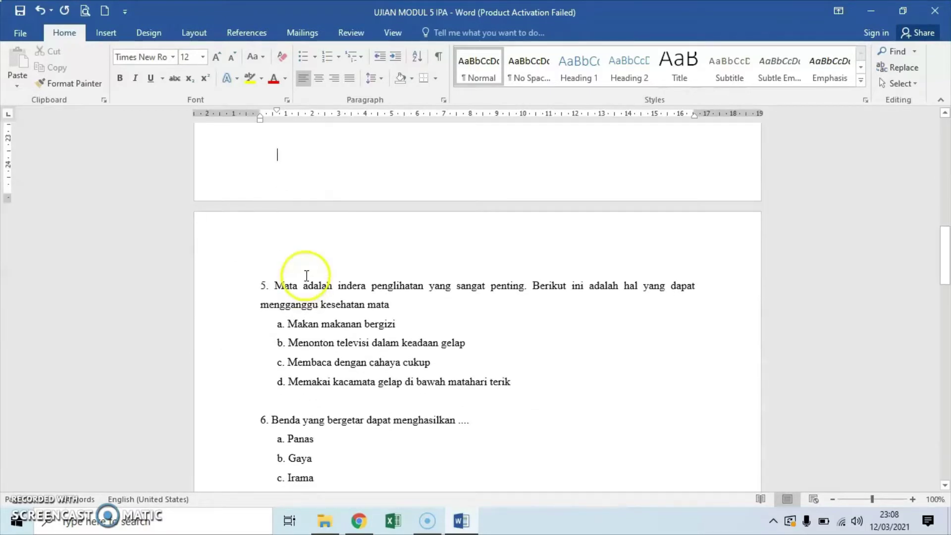
scroll(307, 276, "down", 1)
scroll(308, 276, "up", 2)
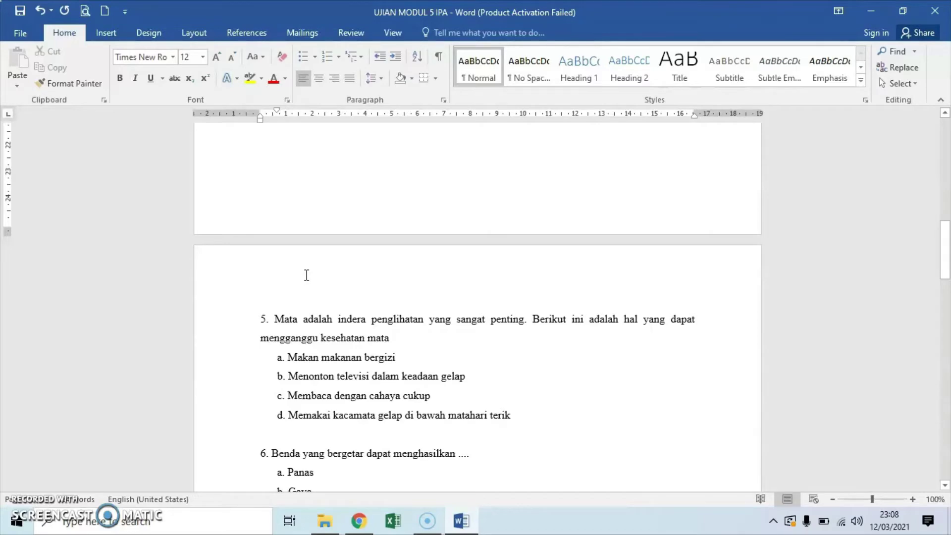
scroll(307, 275, "down", 17)
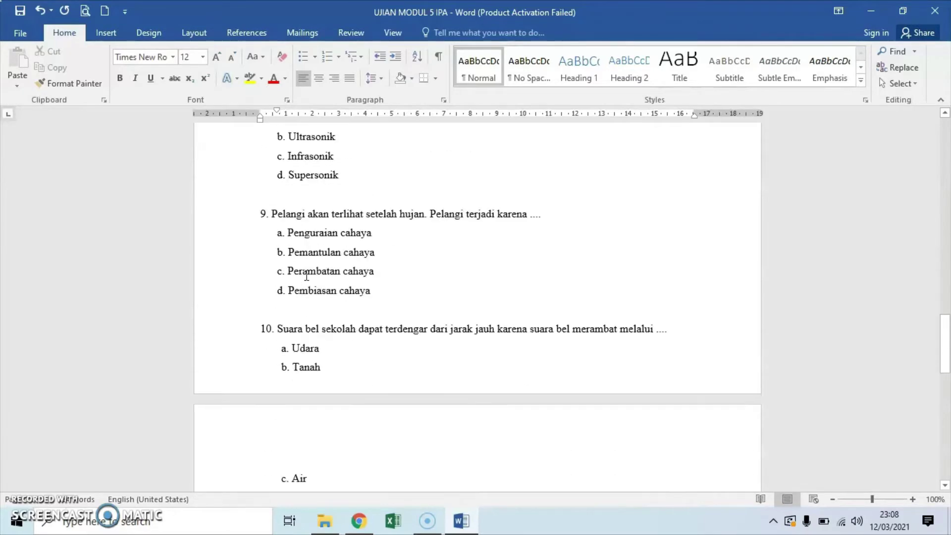
scroll(307, 276, "down", 4)
scroll(307, 276, "up", 15)
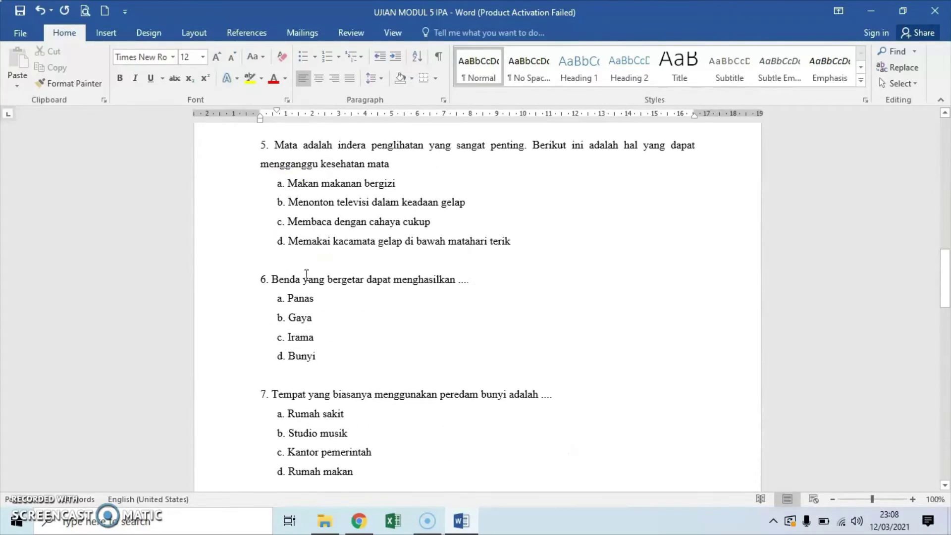
scroll(277, 297, "down", 15)
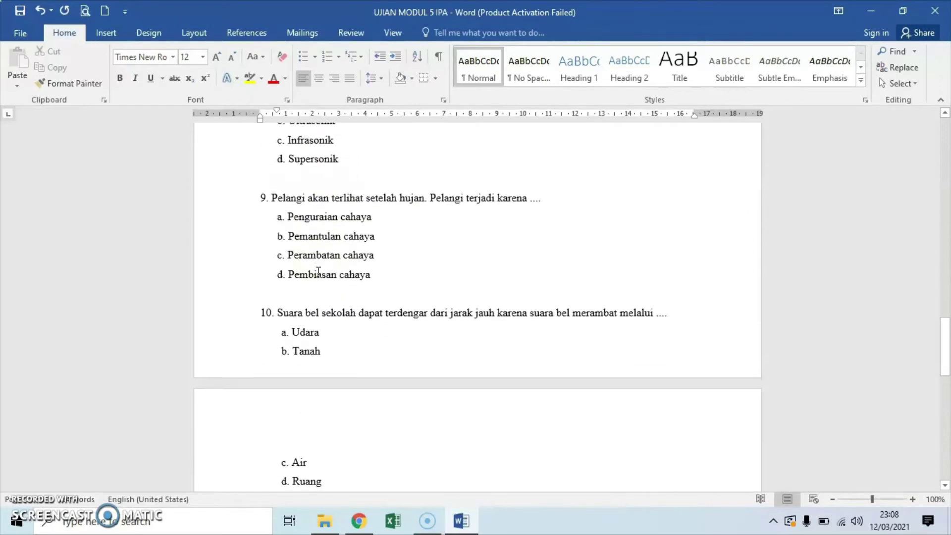
left_click(276, 286)
left_click(390, 283)
scroll(388, 277, "down", 1)
key("Return")
key("Return")
key("Return")
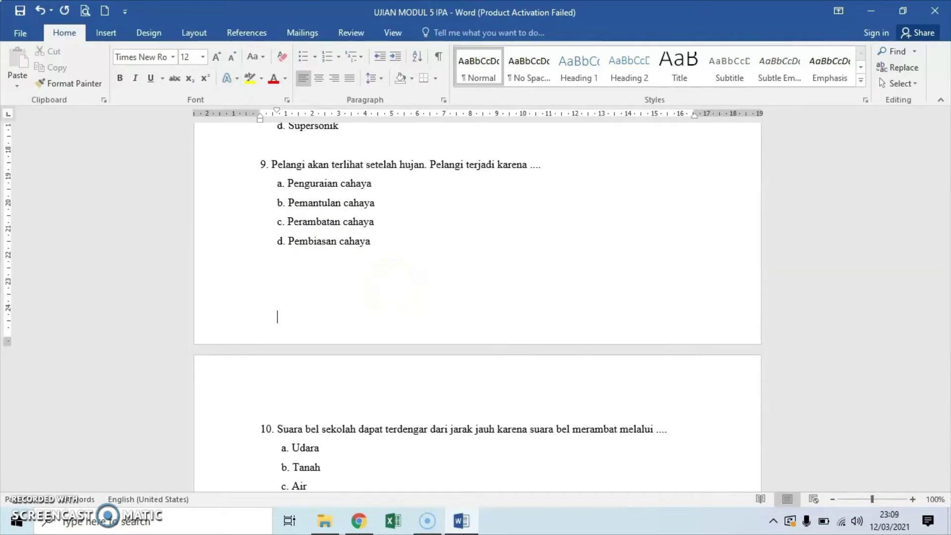
Start a Lightshot capture and select an area of about 653x213 around the instruction line and question 1 with its answers.
scroll(386, 258, "down", 7)
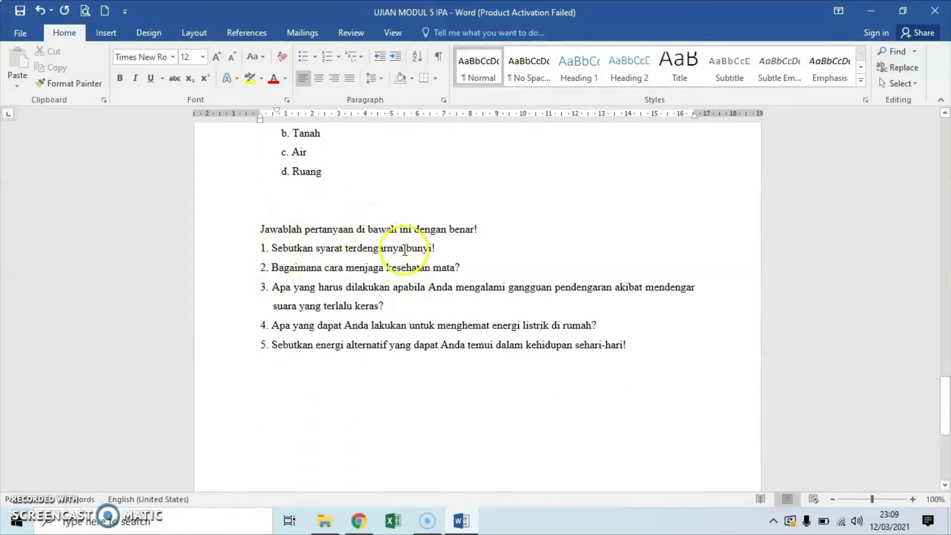
scroll(404, 251, "up", 15)
left_click_drag(947, 297, 947, 143)
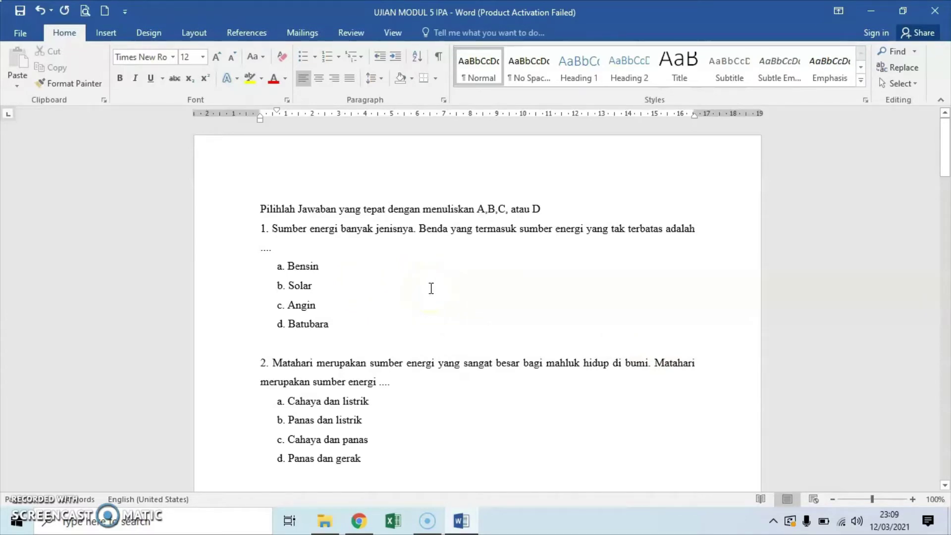
key("alt+z")
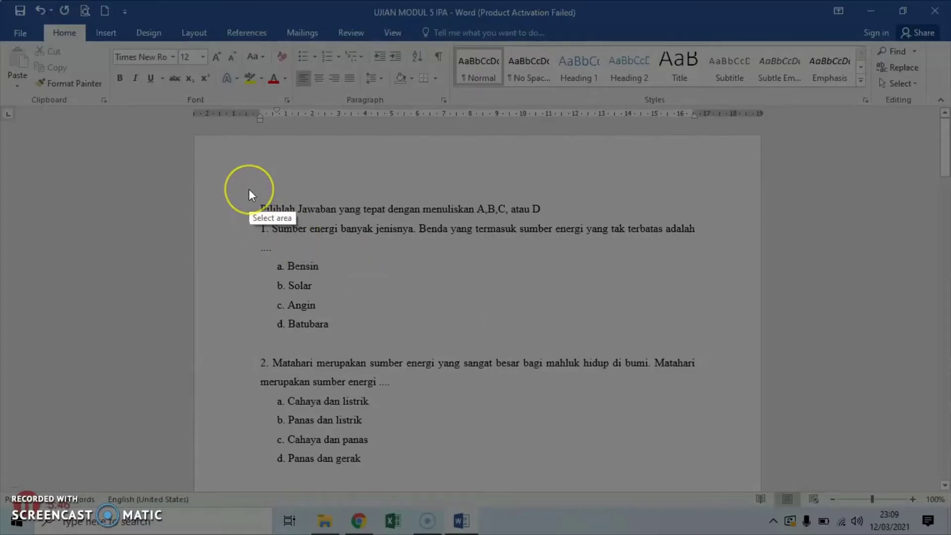
mouse_move(249, 193)
left_mouse_down()
mouse_move(480, 291)
mouse_move(720, 335)
mouse_move(703, 340)
left_mouse_up()
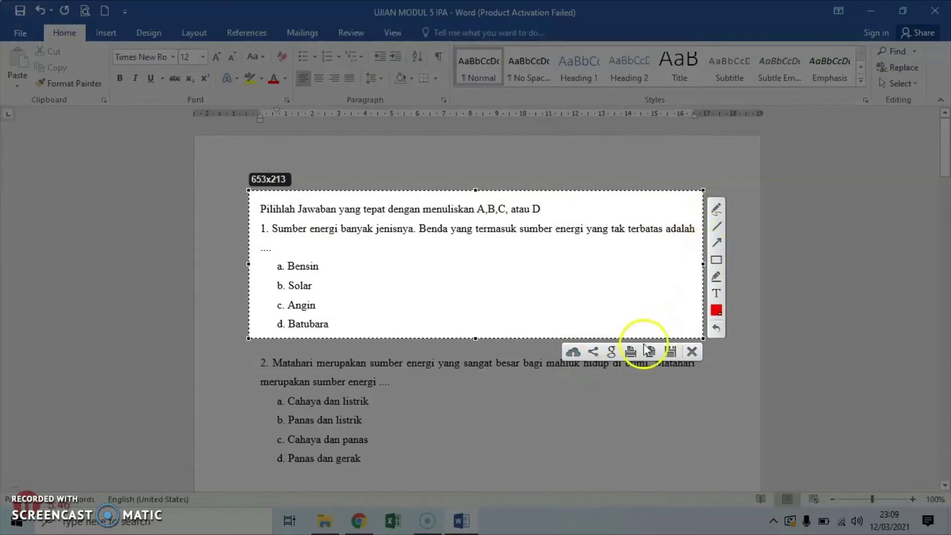
Draw freehand red strokes across question 1 in the capture with the Pen tool and undo the last stroke.
left_click(715, 211)
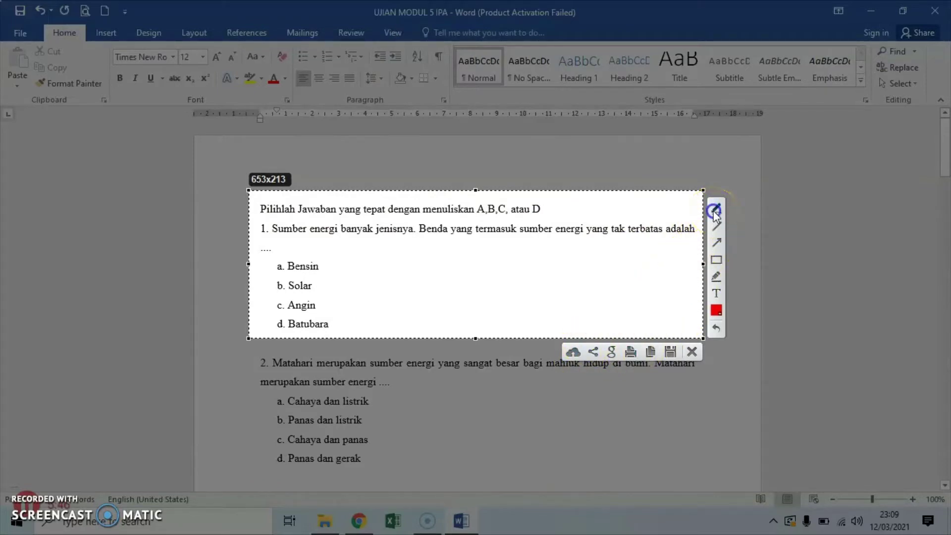
mouse_move(331, 246)
left_mouse_down()
mouse_move(418, 271)
mouse_move(574, 239)
left_mouse_up()
mouse_move(336, 271)
left_mouse_down()
mouse_move(350, 265)
mouse_move(435, 282)
mouse_move(426, 237)
left_mouse_up()
left_click(717, 327)
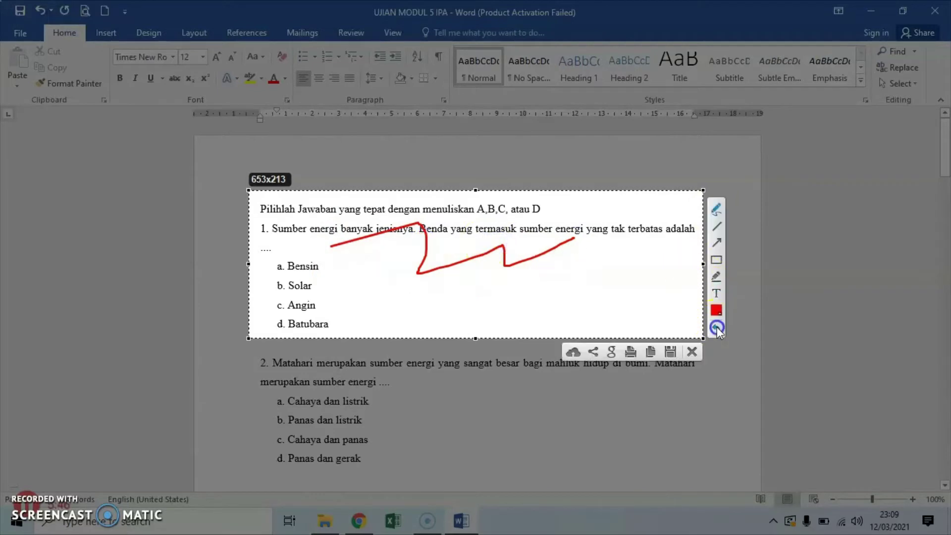
Undo the remaining pen stroke and draw a red straight line, an arrow and a rectangle over question 1 in the capture.
left_click(717, 327)
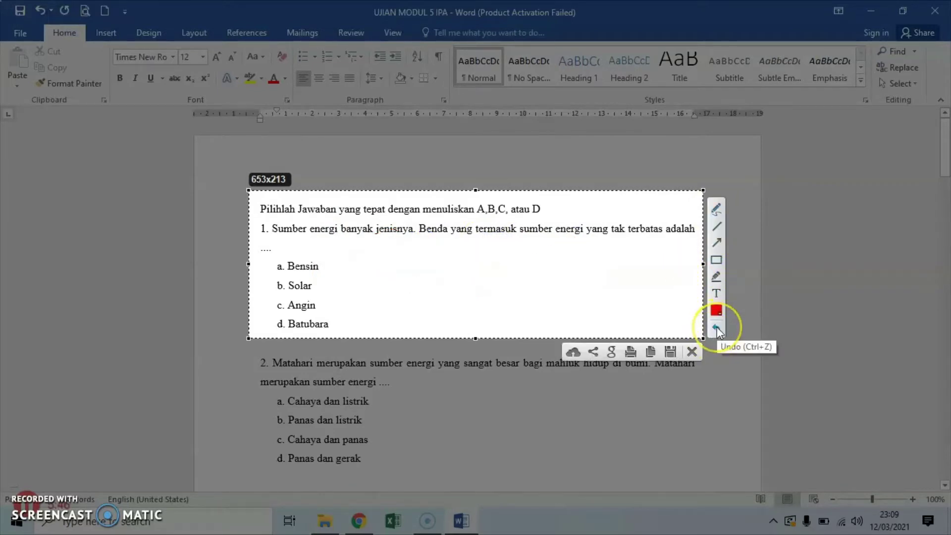
left_click(717, 227)
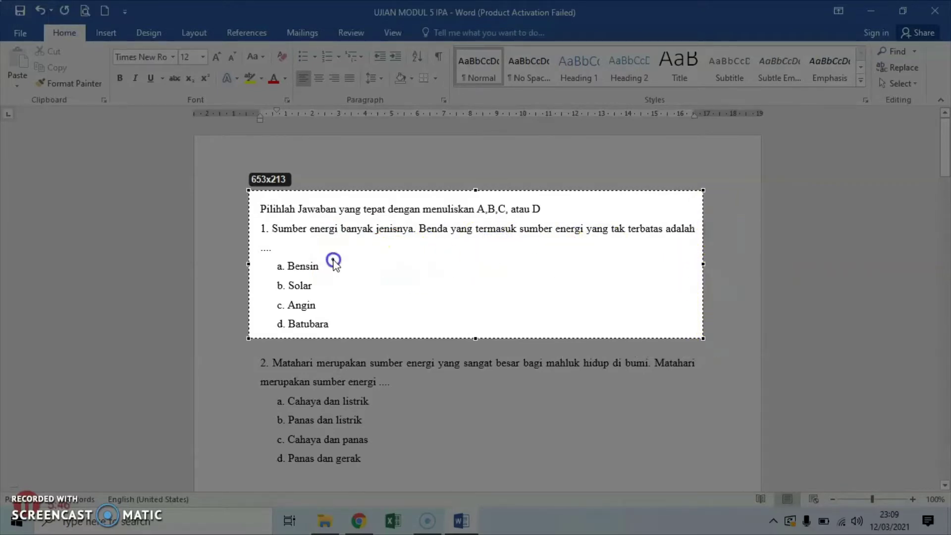
left_click_drag(333, 259, 553, 269)
left_click(717, 245)
left_click_drag(618, 252, 394, 231)
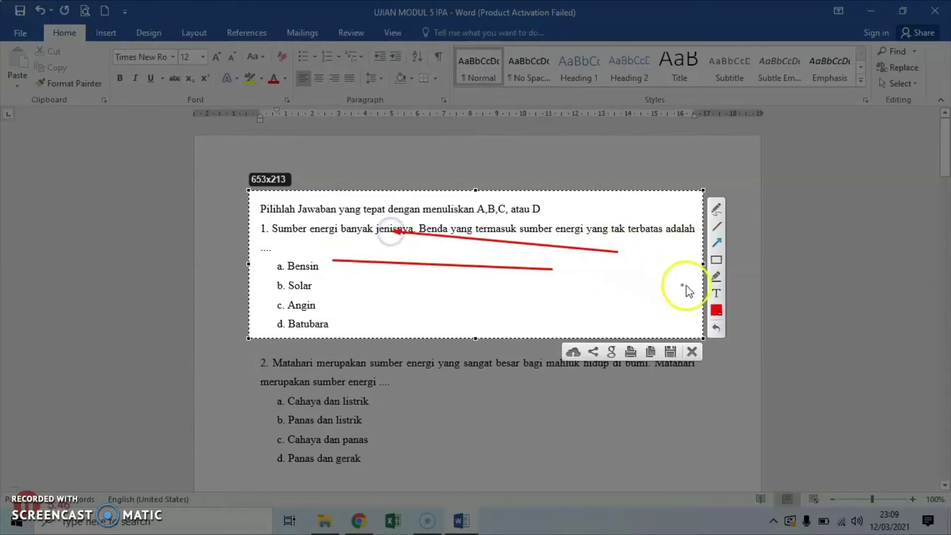
left_click_drag(370, 278, 558, 317)
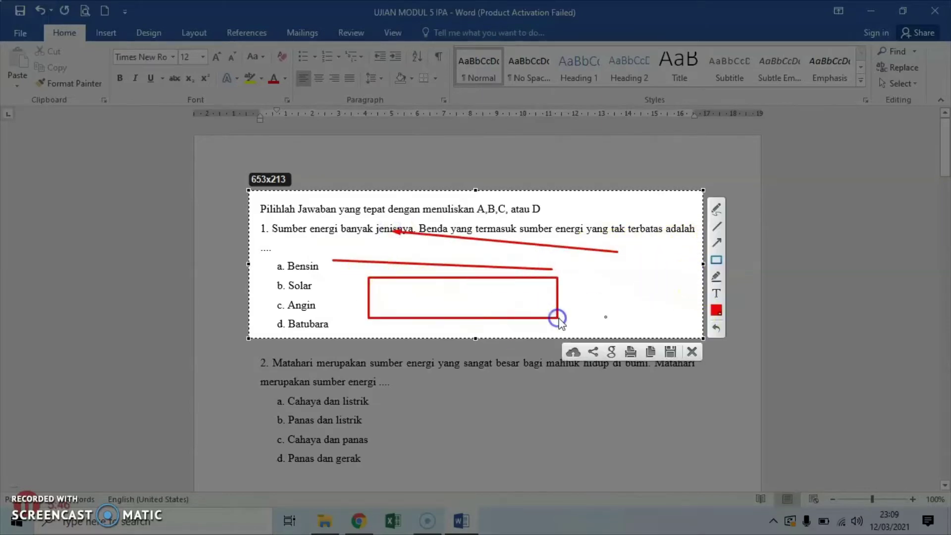
Highlight question 1's text in yellow with the Marker and add the red text "kldajkdjakdj" inside the rectangle.
left_click(717, 277)
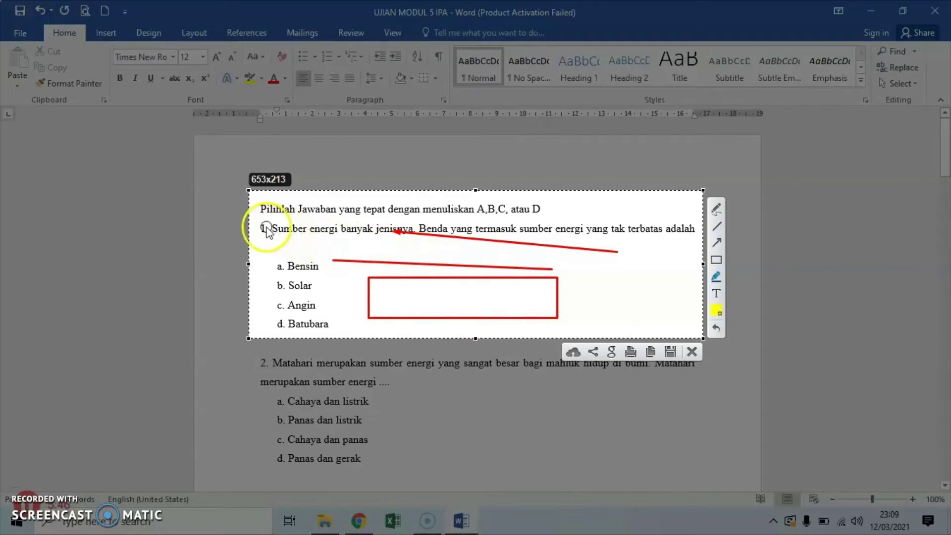
mouse_move(261, 229)
left_mouse_down()
mouse_move(667, 230)
mouse_move(290, 242)
left_mouse_up()
left_click(716, 312)
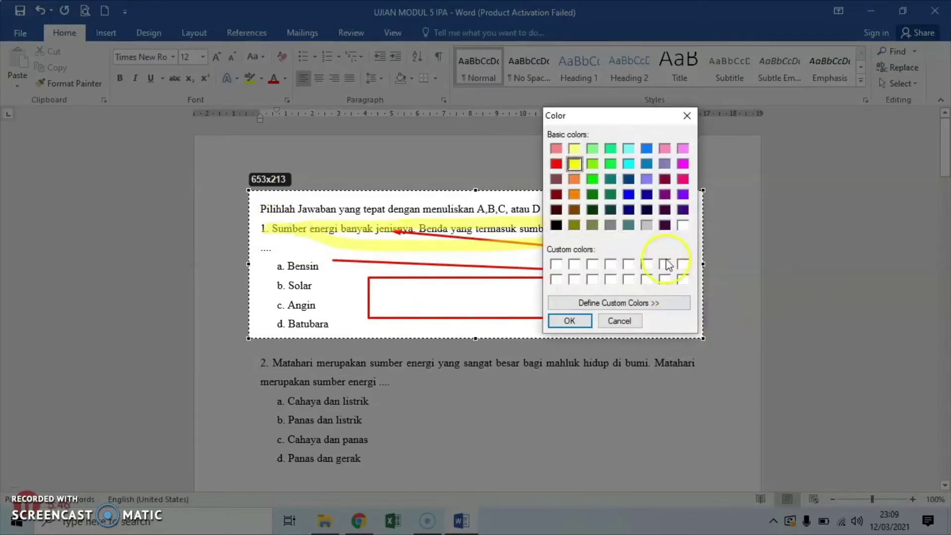
left_click(686, 114)
left_click(716, 293)
left_click(484, 294)
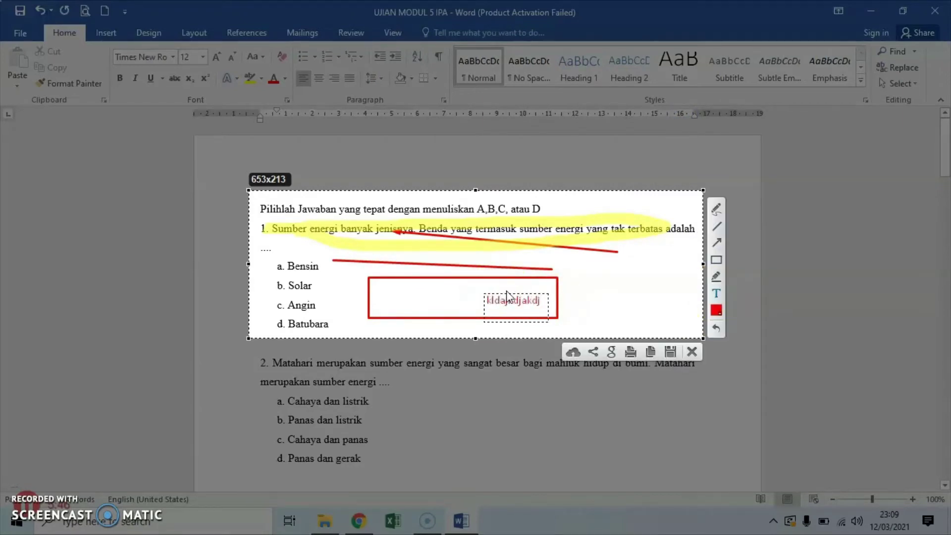
Show the capture's sharing options and undo all annotations drawn over question 1.
left_click(593, 353)
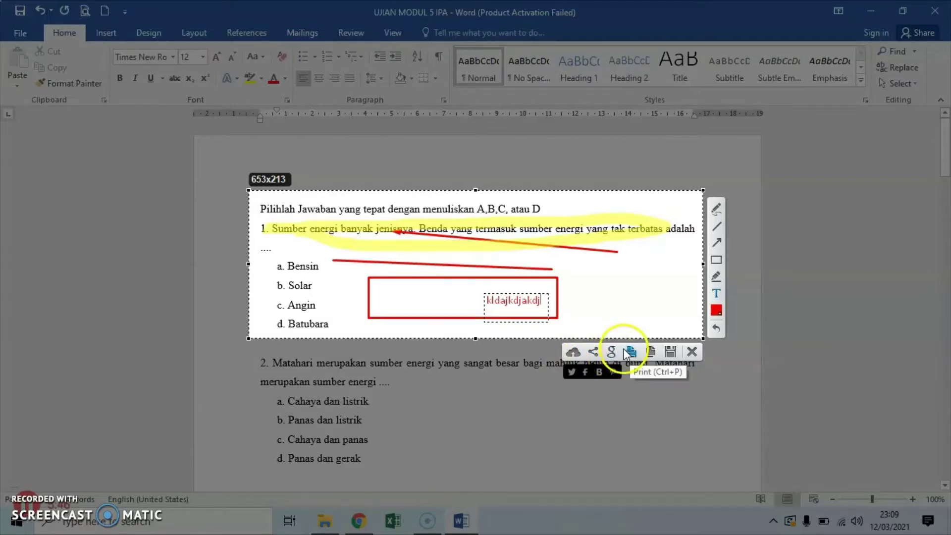
left_click(651, 352)
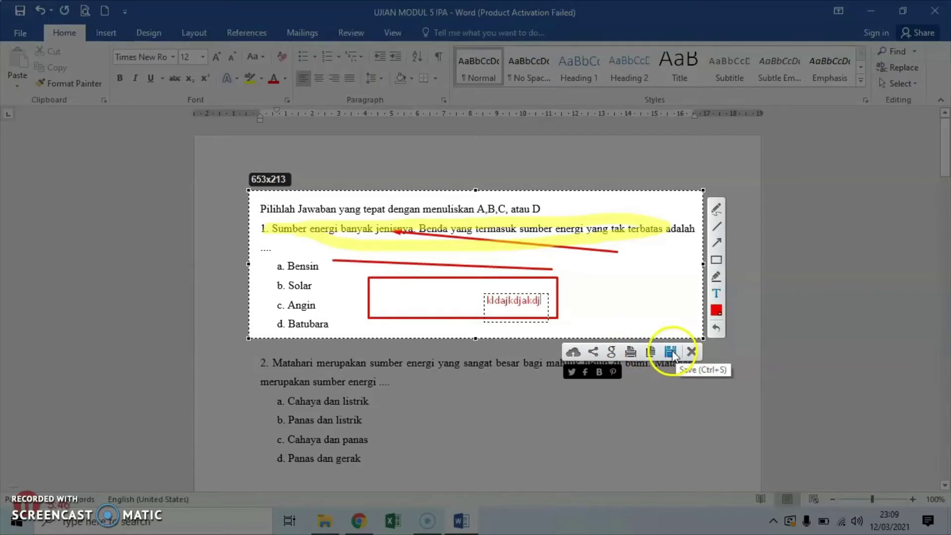
left_click(650, 355)
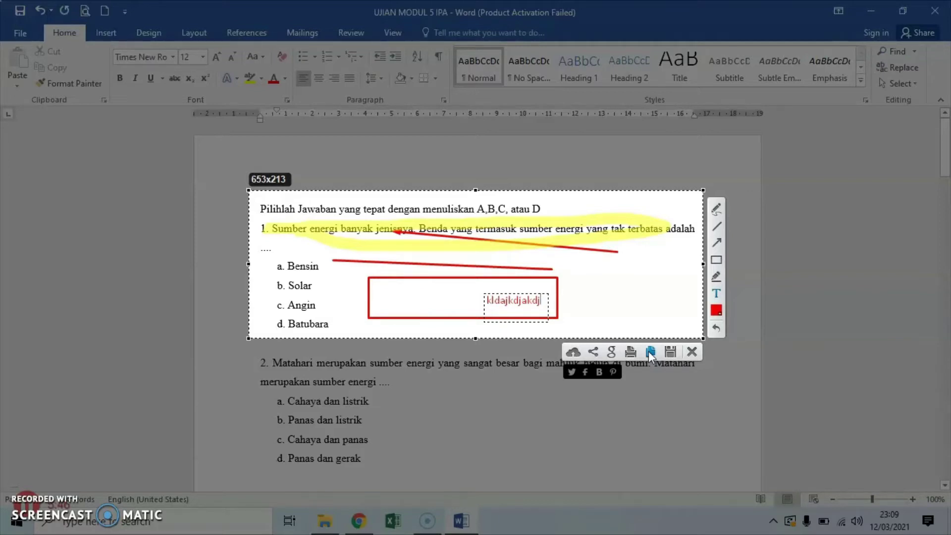
left_click(716, 328)
left_click(715, 327)
left_click(713, 329)
left_click(714, 329)
left_click(713, 329)
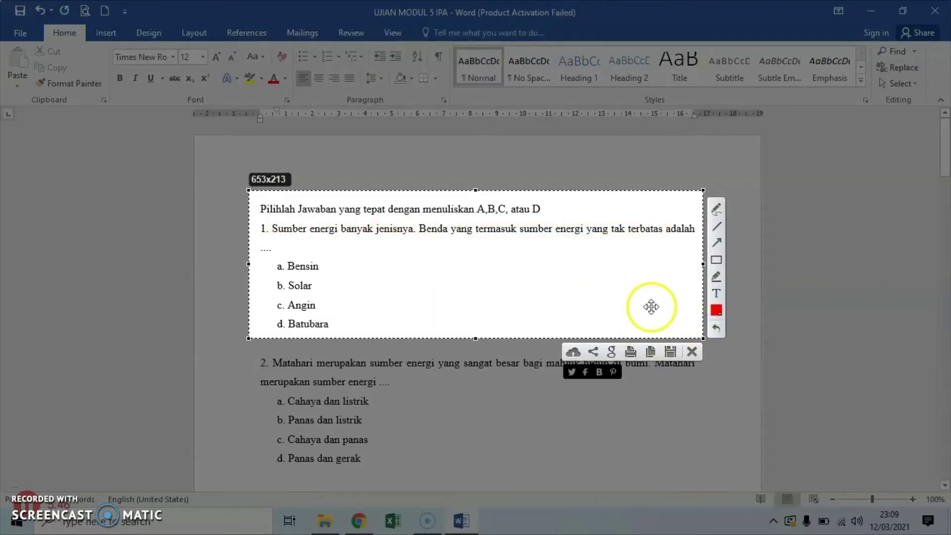
Start saving the question 1 capture and create a folder named "ipa ujian modul 5" on the Desktop.
left_click(671, 351)
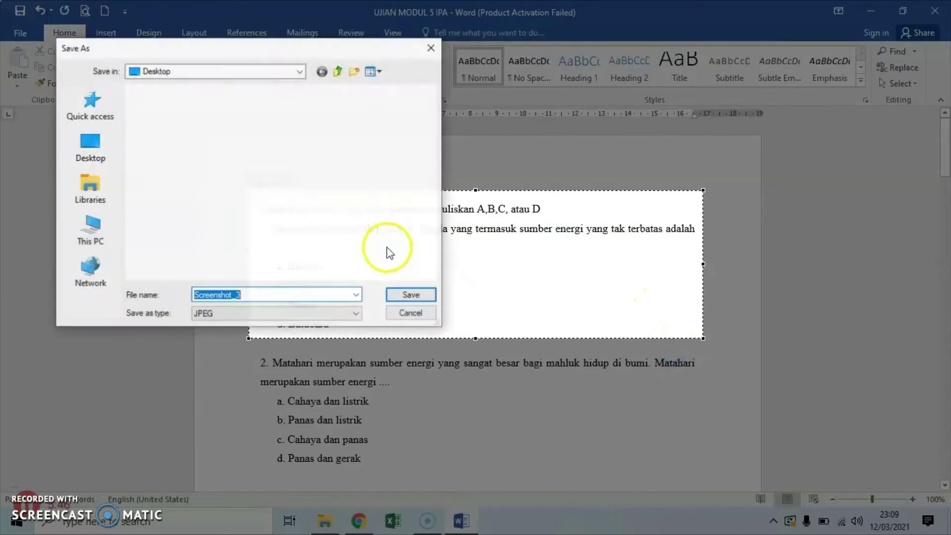
left_click(353, 73)
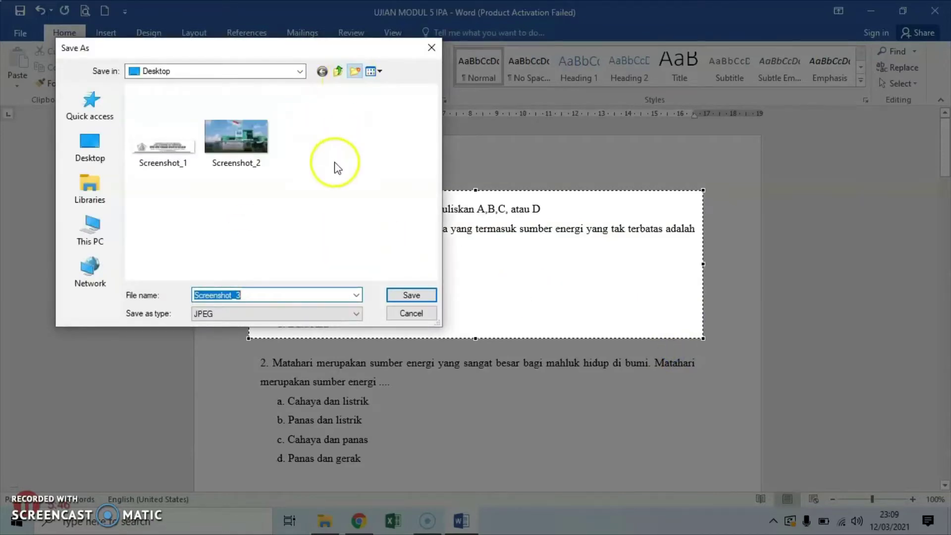
type("i")
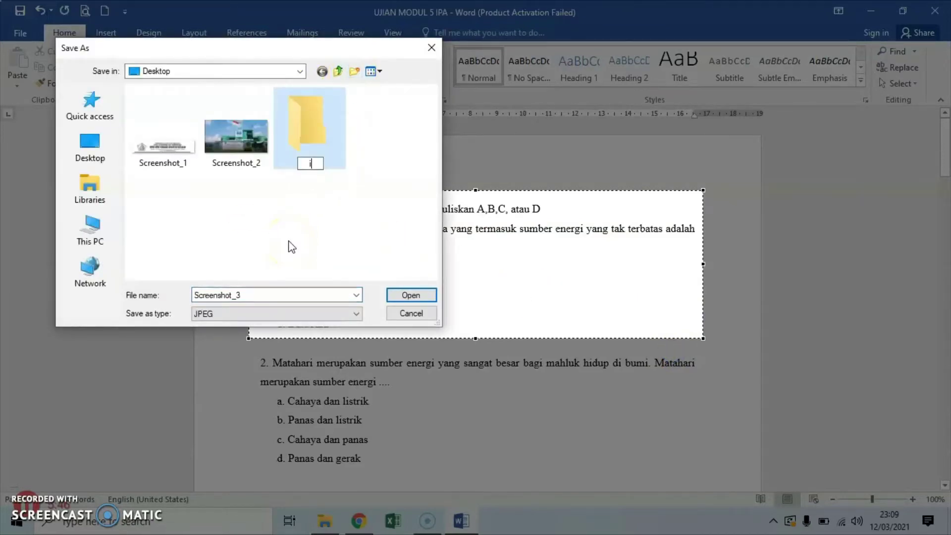
type("pa ujian modul 5")
key("Return")
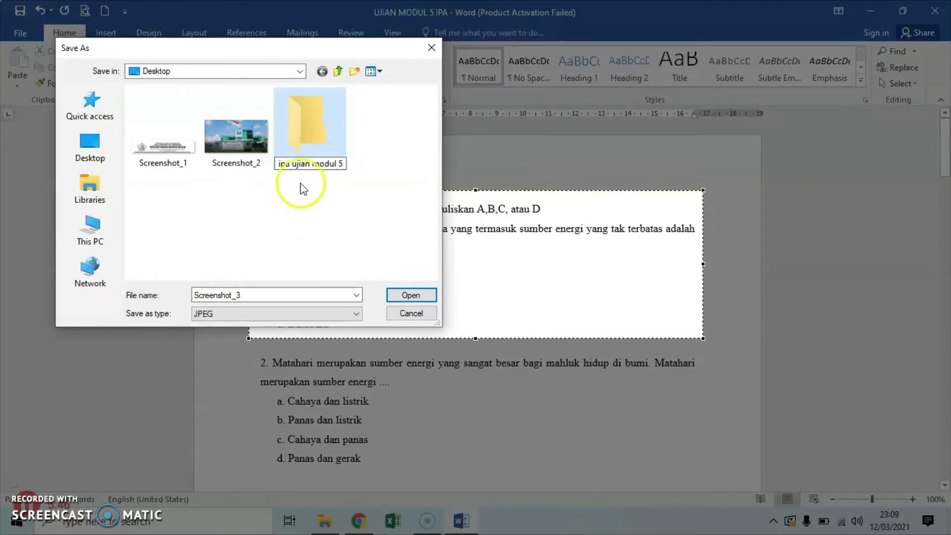
Save the question 1 capture as the JPEG file Screenshot_1 inside the "ipa ujian modul 5" folder.
double_click(308, 116)
left_click(214, 295)
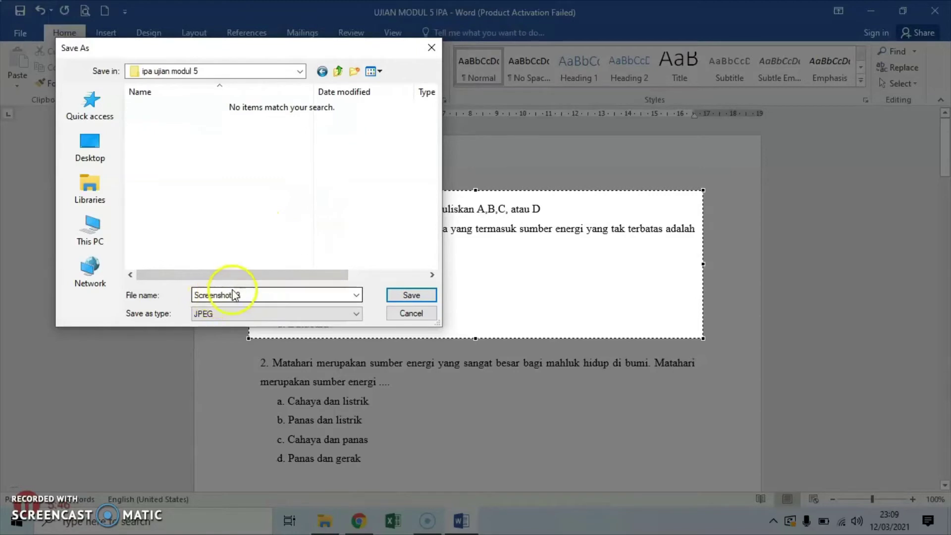
double_click(247, 295)
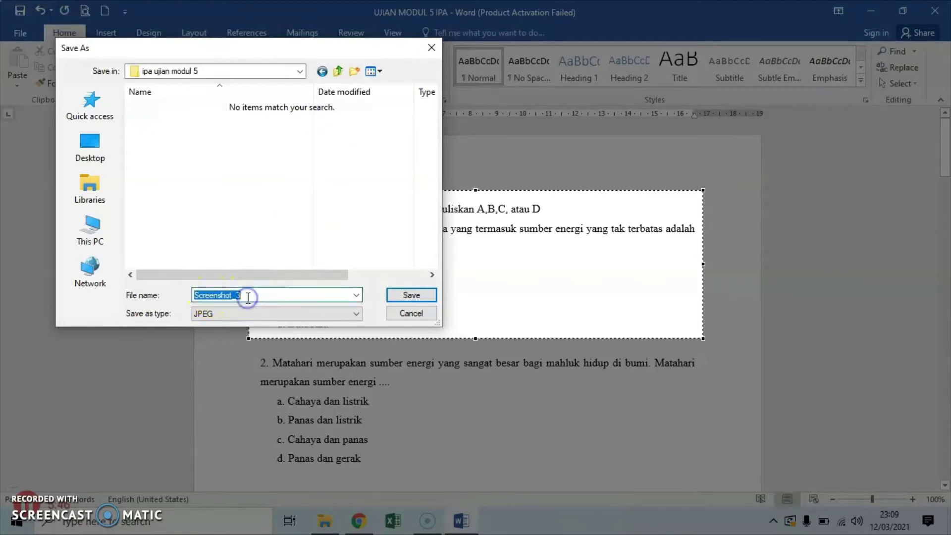
left_click(248, 297)
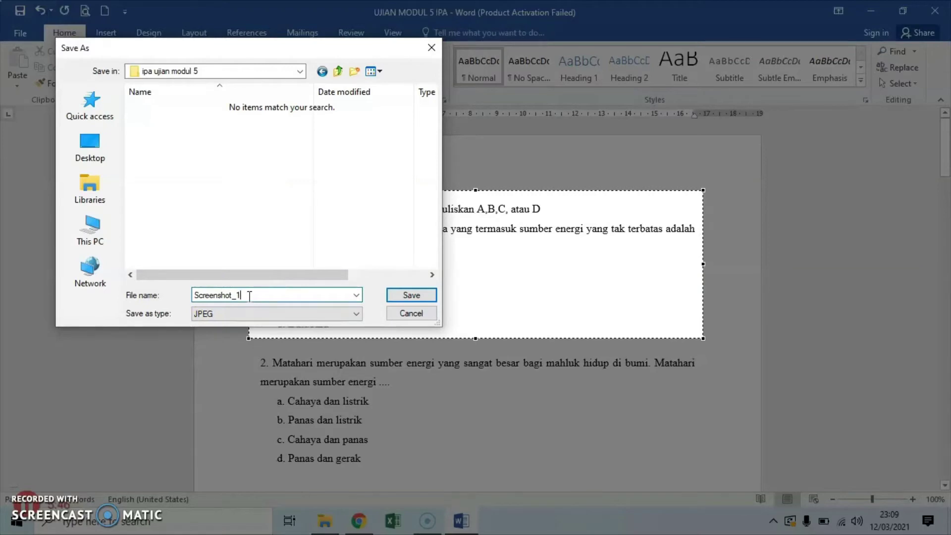
left_click(408, 295)
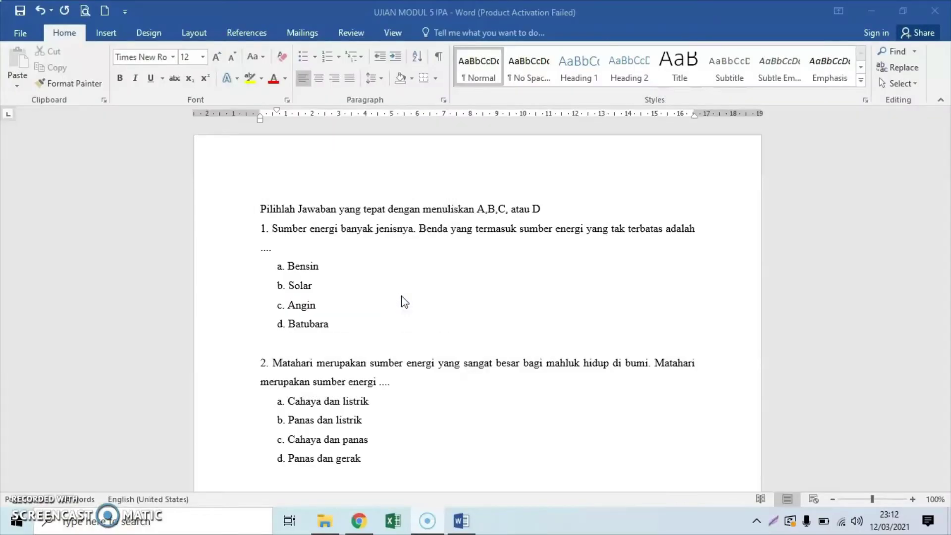
Capture an area of about 671x174 around question 2 with its answers and save it as JPEG Screenshot_2 in the same folder.
scroll(403, 301, "down", 2)
key("Print")
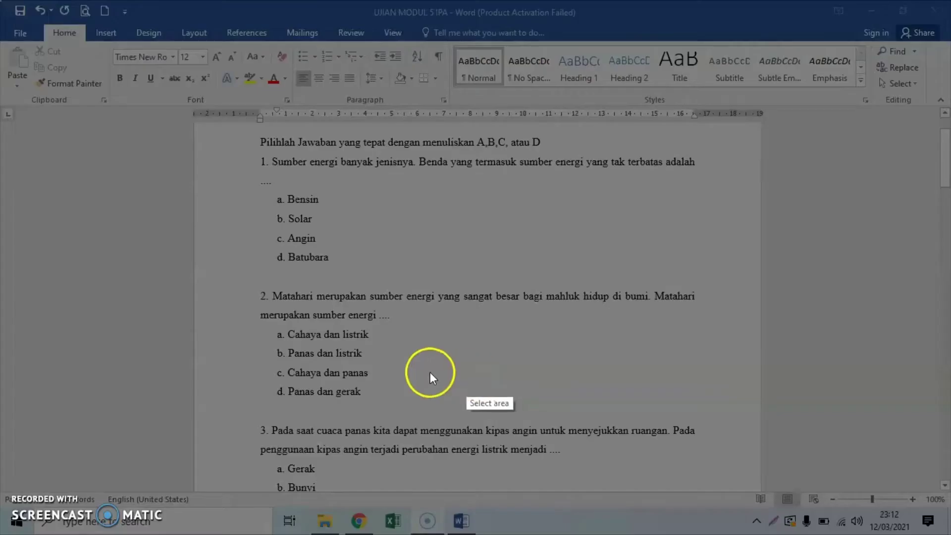
left_click_drag(240, 284, 708, 404)
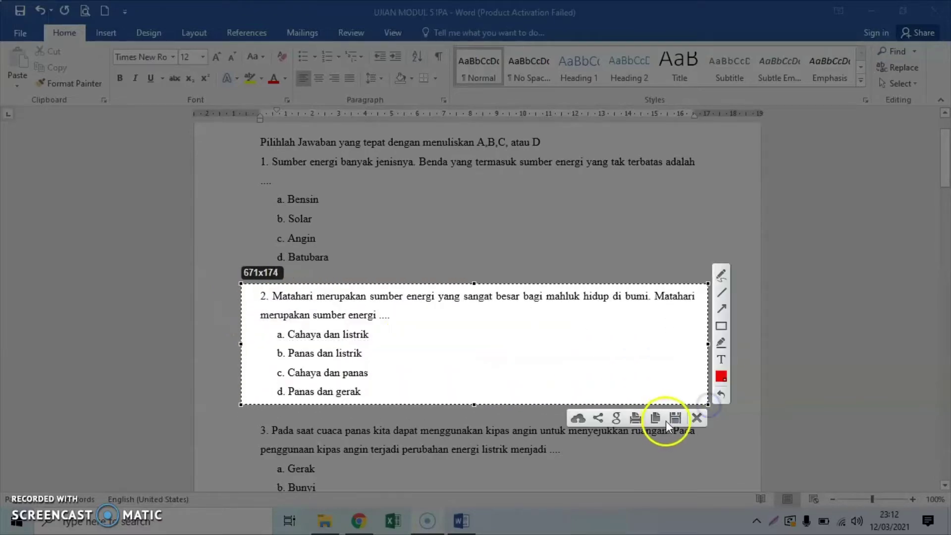
left_click(664, 417)
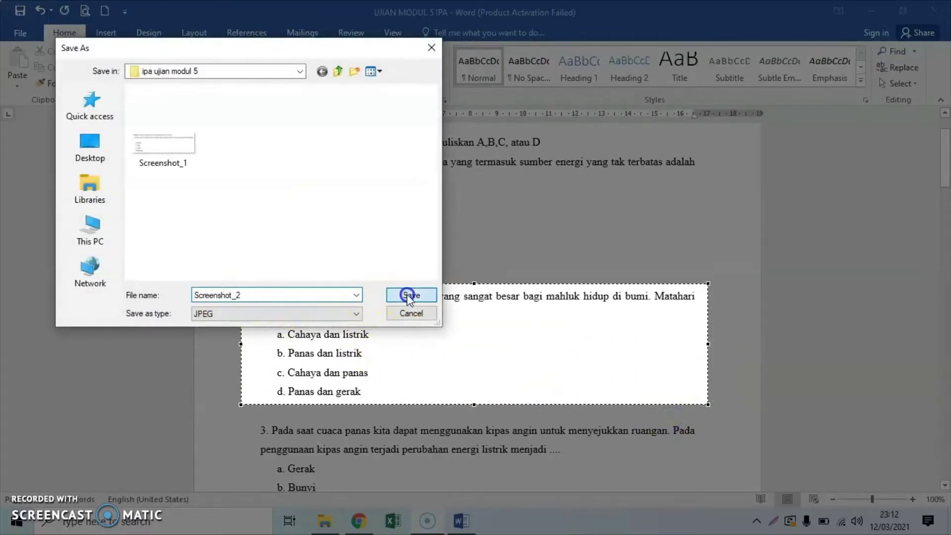
left_click(408, 295)
Capture an area of about 651x179 around question 3 with its answers and save it under the suggested file name.
scroll(448, 386, "down", 3)
scroll(448, 389, "down", 1)
key("Print")
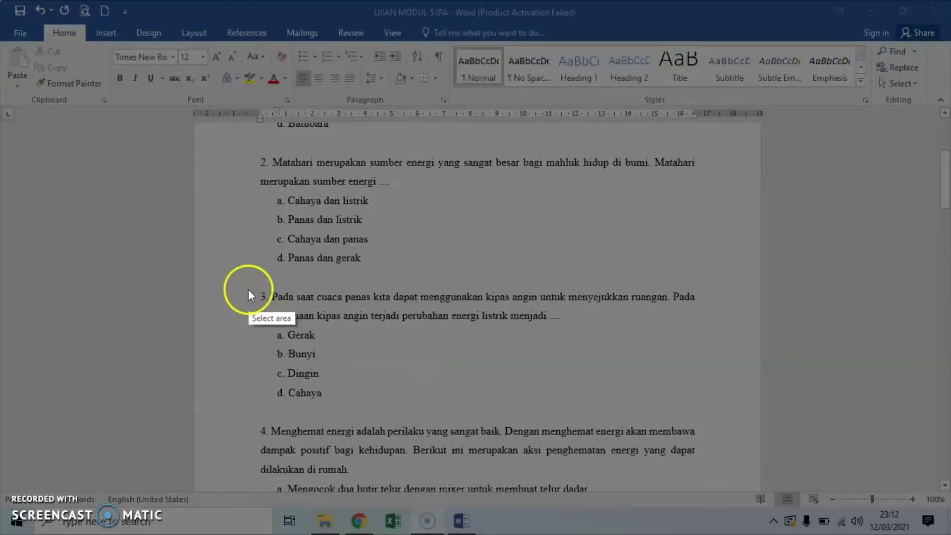
left_click_drag(252, 284, 706, 409)
left_click(670, 424)
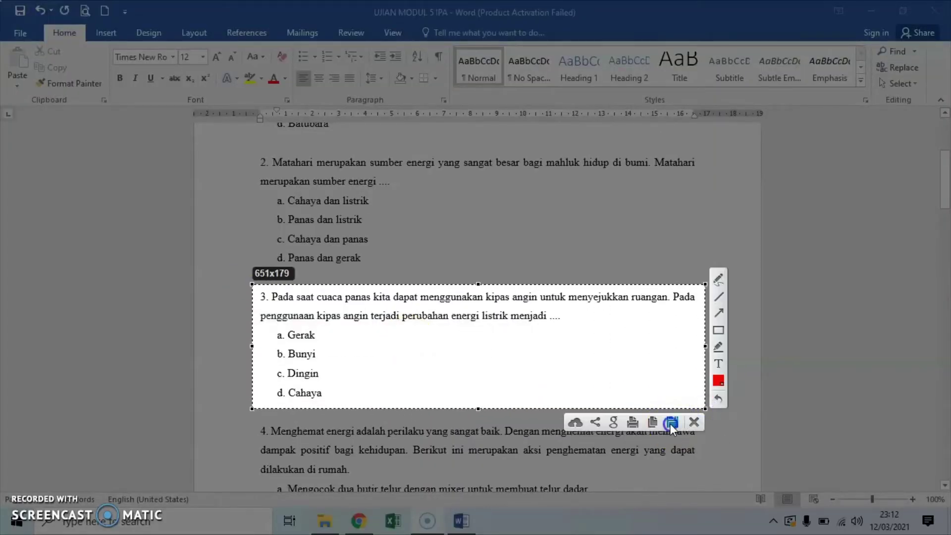
key("Return")
Capture an area of about 659x209 around question 4 with its answers and save it under the suggested file name.
scroll(608, 396, "down", 4)
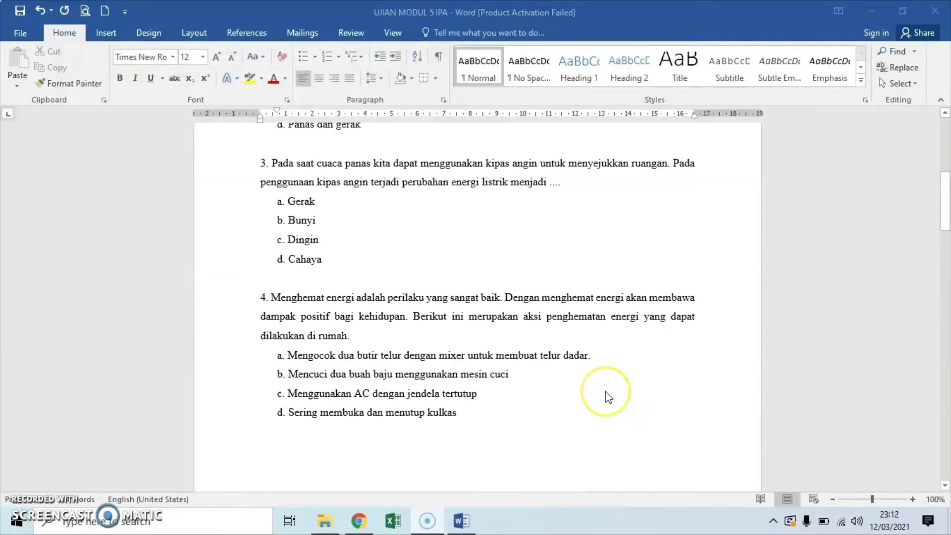
key("Print")
left_click_drag(253, 287, 711, 432)
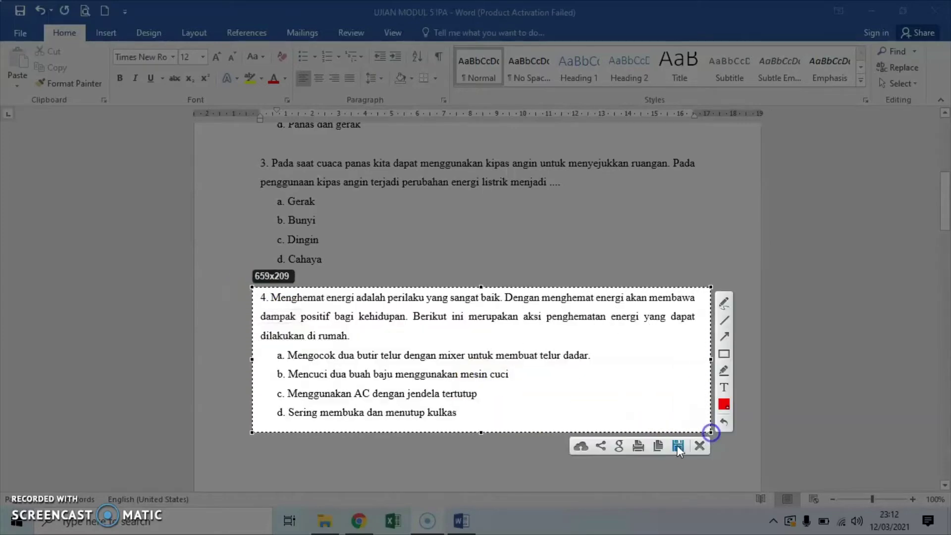
left_click(677, 445)
key("Return")
scroll(675, 449, "down", 3)
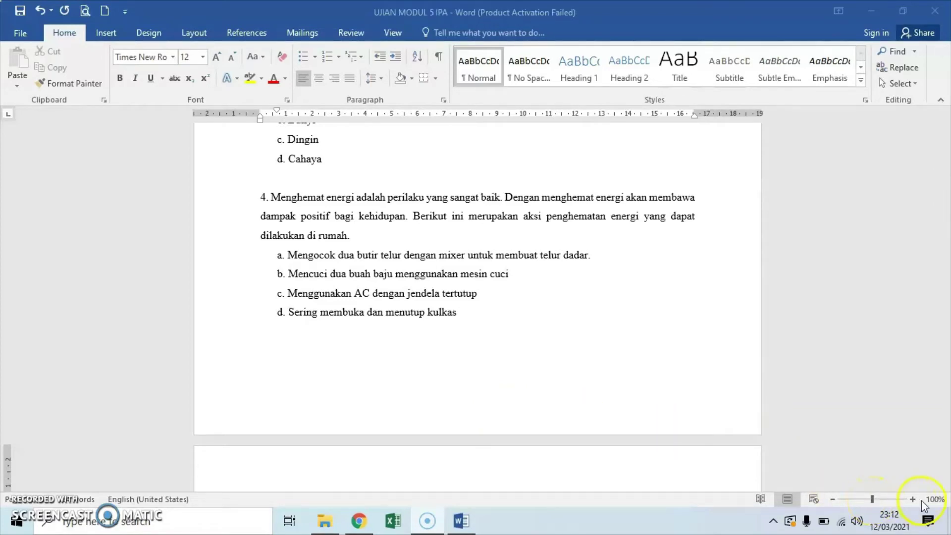
scroll(539, 377, "down", 20)
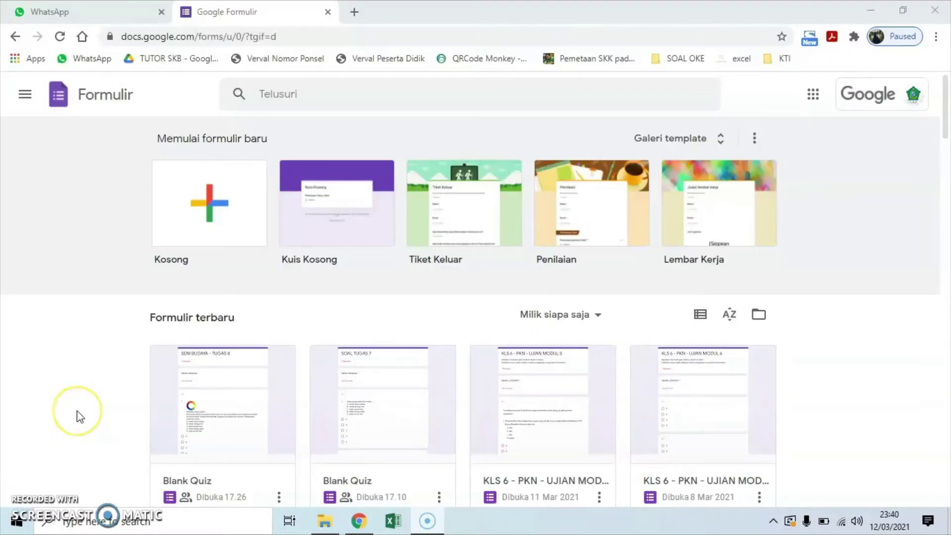
Switch to Google Forms, create a blank form and title it "KLS 6 - IPA - UJIAN MODUL 6".
left_click(212, 212)
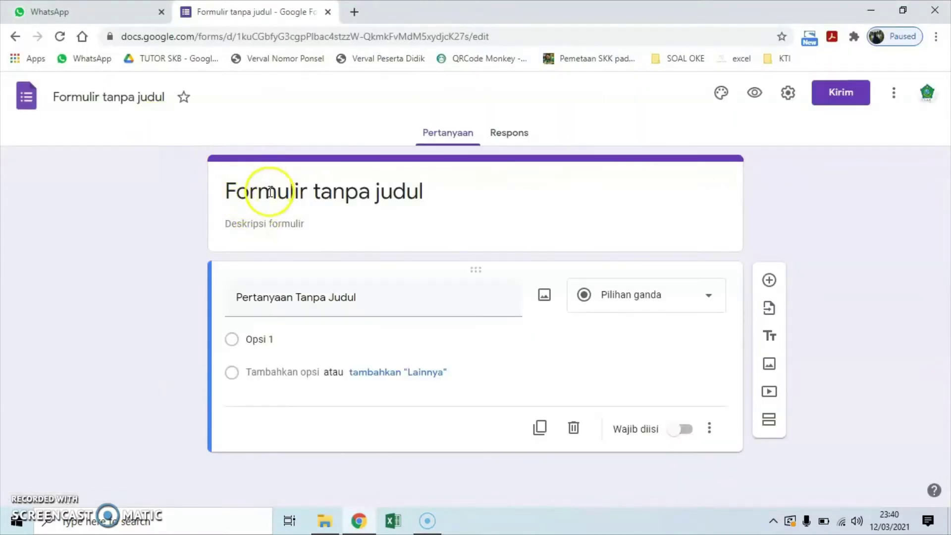
left_click(268, 191)
key("BackSpace")
type("KLS")
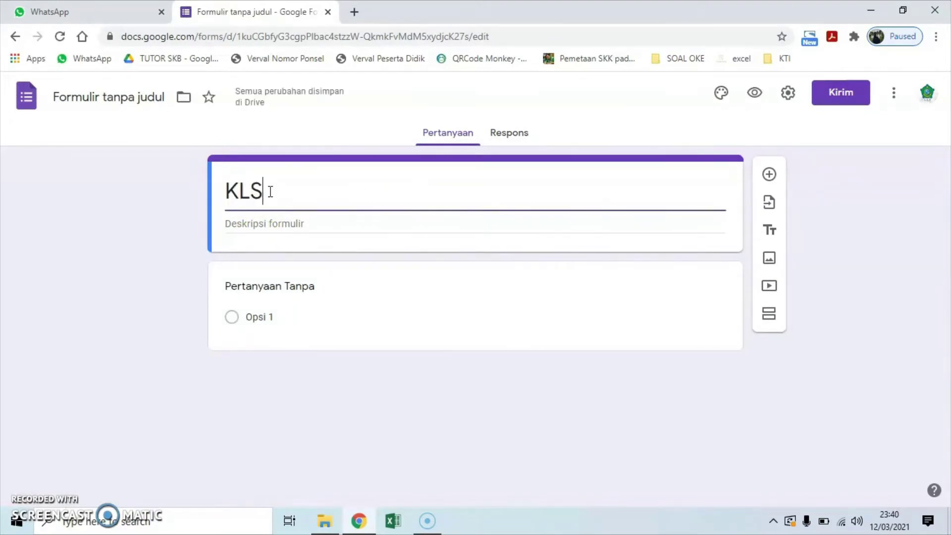
type(" 6 - IPA -")
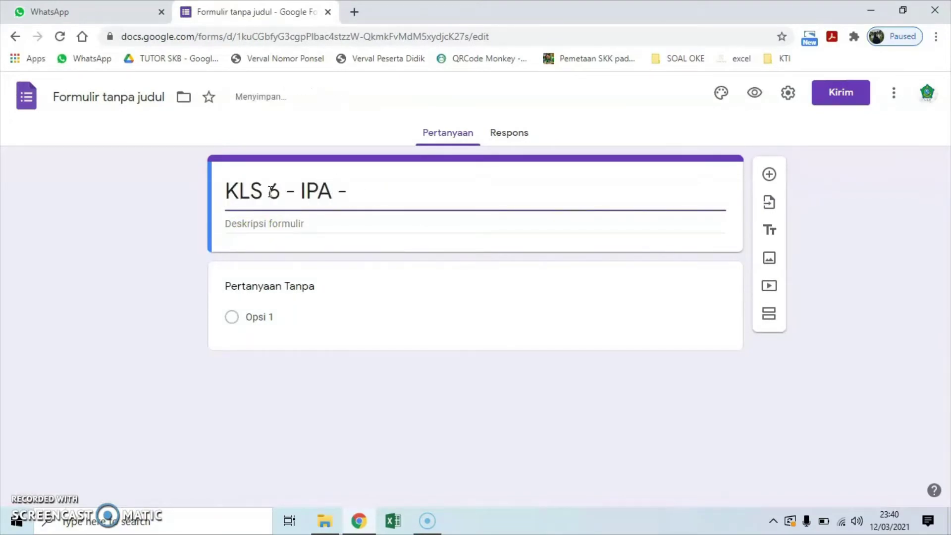
type(" UJIAN MODUL 6")
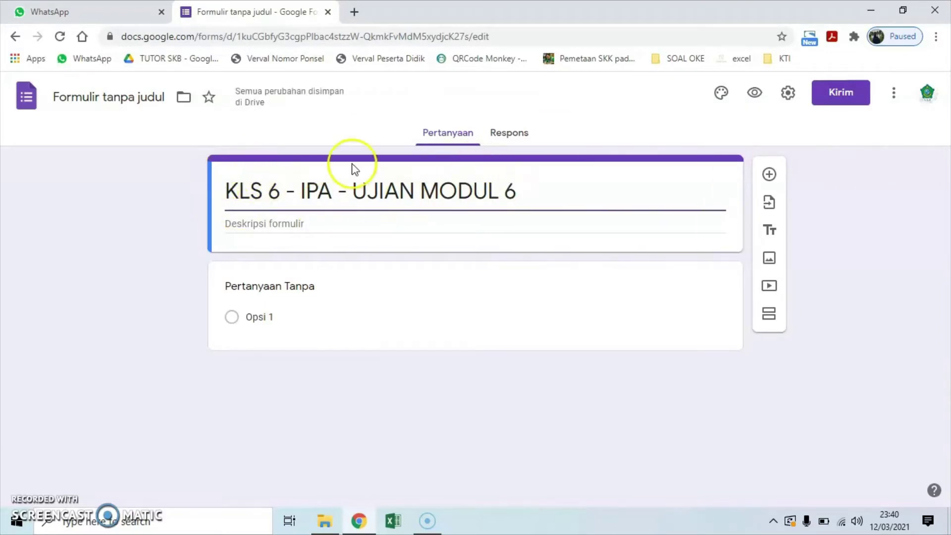
Name the form file after its title and describe it as "Kerjakan soal-soal ujian berikut secara mandiri / Pastikan siswa tidak melewati waktu yang telah ditentukan".
left_click(96, 102)
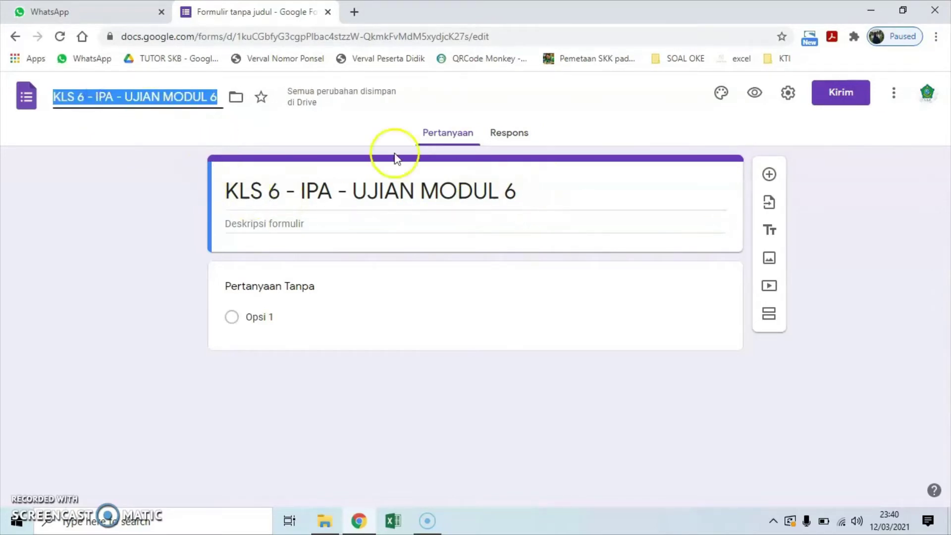
left_click(282, 226)
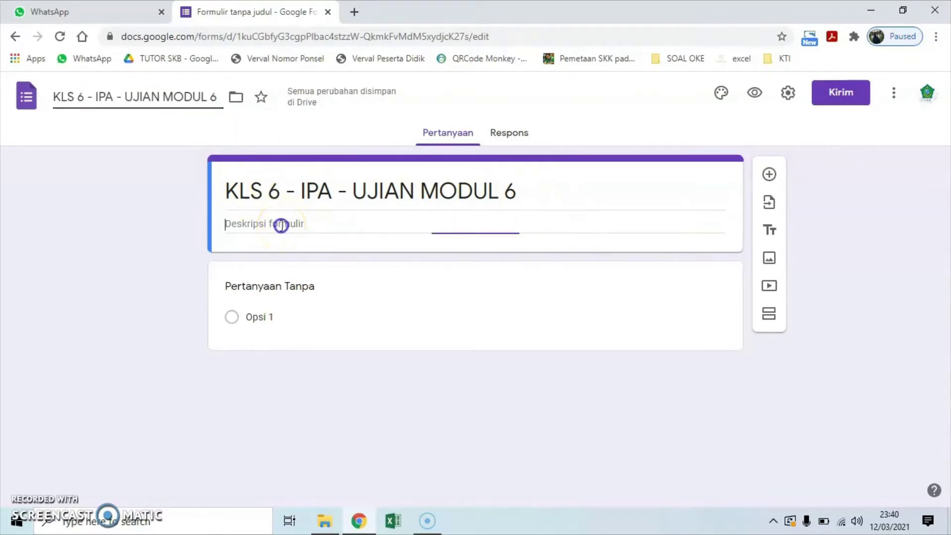
type("Kerjakan soal-soal ujian berikut secara mandiri Pastikan siswa tidak melewati waktu yang telah ditentukan")
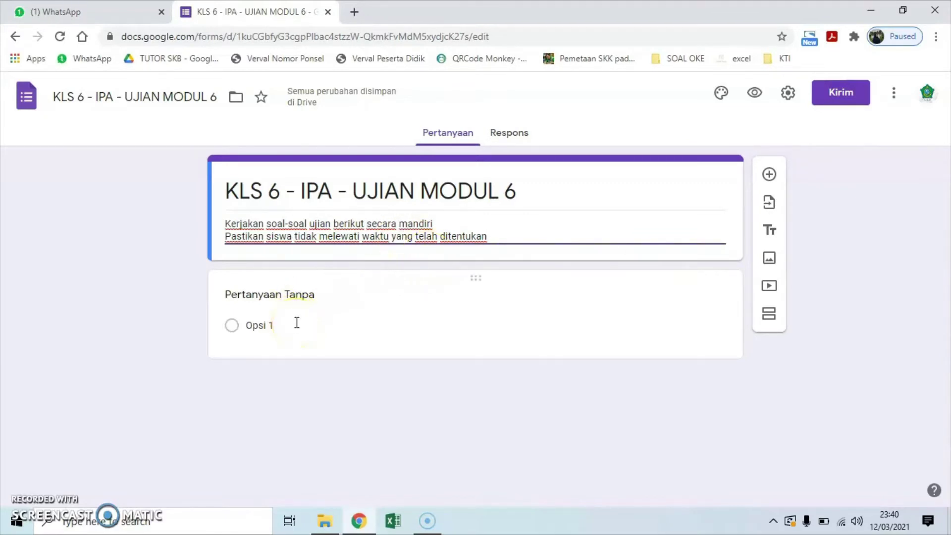
Title the untitled first question "Nama Lengkap" as a short-answer question and make it required.
left_click(300, 303)
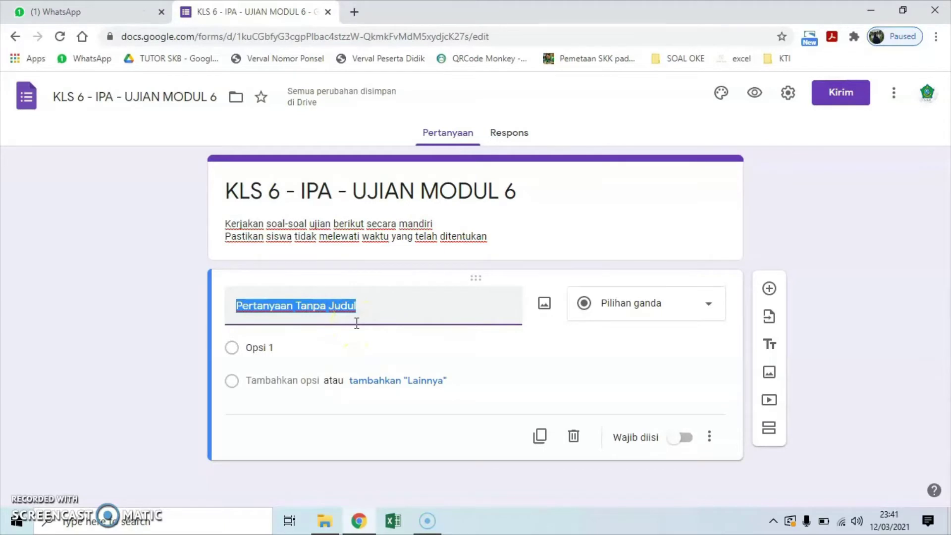
type("Nama L")
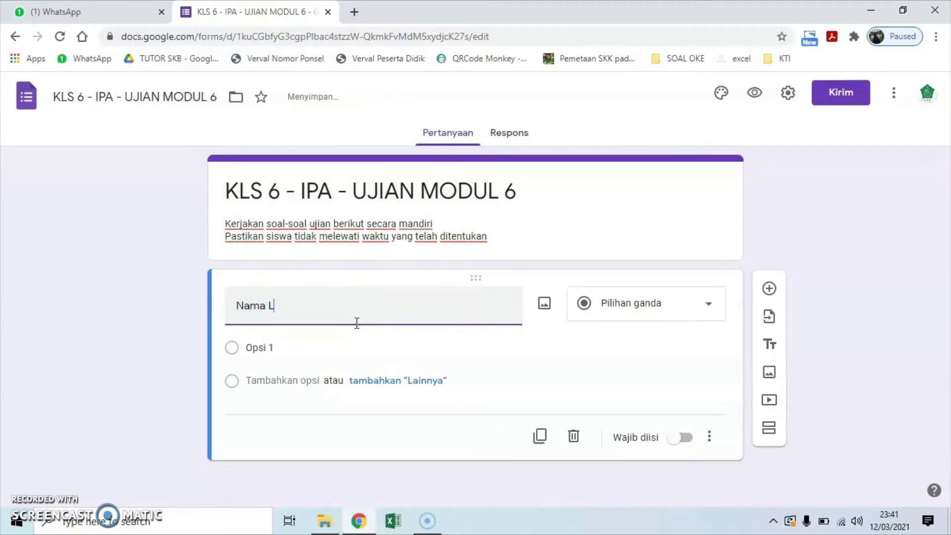
type("engkap")
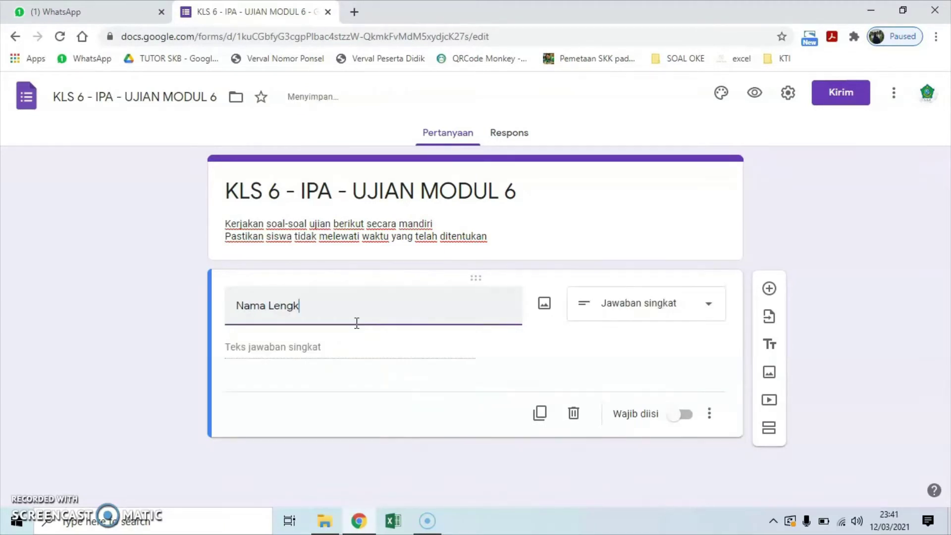
left_click(580, 362)
left_click(685, 417)
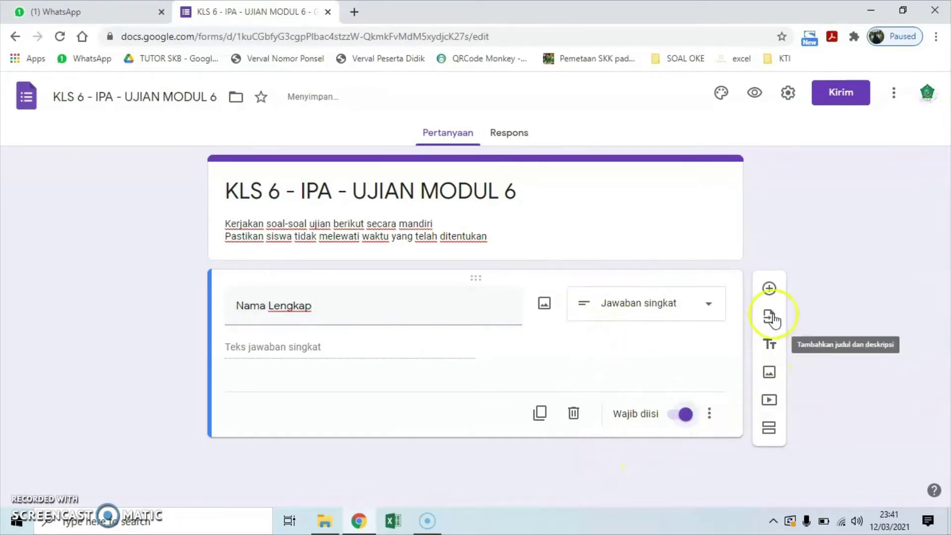
Add a multiple-choice question below "Nama Lengkap" with the answer options A, B, C and D.
left_click(769, 297)
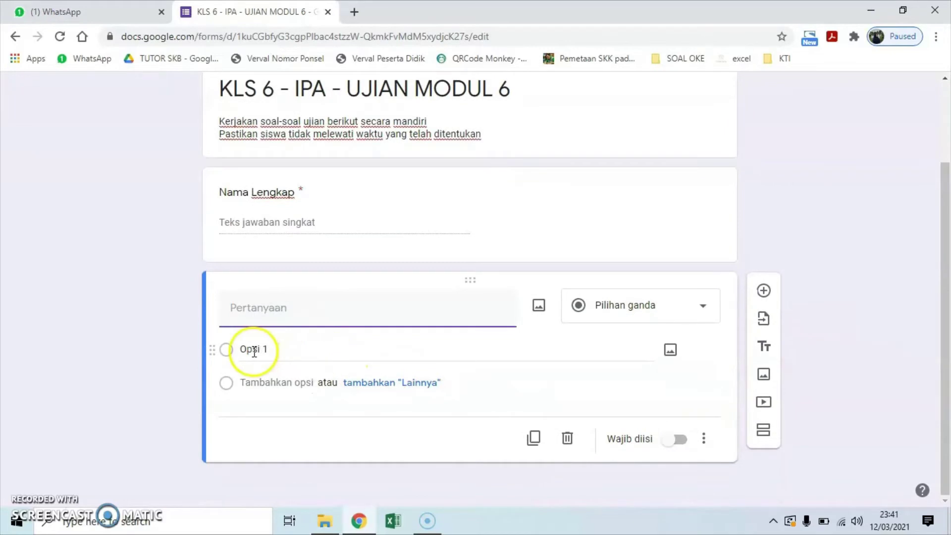
left_click(253, 350)
type("A")
left_click(265, 382)
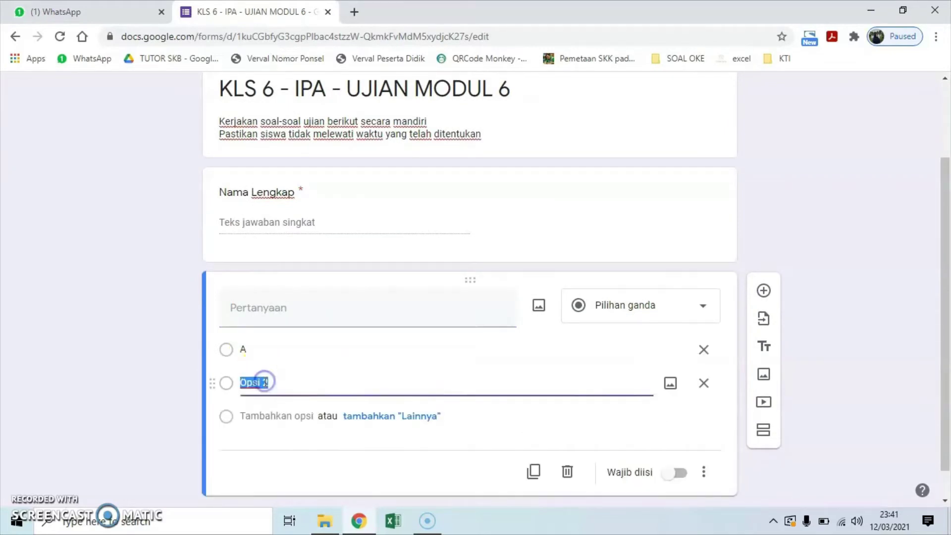
type("B")
left_click(268, 416)
type("C")
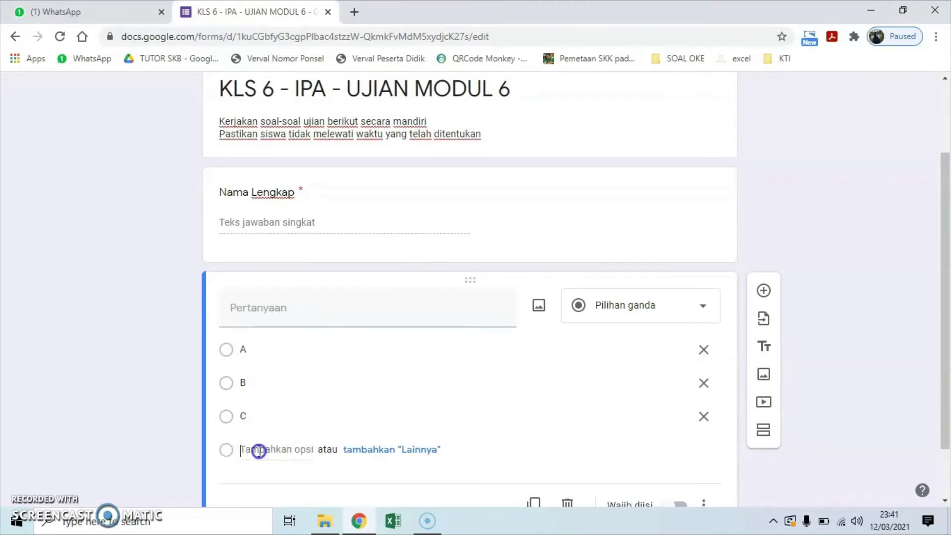
left_click(260, 450)
type("D")
scroll(303, 409, "down", 2)
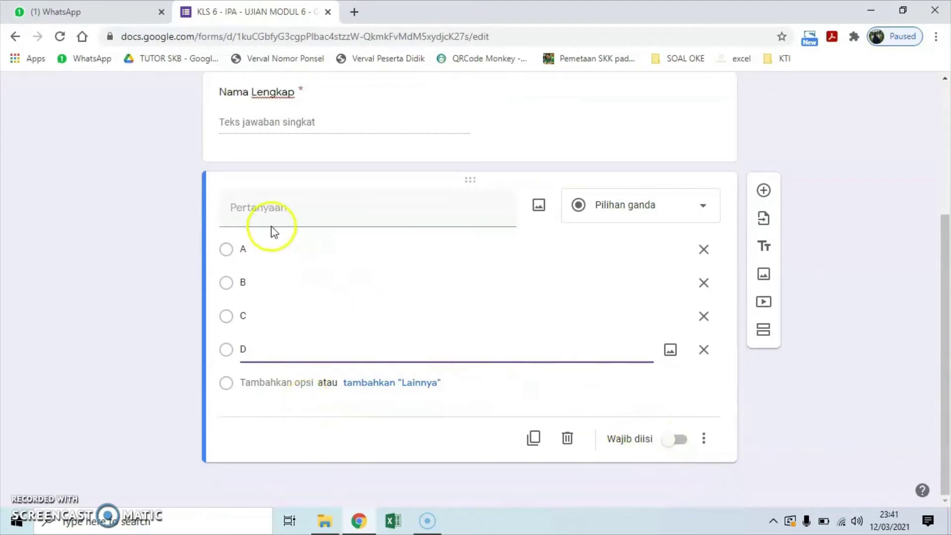
Make the new multiple-choice question required and title it "1".
left_click(679, 439)
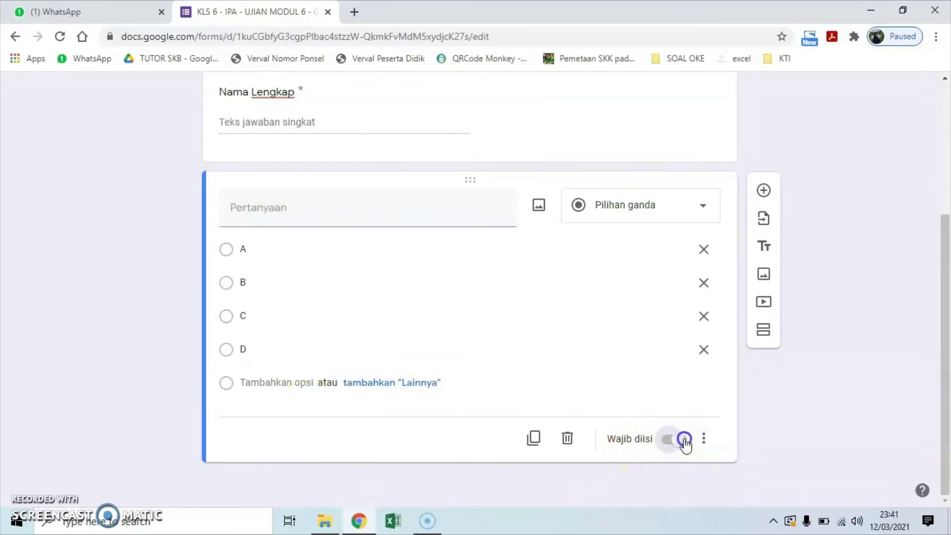
left_click(271, 211)
type("1")
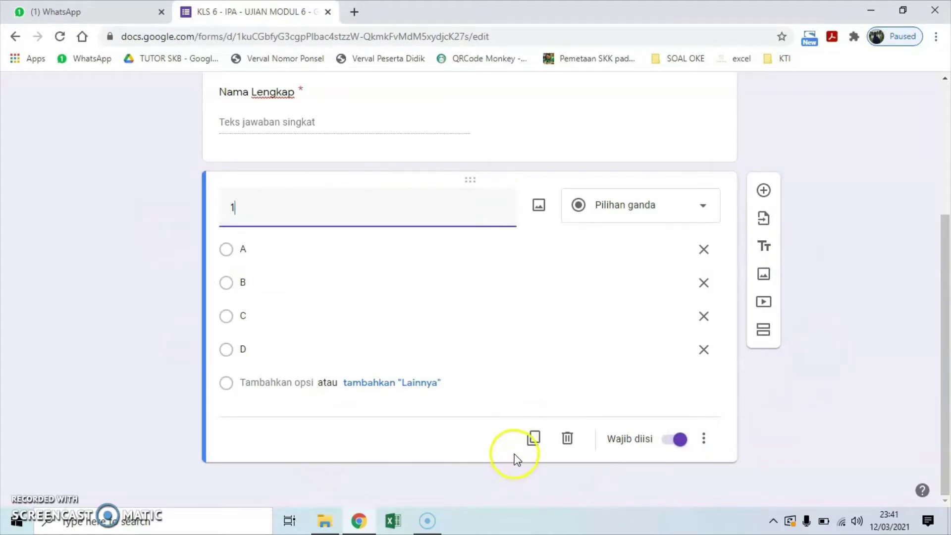
Duplicate the multiple-choice question three times, titling the successive copies 2, 3 and 4.
left_click(533, 440)
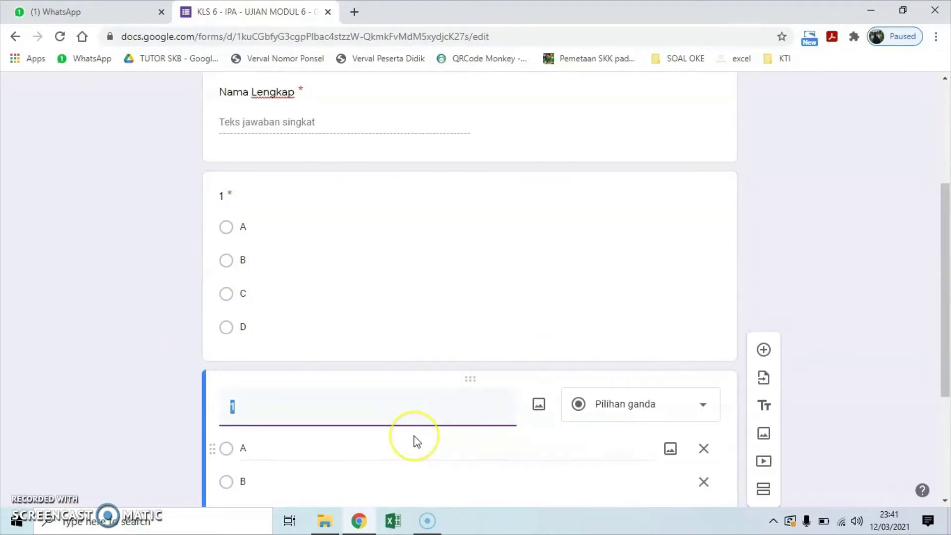
type("2")
scroll(415, 438, "down", 4)
left_click(530, 440)
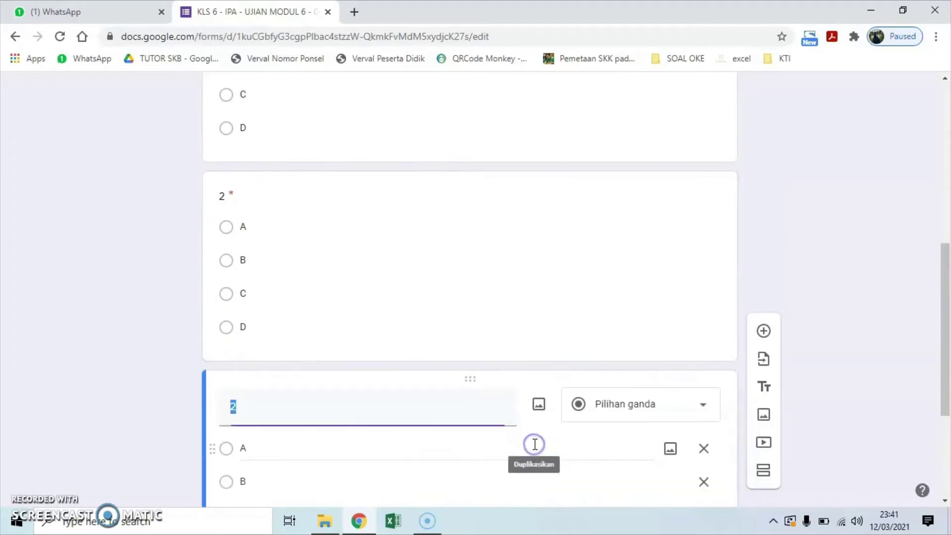
type("3")
left_click(533, 439)
type("4")
scroll(533, 439, "down", 4)
Duplicate multiple-choice question 4 onward to create three more questions titled 5, 6 and 7.
left_click(533, 439)
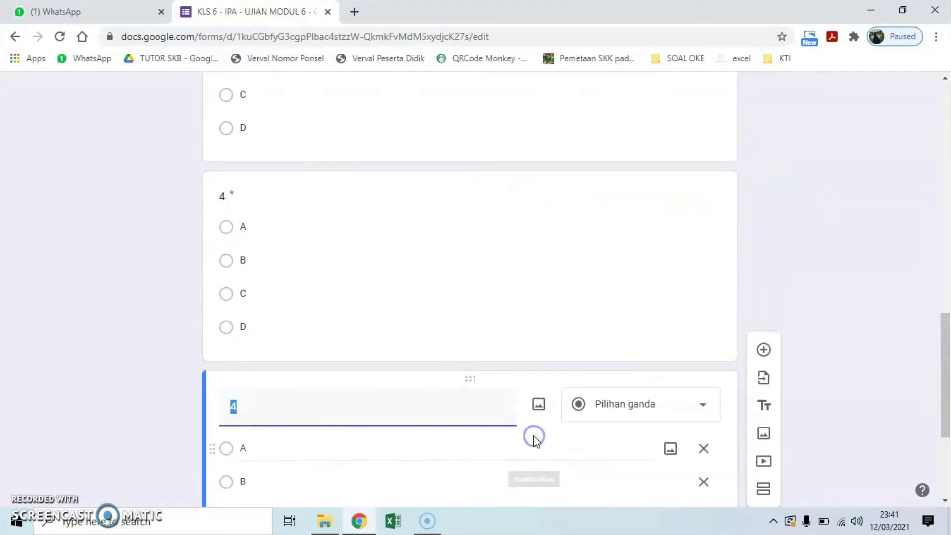
type("5")
scroll(535, 441, "down", 4)
left_click(533, 439)
type("6")
scroll(533, 439, "down", 4)
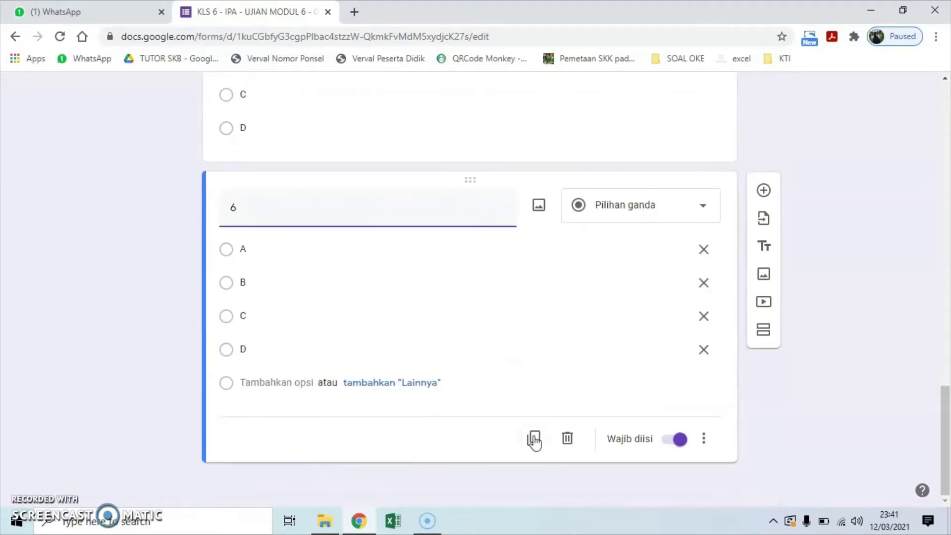
left_click(533, 439)
type("7")
scroll(534, 435, "down", 4)
Duplicate multiple-choice question 7 onward to create three more questions titled 8, 9 and 10.
left_click(533, 439)
type("8")
scroll(533, 440, "down", 4)
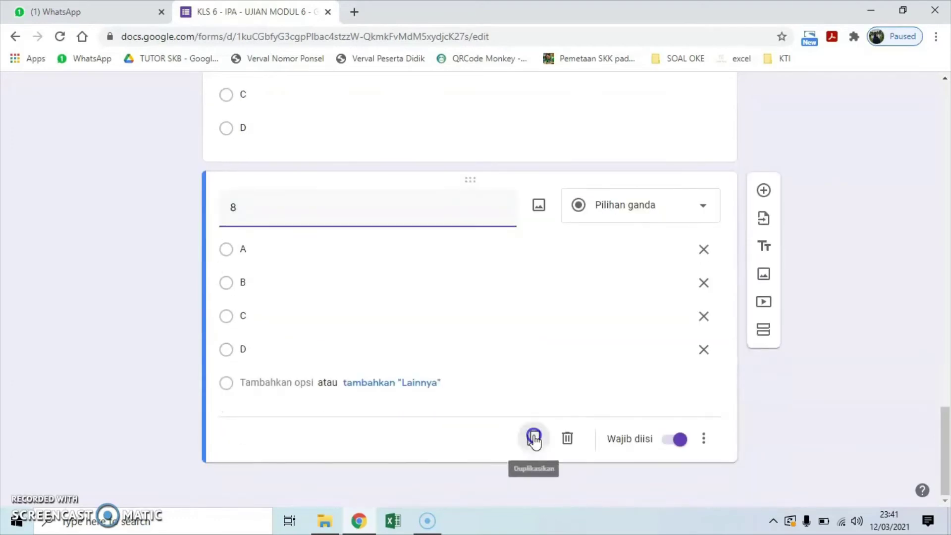
left_click(533, 440)
type("9")
scroll(535, 440, "down", 4)
left_click(534, 436)
type("10")
scroll(533, 436, "down", 4)
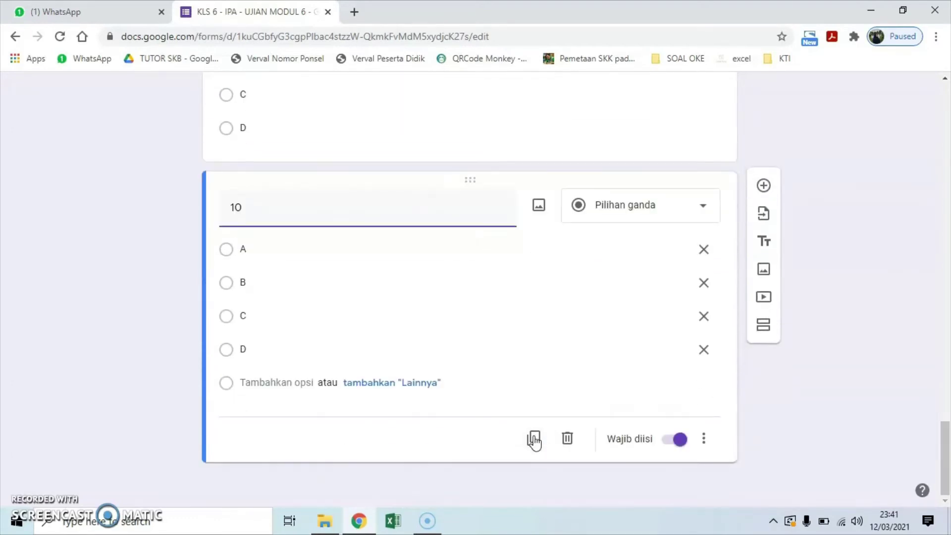
Duplicate question 10, title the copy "1" and change its type to Paragraf for the essay section.
left_click(534, 436)
type("1")
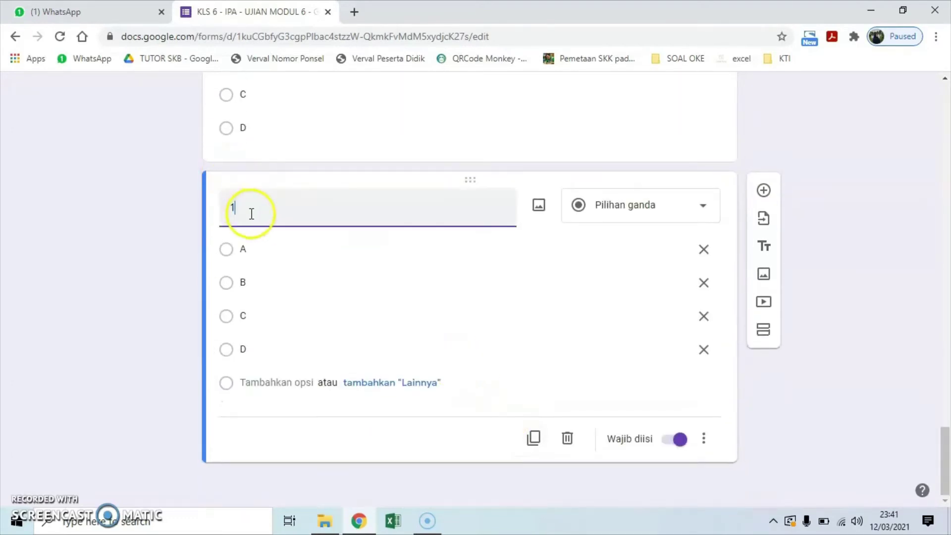
left_click(598, 212)
left_click(605, 146)
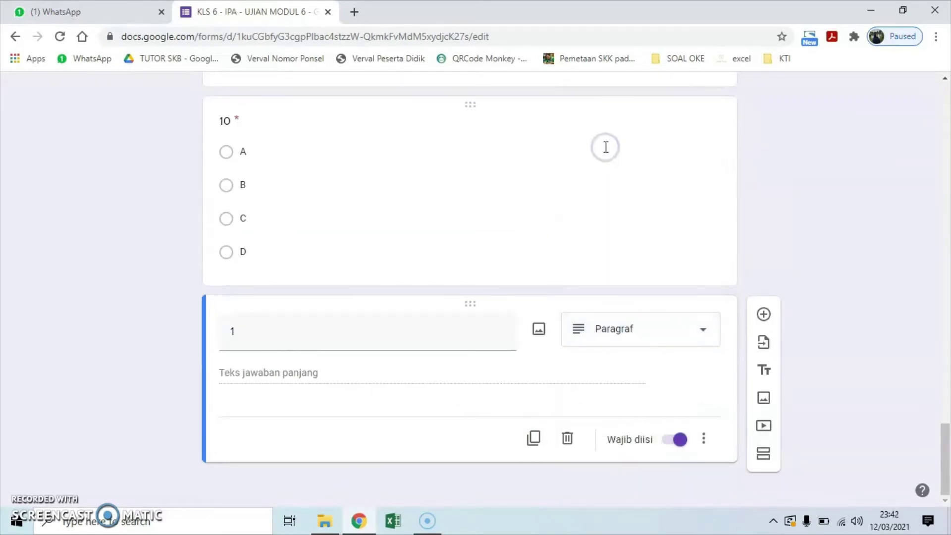
Duplicate essay question 1, title the copy "2" and set its type to Paragraf.
left_click(533, 438)
type("2")
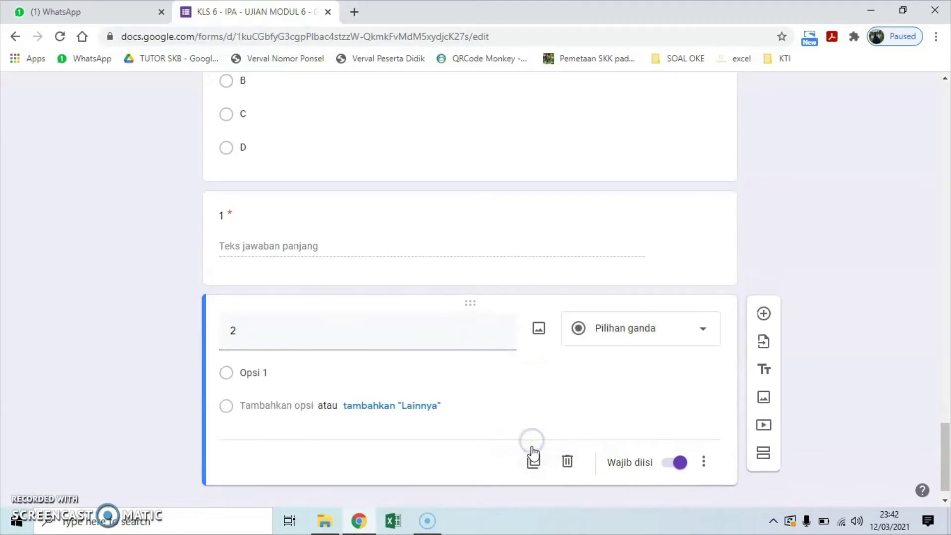
left_click(649, 333)
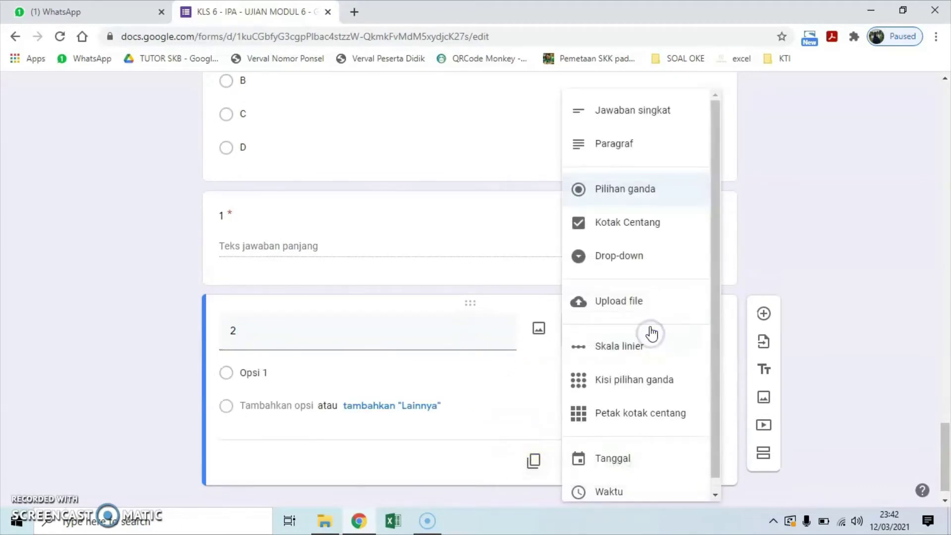
left_click(624, 144)
Duplicate essay question 2, title the copy "3" and set its type to Paragraf.
left_click(532, 439)
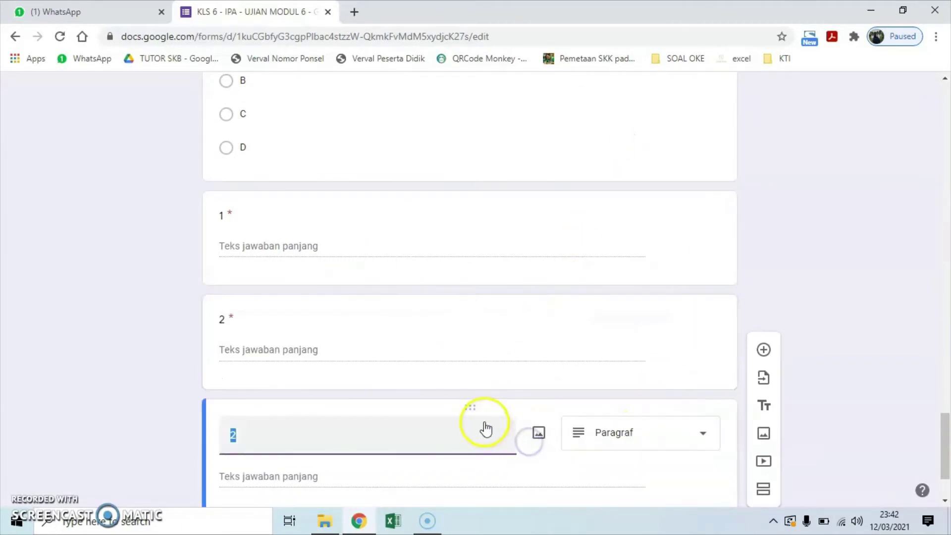
type("3")
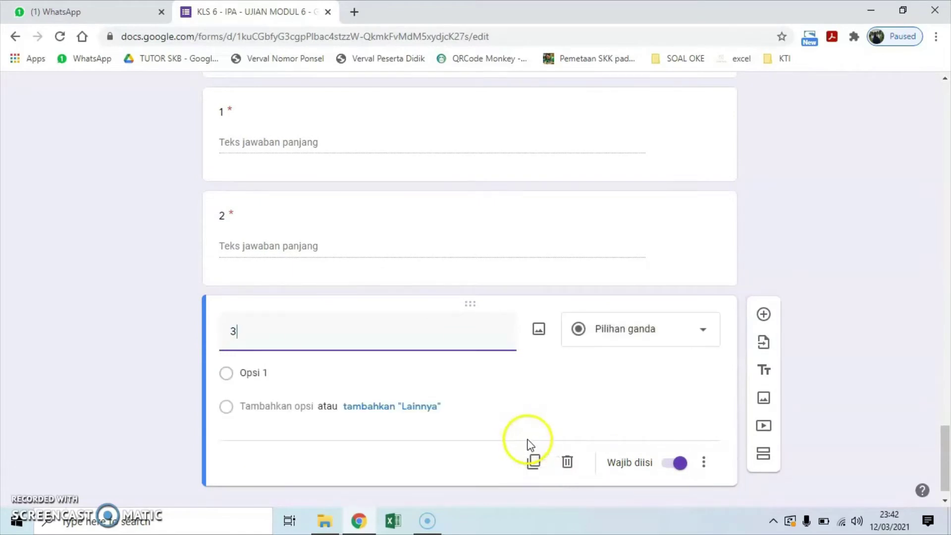
left_click(623, 331)
left_click(612, 144)
Duplicate essay question 3 twice in succession, titling the paragraph questions 4 and 5.
left_click(534, 436)
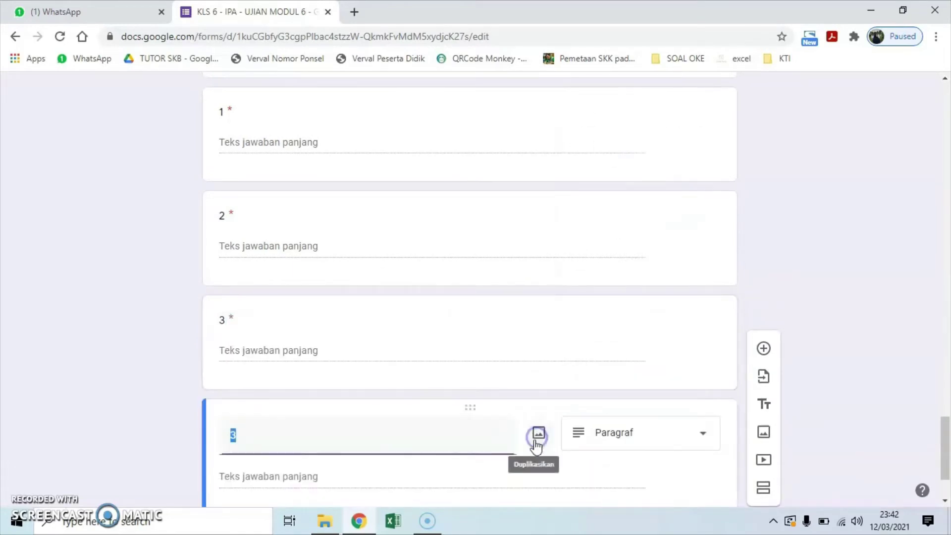
type("4")
left_click(534, 438)
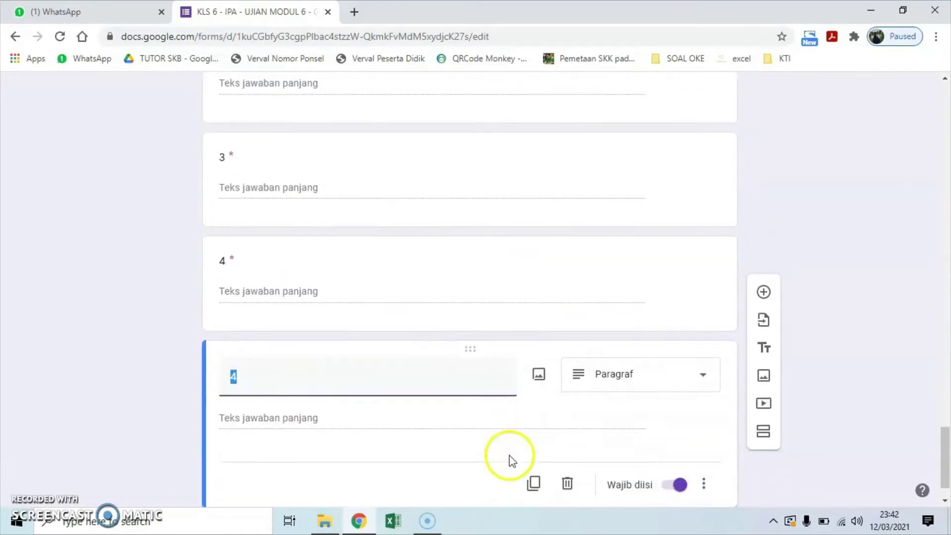
type("5")
left_click(858, 338)
In the form's general settings, turn off the restriction to zuperdrive.com users and limit respondents to 1 response.
scroll(826, 365, "up", 15)
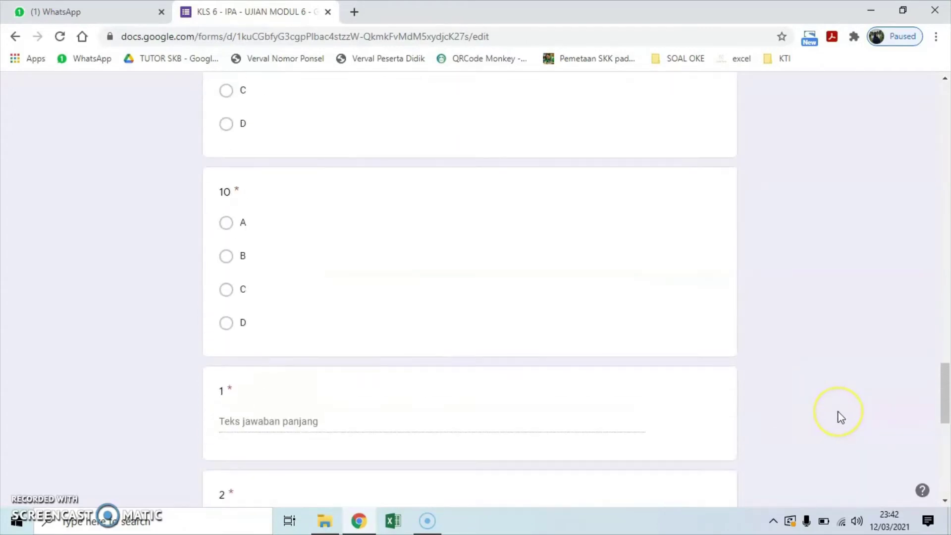
scroll(841, 417, "up", 10)
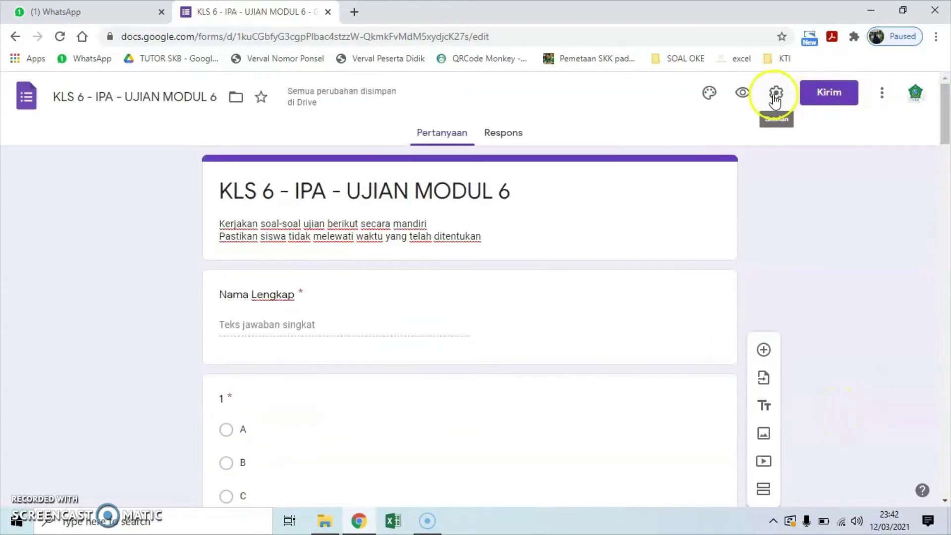
left_click(775, 95)
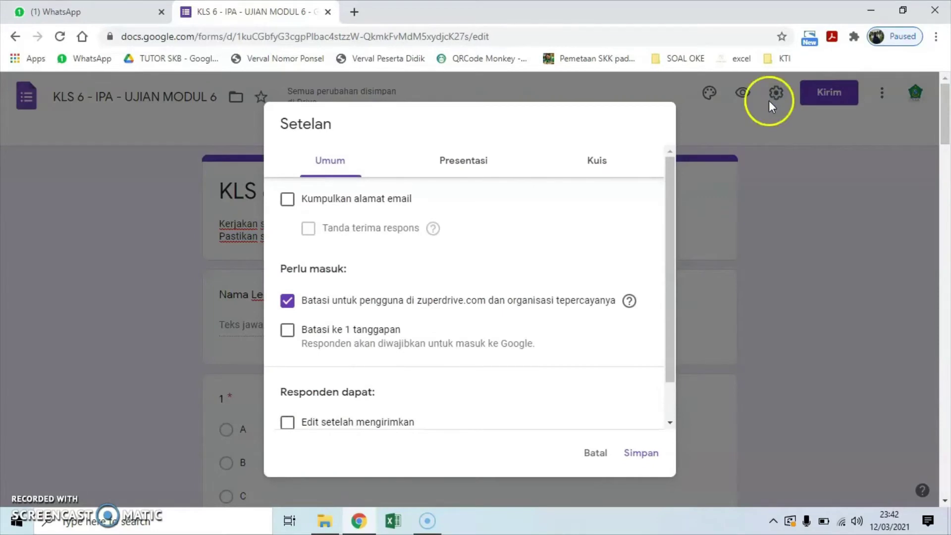
left_click(286, 303)
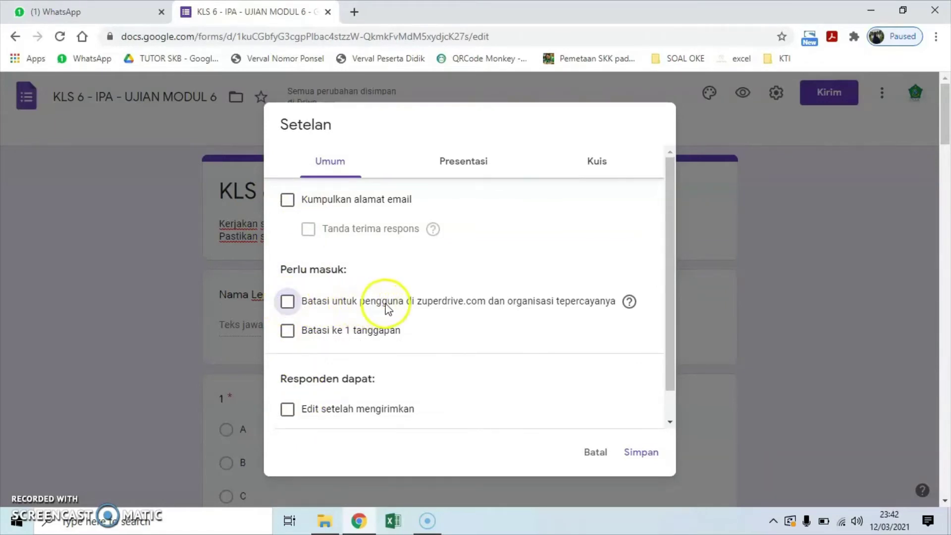
left_click(288, 333)
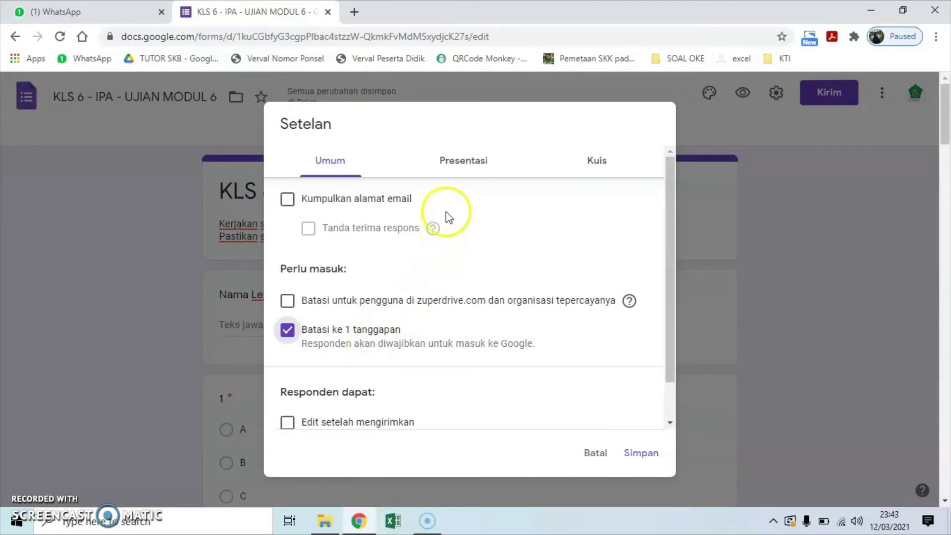
Review the presentation settings and turn the form into a quiz with "Jadikan ini sebagai kuis".
left_click(451, 162)
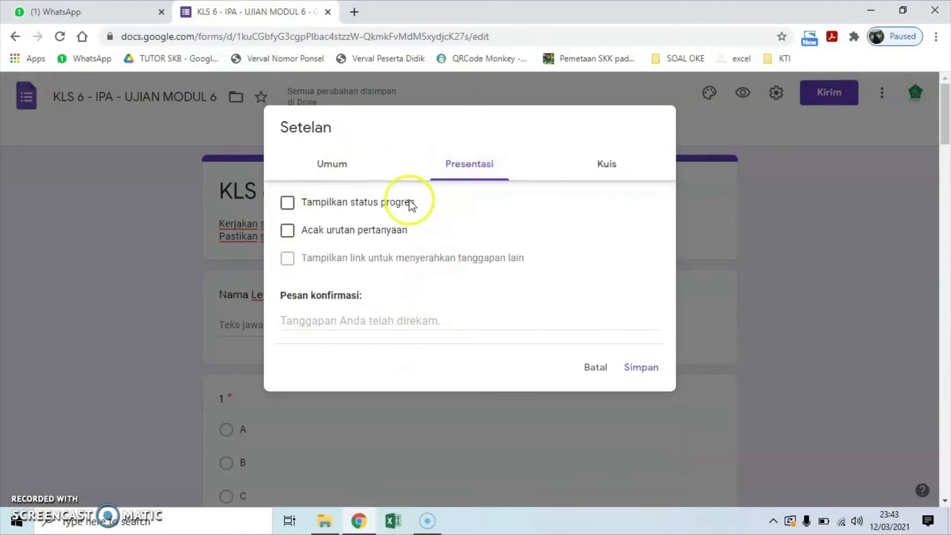
left_click(594, 177)
left_click(293, 193)
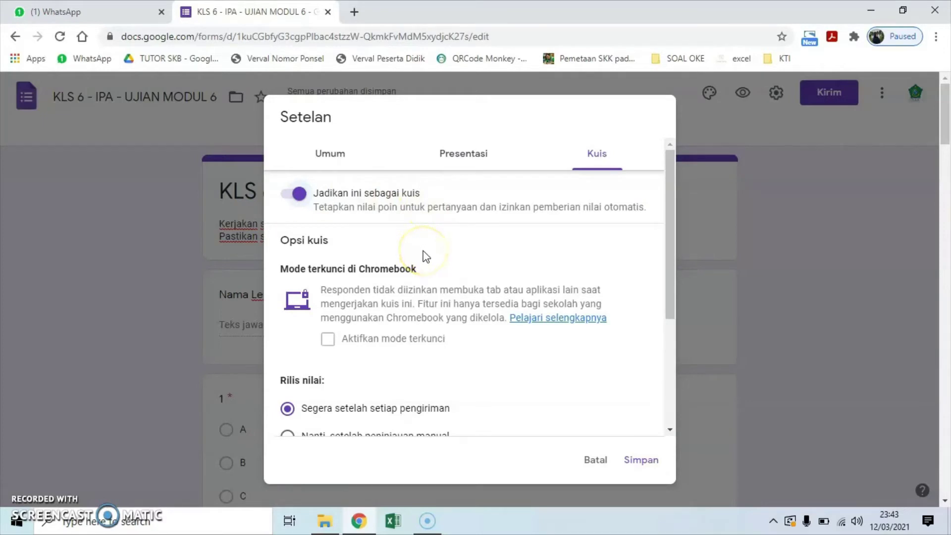
Hide missed questions, correct answers and point values from respondents in the quiz options.
scroll(426, 258, "down", 1)
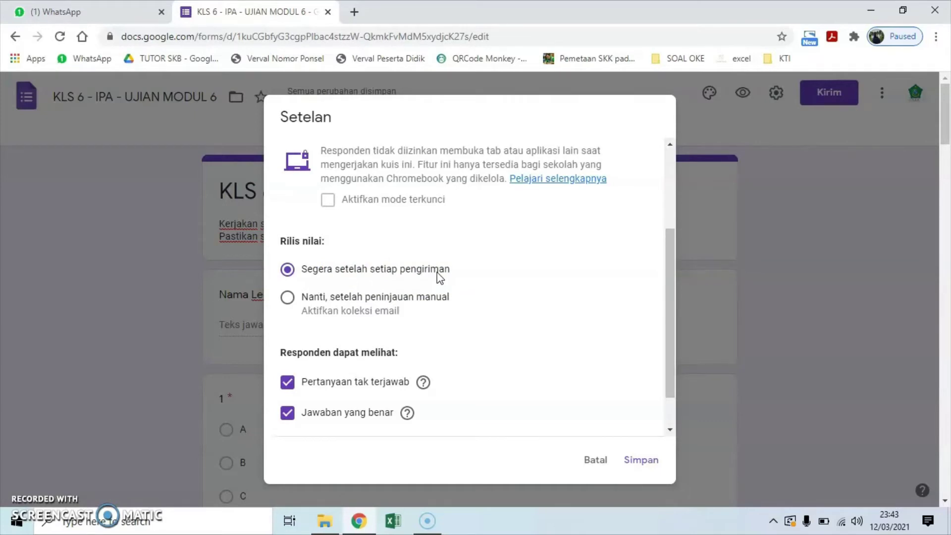
scroll(439, 277, "down", 1)
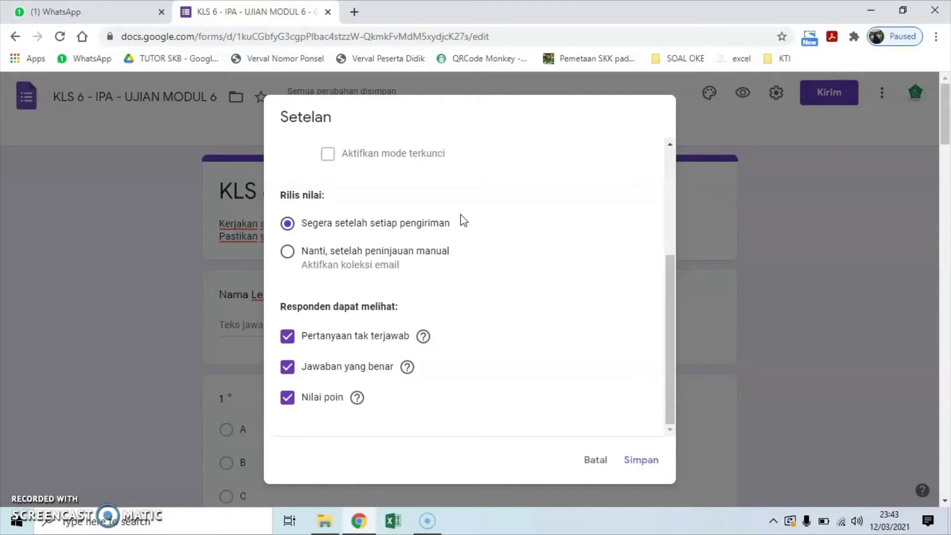
scroll(463, 221, "down", 1)
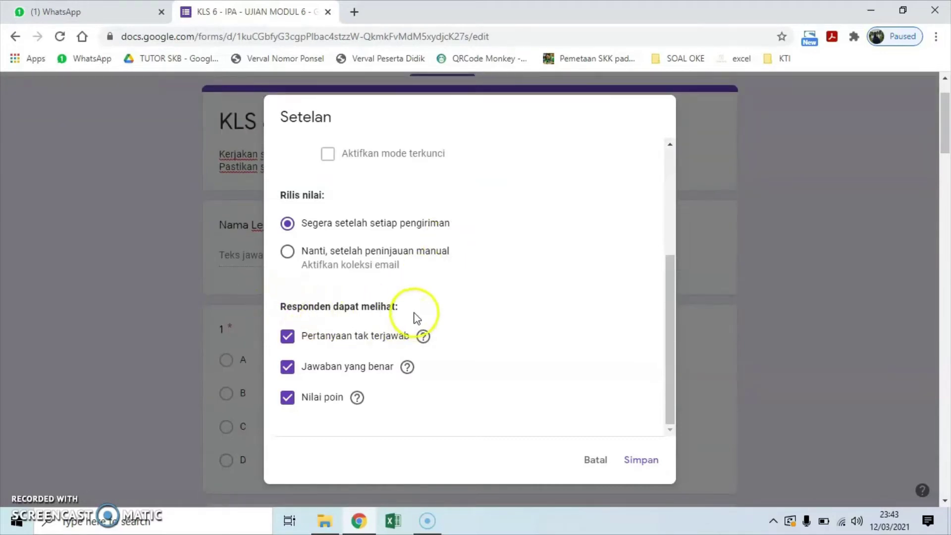
left_click(290, 337)
left_click(291, 369)
left_click(289, 398)
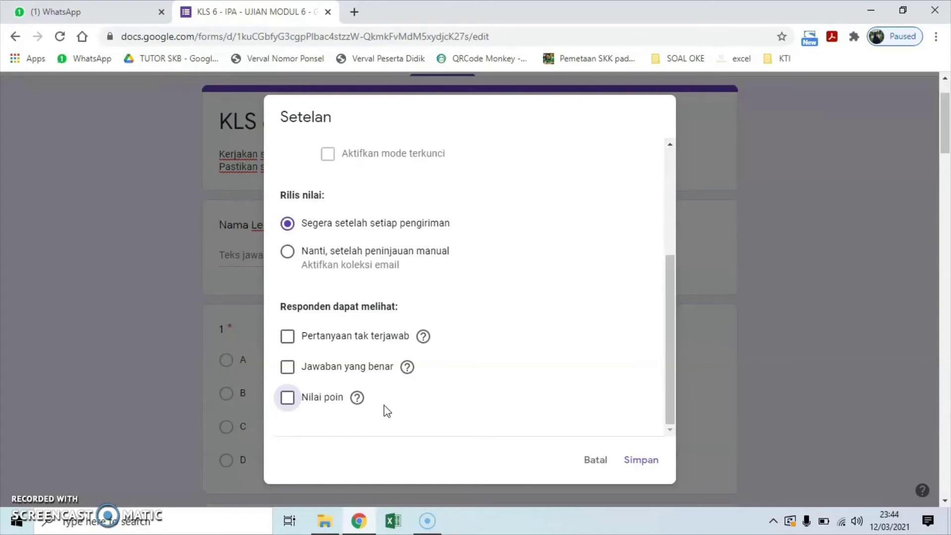
Save the quiz settings and return to the first questions of the form.
left_click(640, 459)
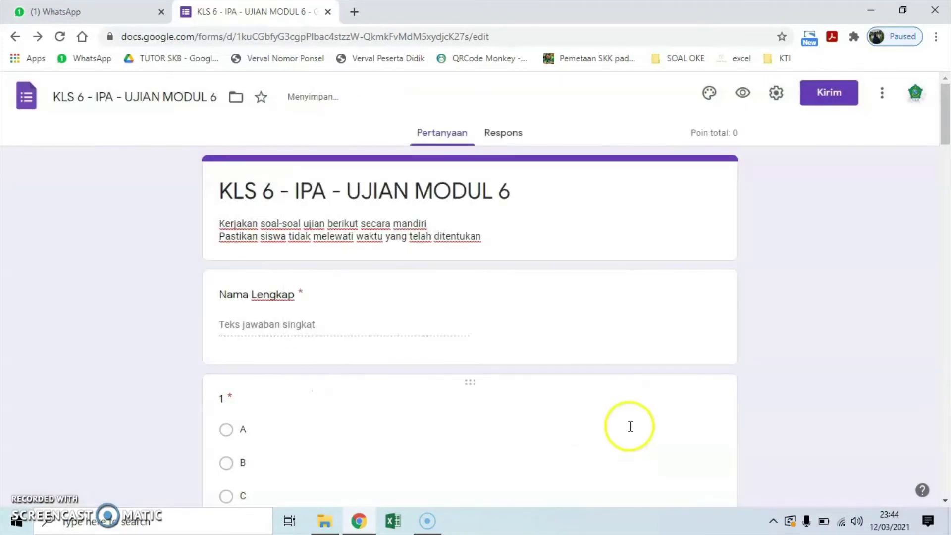
scroll(554, 257, "down", 3)
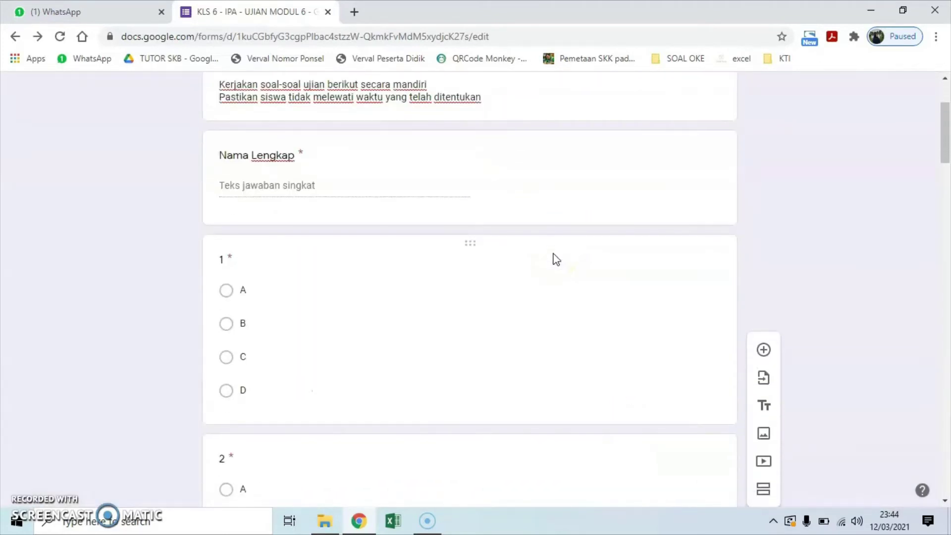
scroll(555, 258, "up", 3)
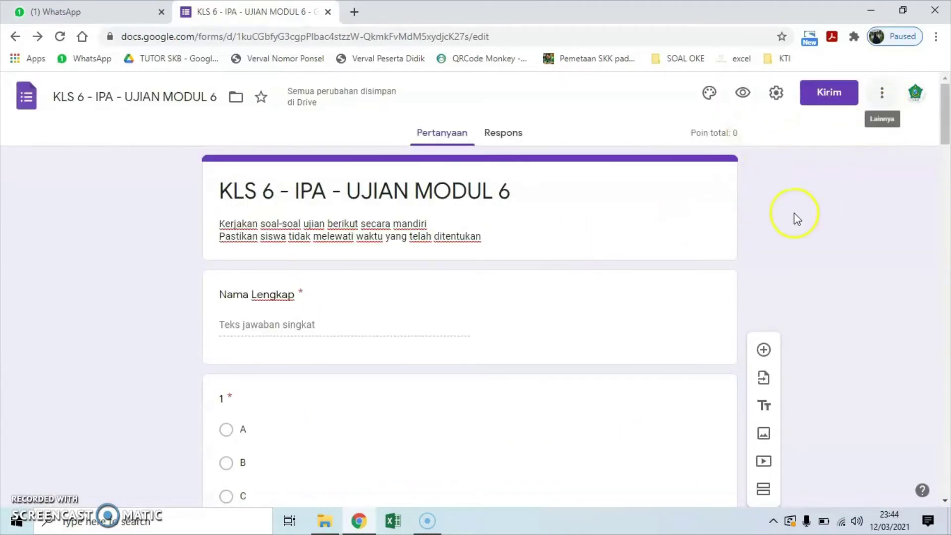
scroll(484, 316, "down", 3)
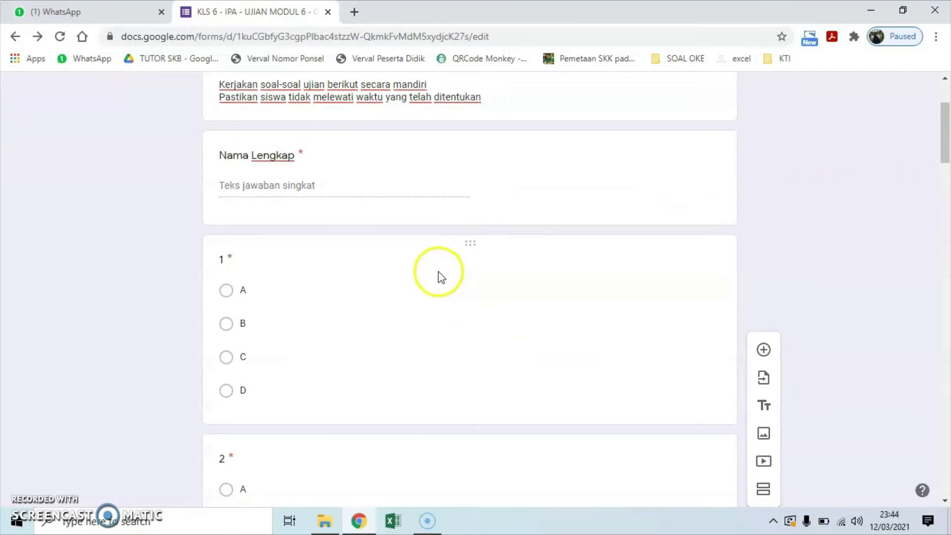
Insert the image Screenshot_1 from the desktop folder "ipa ujian modul 5" into multiple-choice question 1.
left_click(428, 293)
left_click(539, 268)
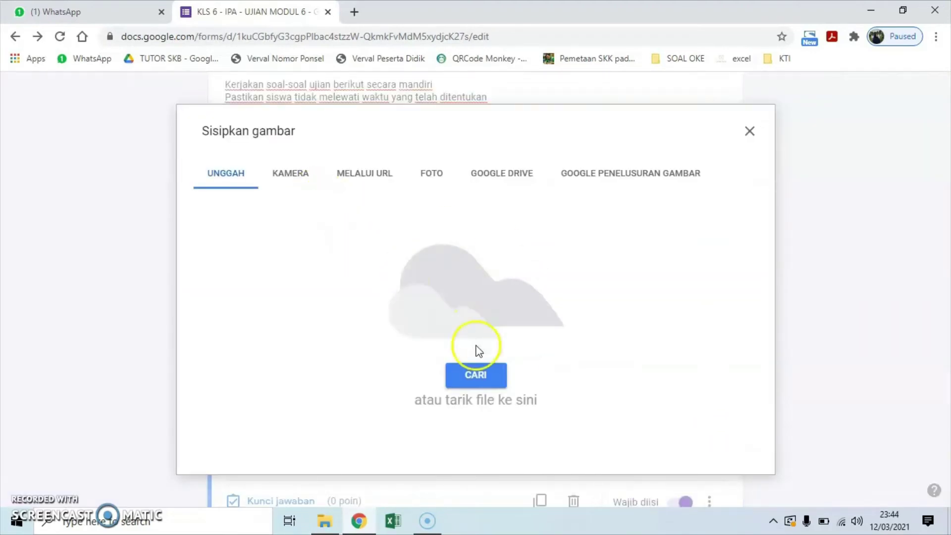
left_click(465, 376)
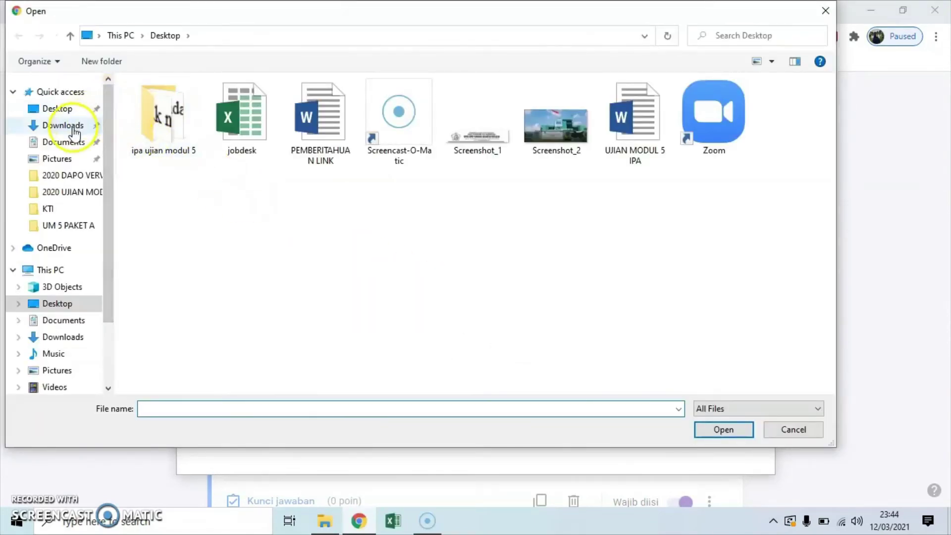
left_click(171, 126)
double_click(172, 130)
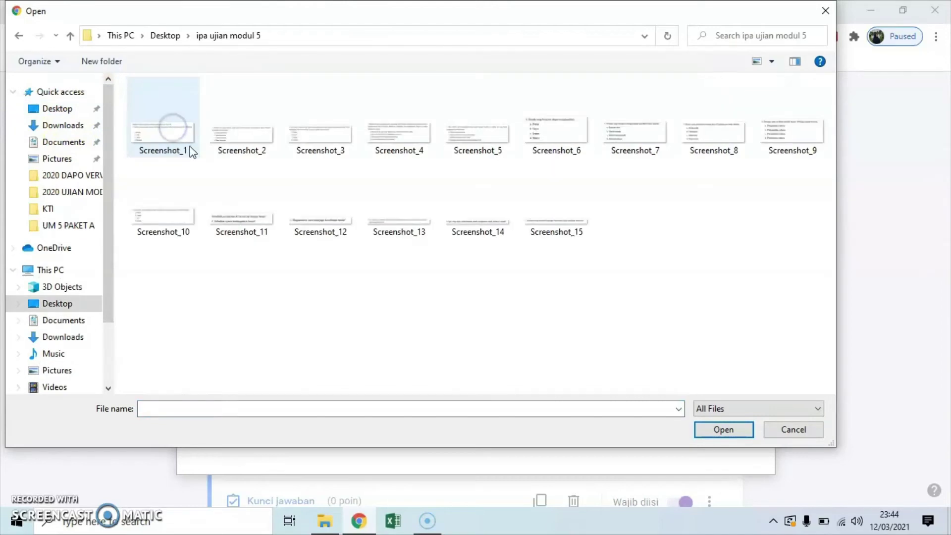
left_click(169, 155)
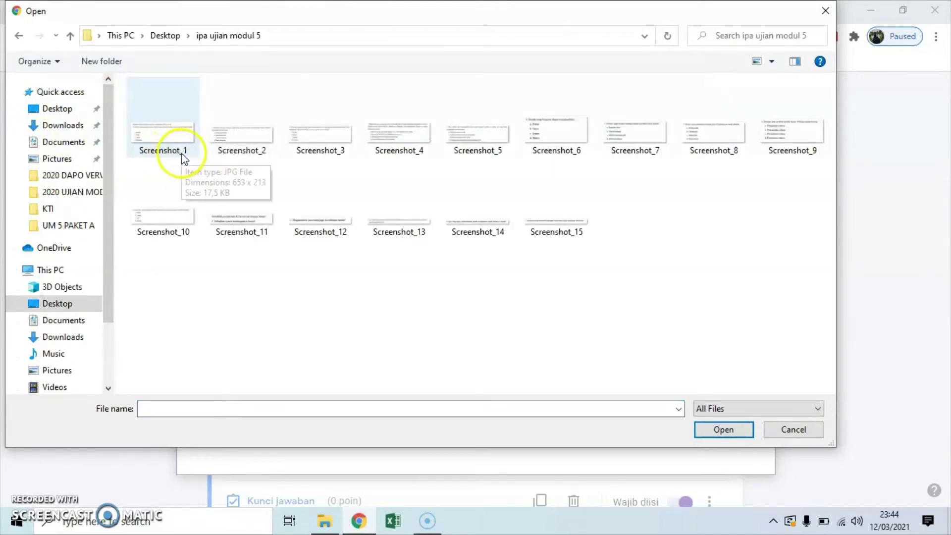
left_click(180, 134)
left_click(725, 431)
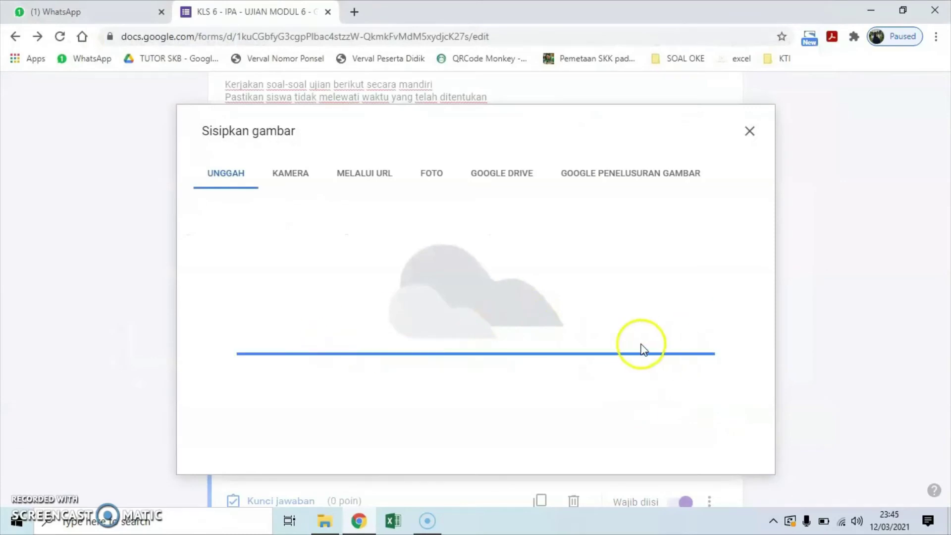
Insert the image Screenshot_2 from the same folder into multiple-choice question 2.
scroll(495, 372, "down", 3)
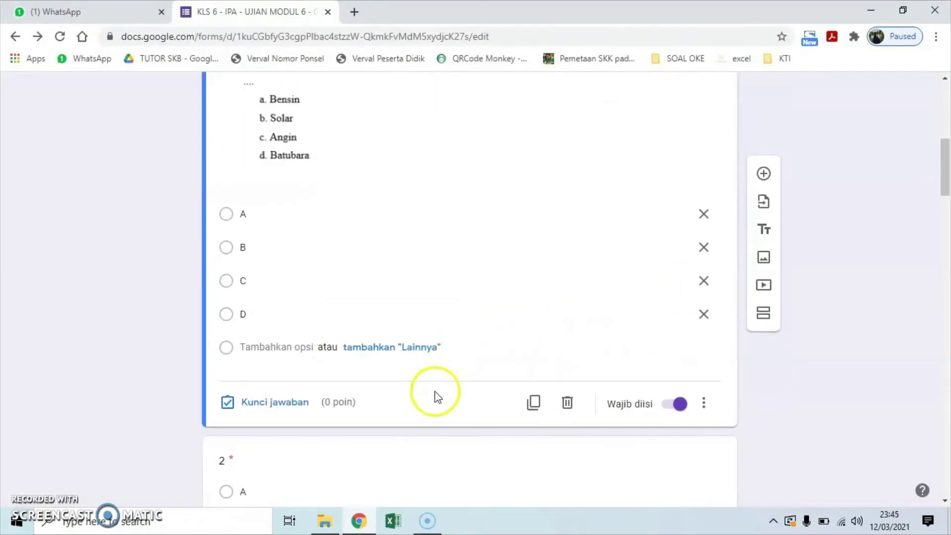
scroll(347, 414, "down", 2)
left_click(388, 411)
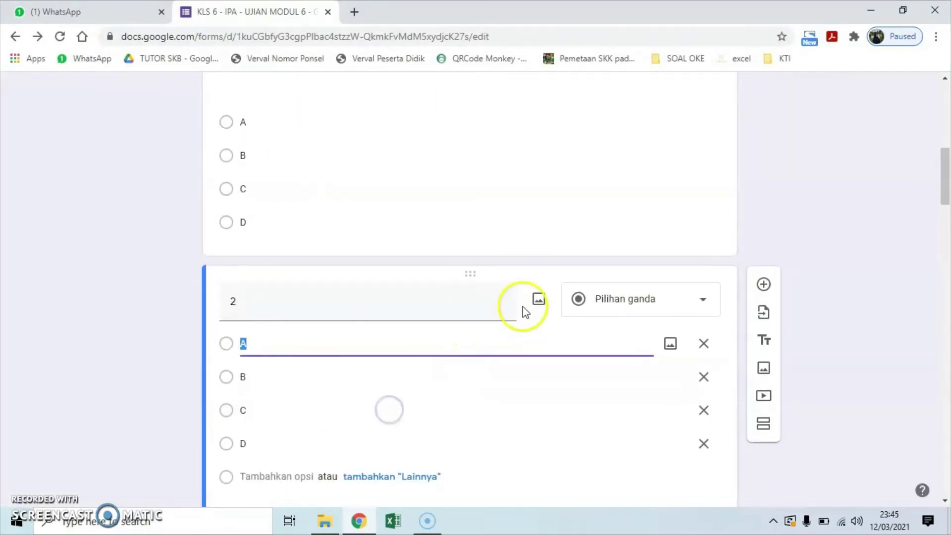
left_click(543, 299)
left_click(475, 377)
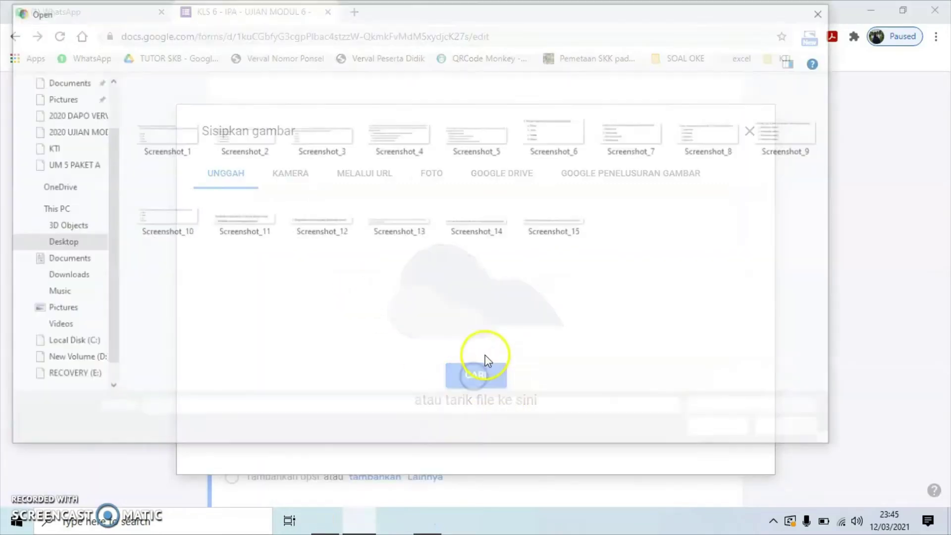
left_click(257, 142)
left_click(724, 431)
Upload the image Screenshot_3 into multiple-choice question 3.
left_click(472, 366)
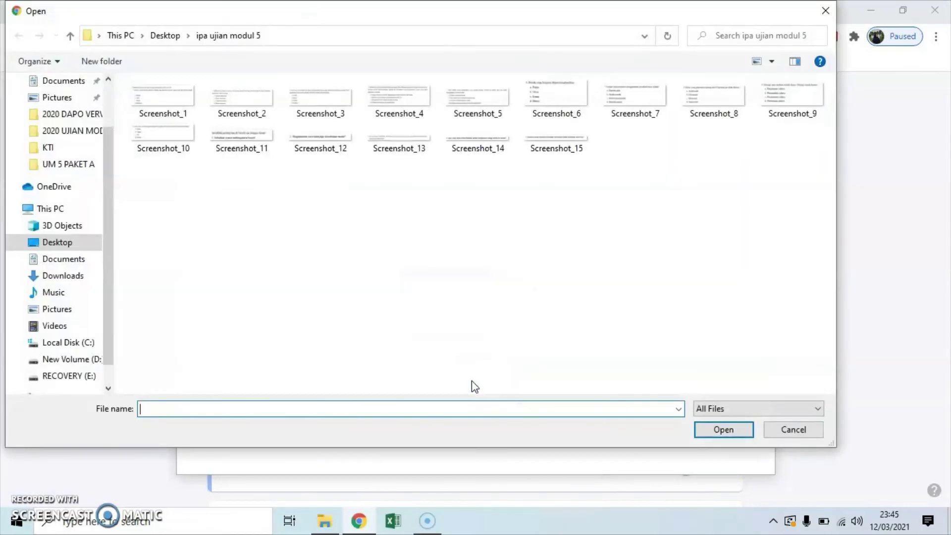
left_click(291, 105)
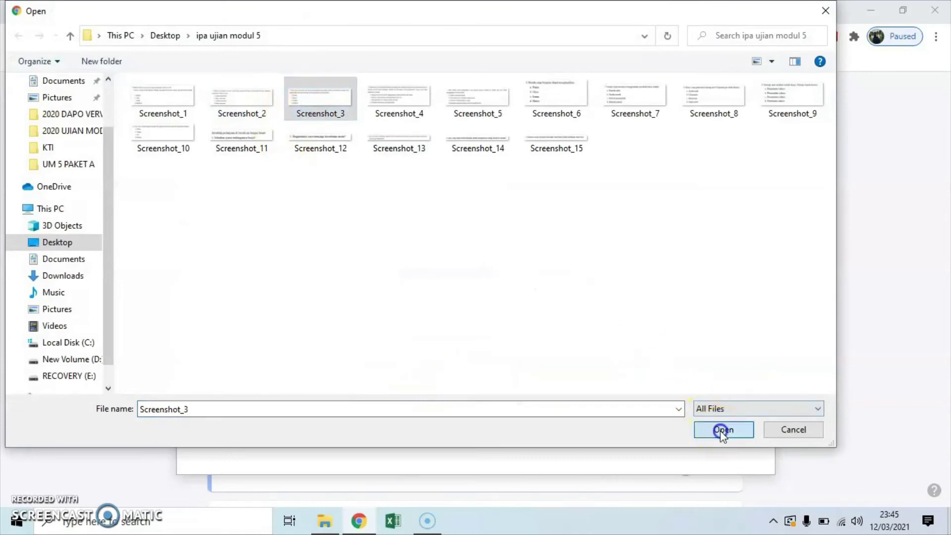
left_click(723, 429)
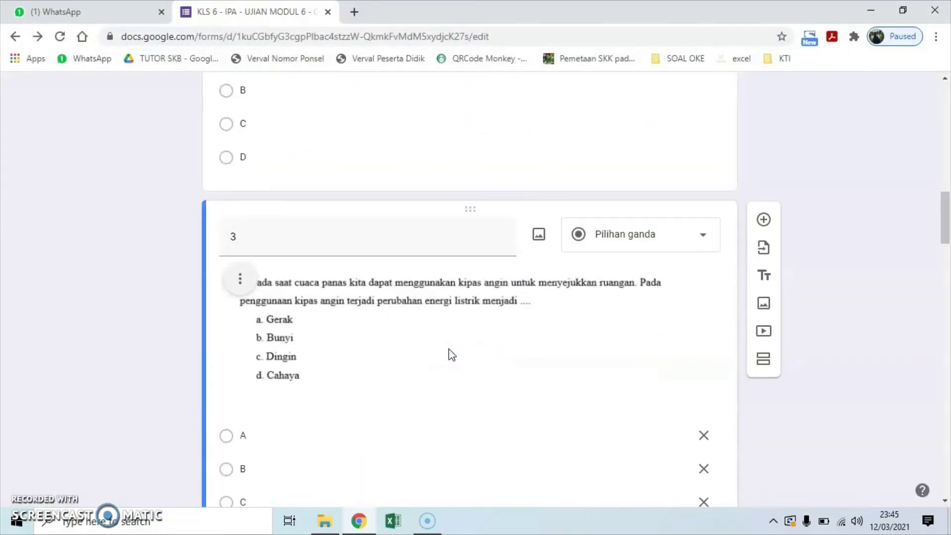
Open the image upload file browser for multiple-choice question 4.
scroll(452, 356, "down", 4)
scroll(452, 355, "down", 1)
left_click(482, 436)
left_click(532, 312)
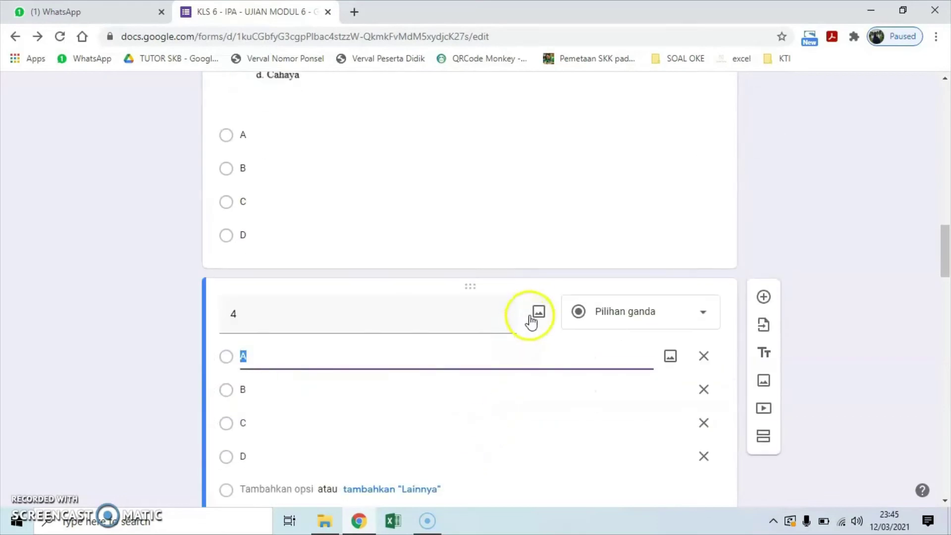
left_click(477, 376)
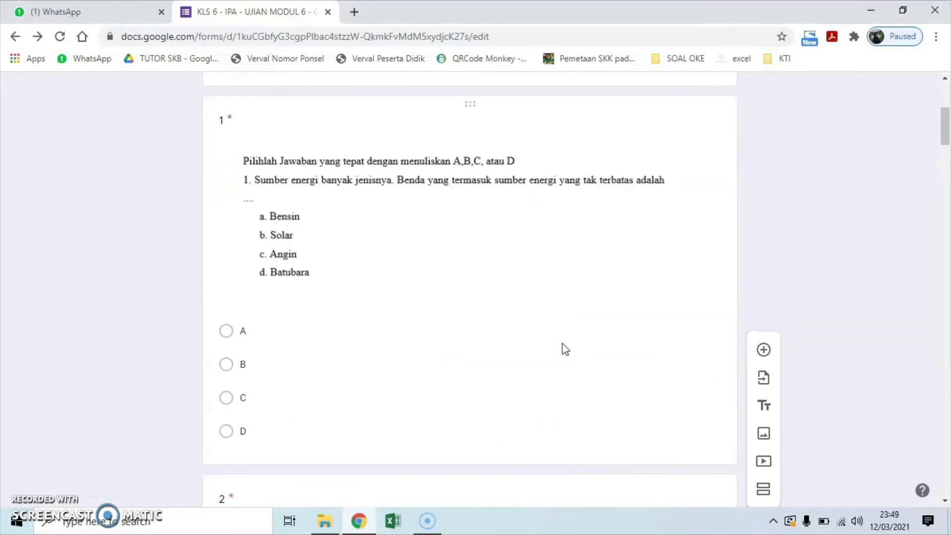
Define the answer key of multiple-choice question 1 with A as the correct answer, worth 5 points.
scroll(566, 349, "down", 9)
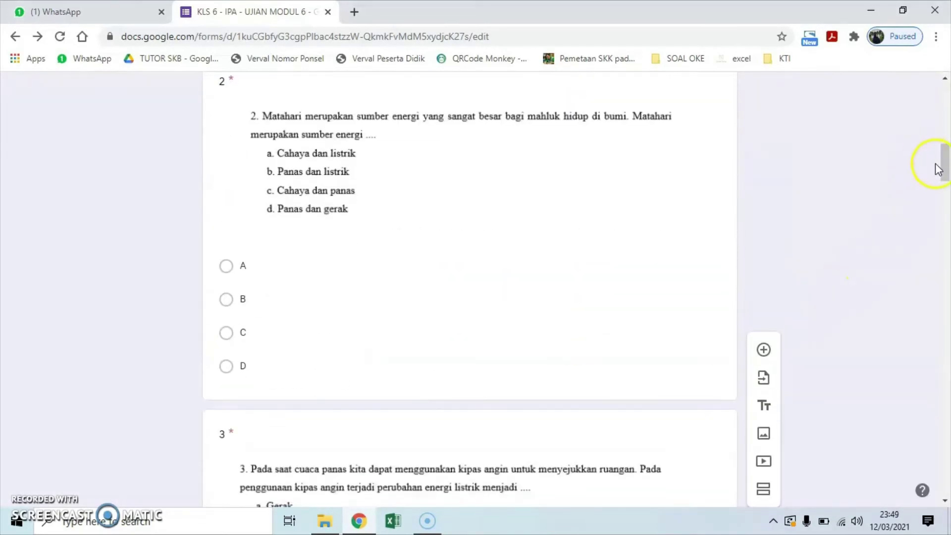
left_click_drag(941, 165, 945, 483)
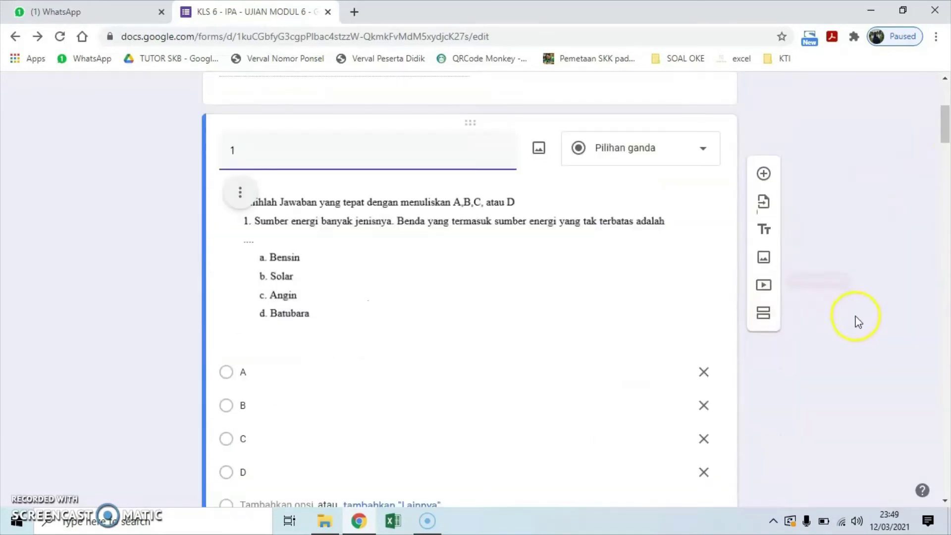
scroll(855, 321, "down", 3)
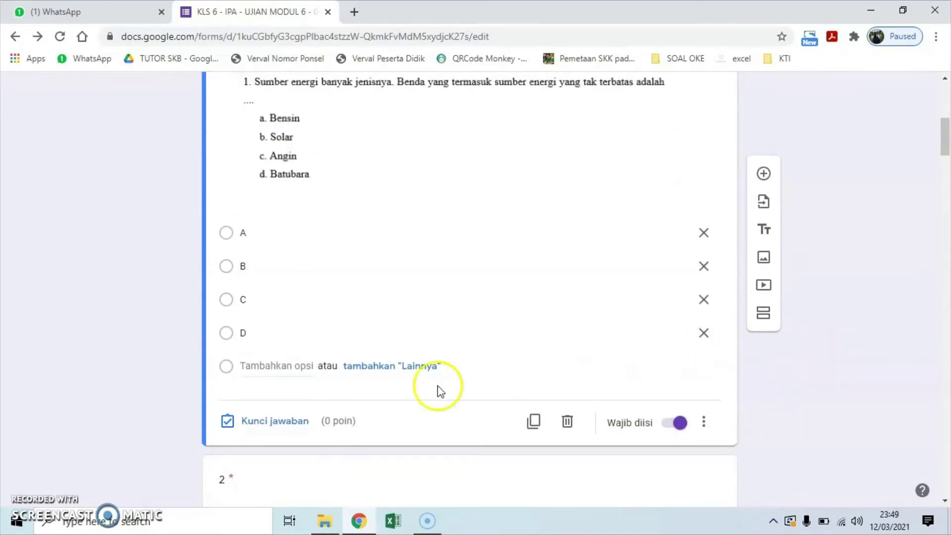
left_click(266, 421)
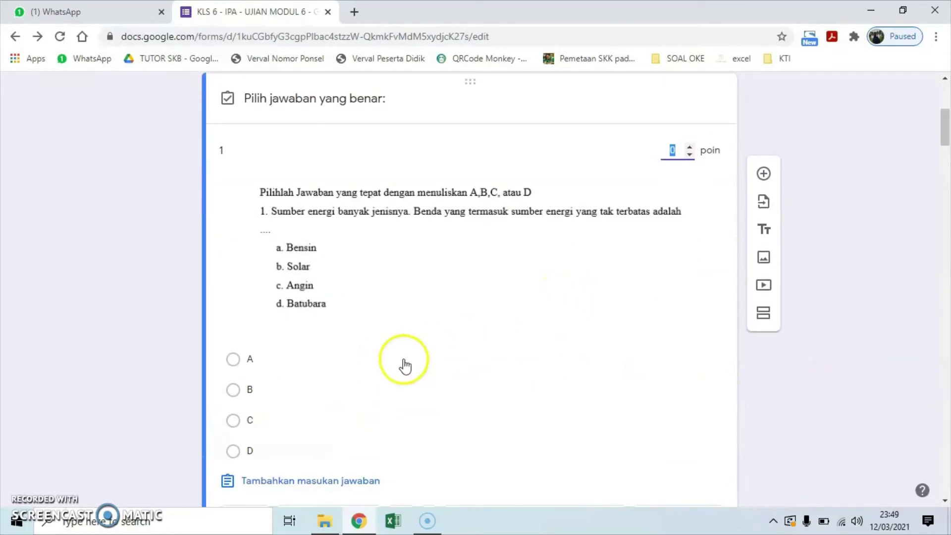
left_click(263, 364)
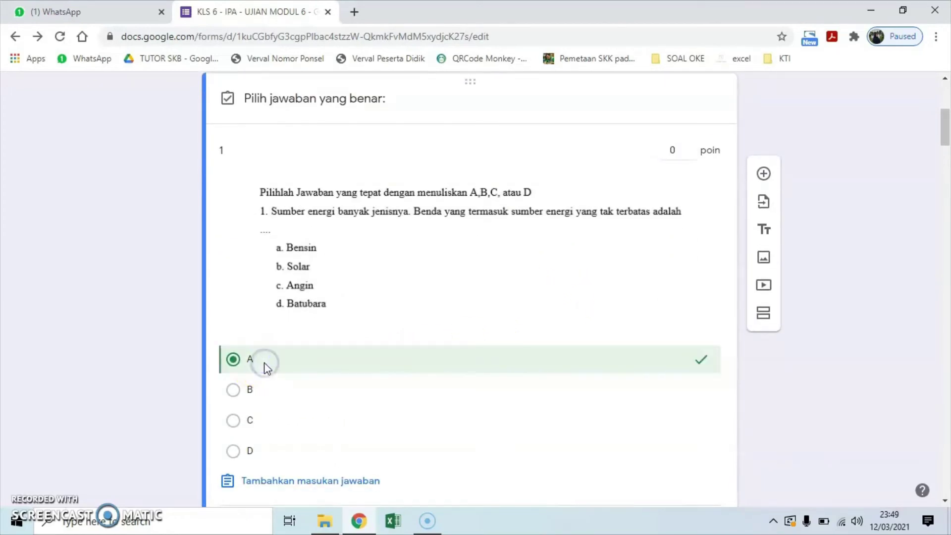
left_click(675, 155)
scroll(798, 299, "down", 3)
left_click(691, 386)
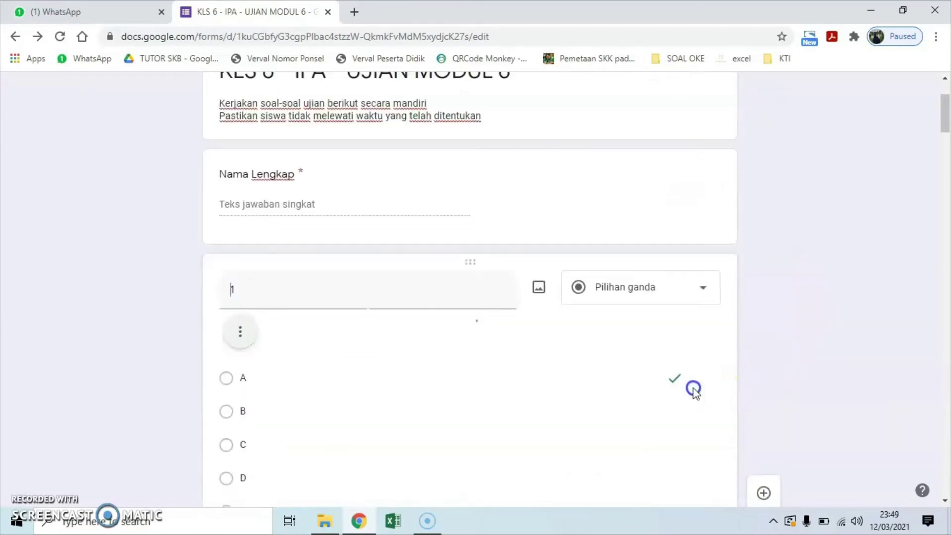
Mark A as the correct answer of multiple-choice question 2 and give it 5 points.
scroll(490, 293, "down", 3)
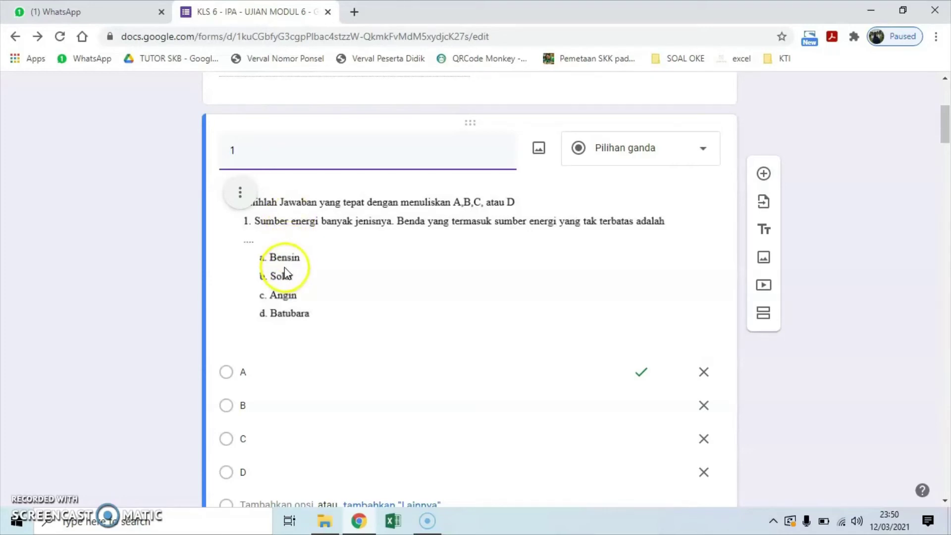
scroll(285, 267, "down", 1)
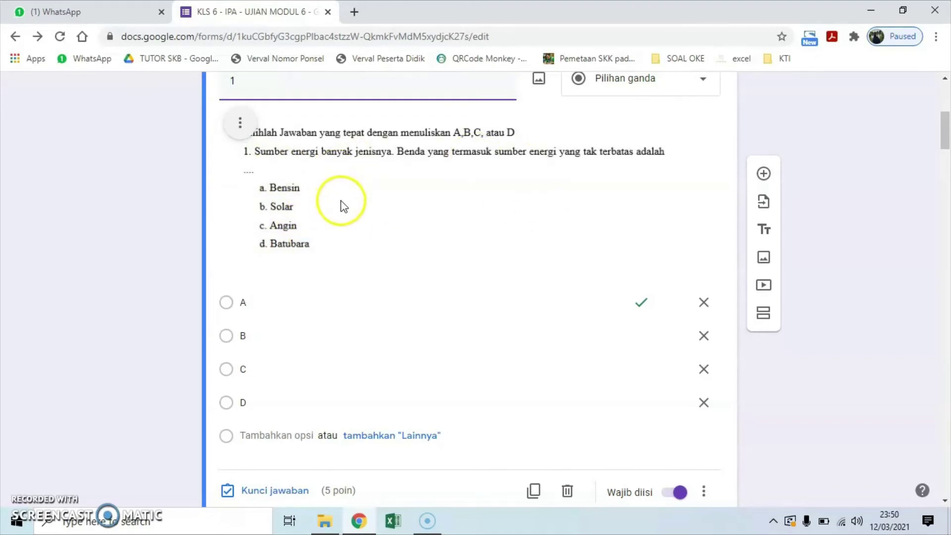
scroll(381, 308, "down", 7)
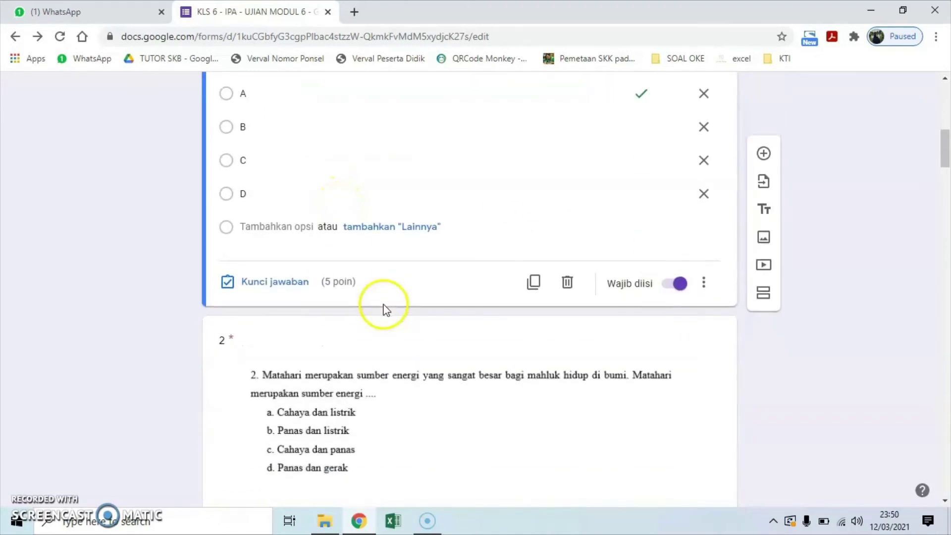
scroll(376, 312, "down", 3)
left_click(278, 344)
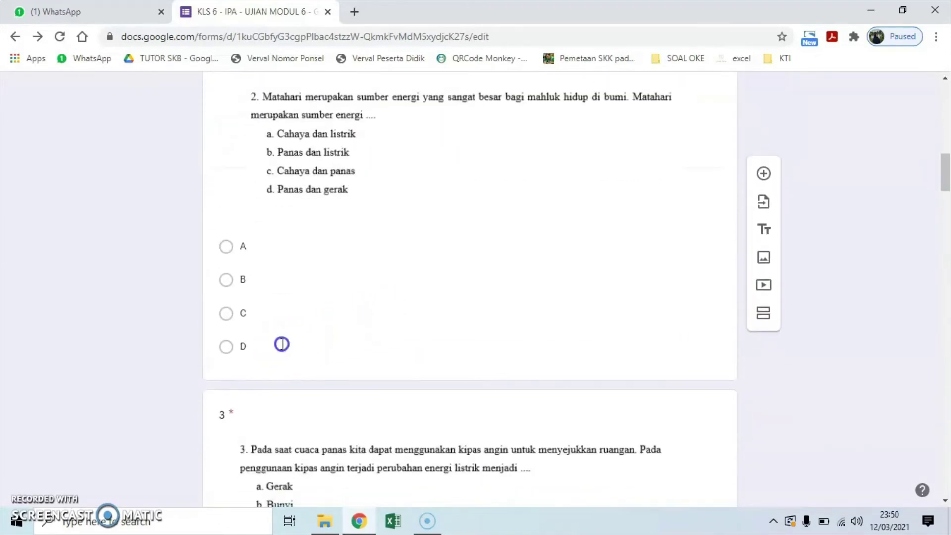
left_click(274, 356)
type("5")
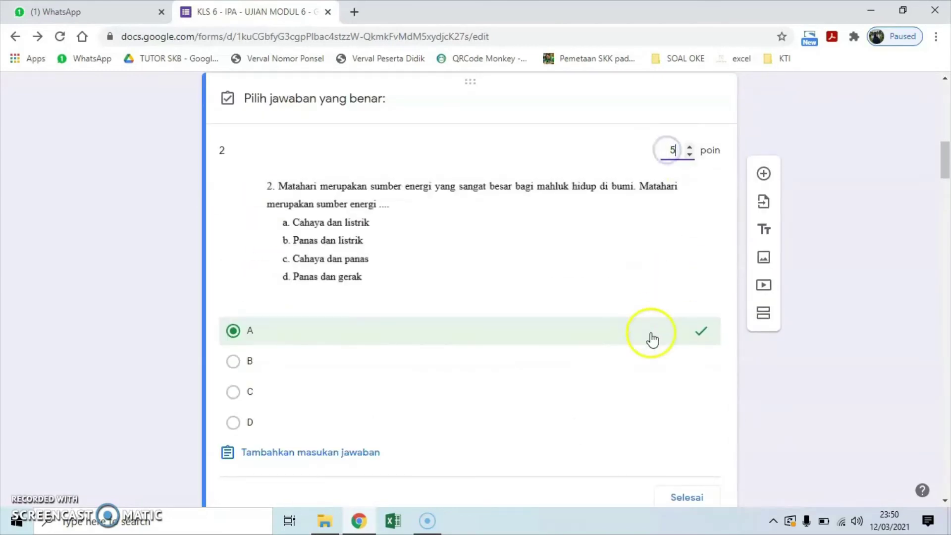
scroll(666, 377, "down", 3)
left_click(676, 365)
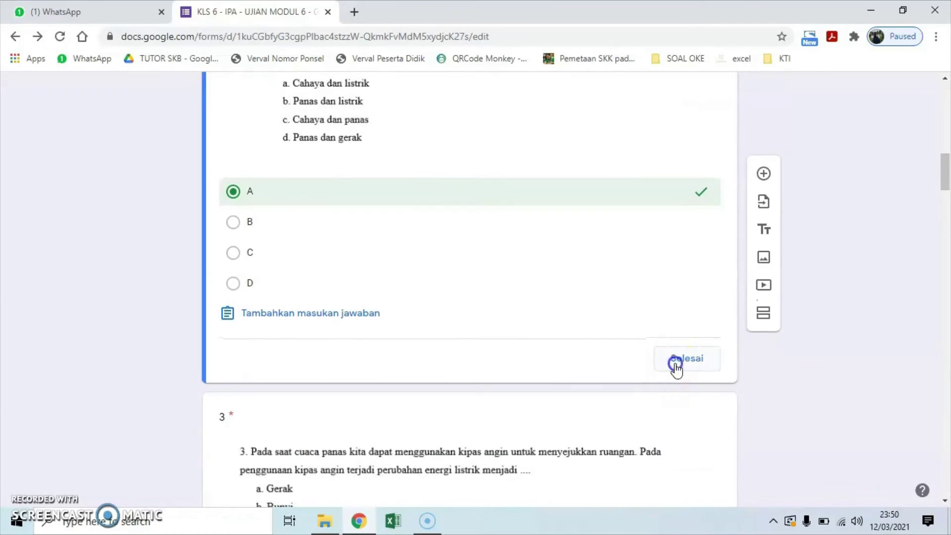
Assign 10 points to essay question 1 and set the point value of essay question 2.
scroll(678, 369, "down", 4)
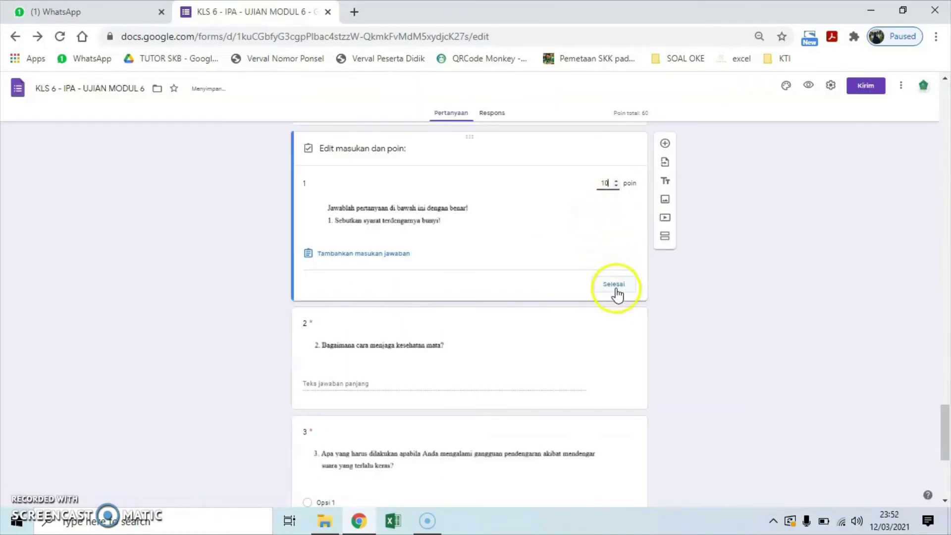
left_click(617, 295)
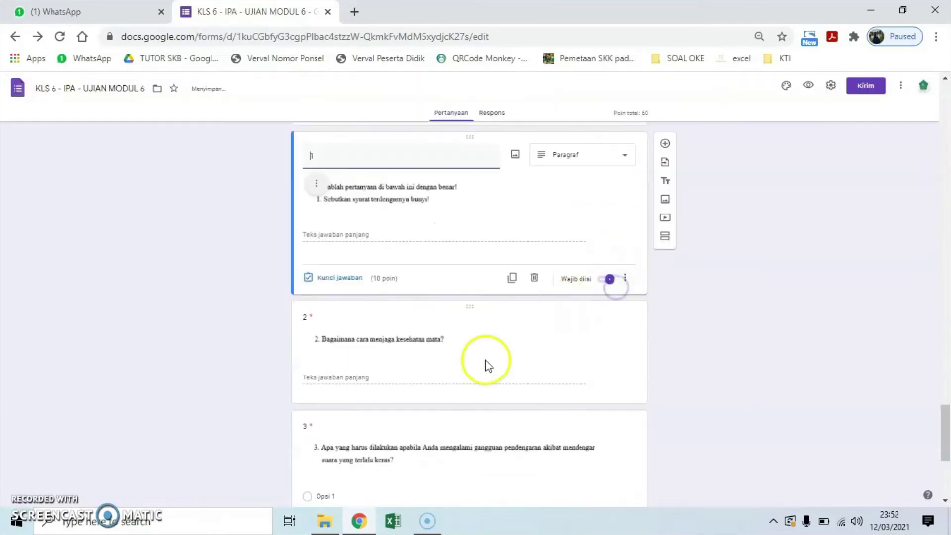
left_click(397, 365)
left_click(335, 388)
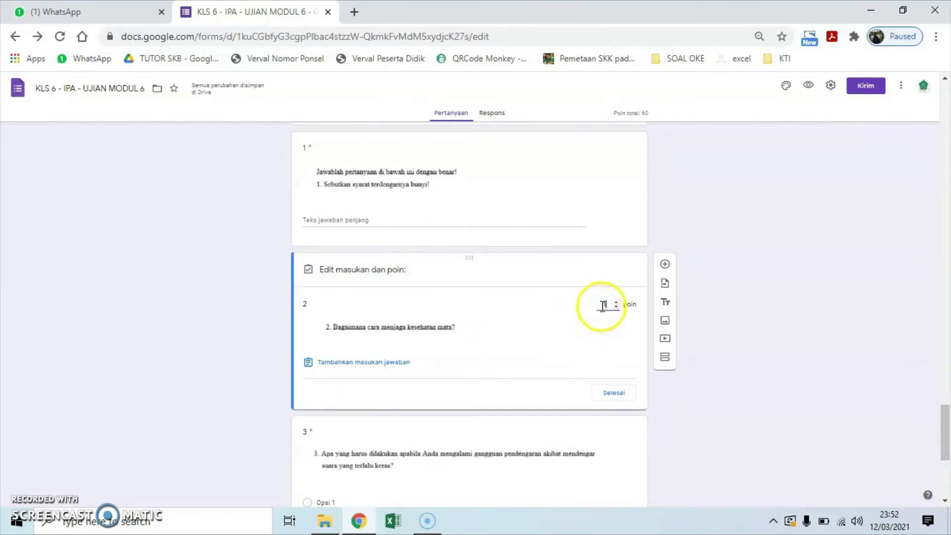
left_click(613, 392)
Review the quiz from the top at a larger zoom, checking the point total and question 1.
scroll(444, 386, "down", 3)
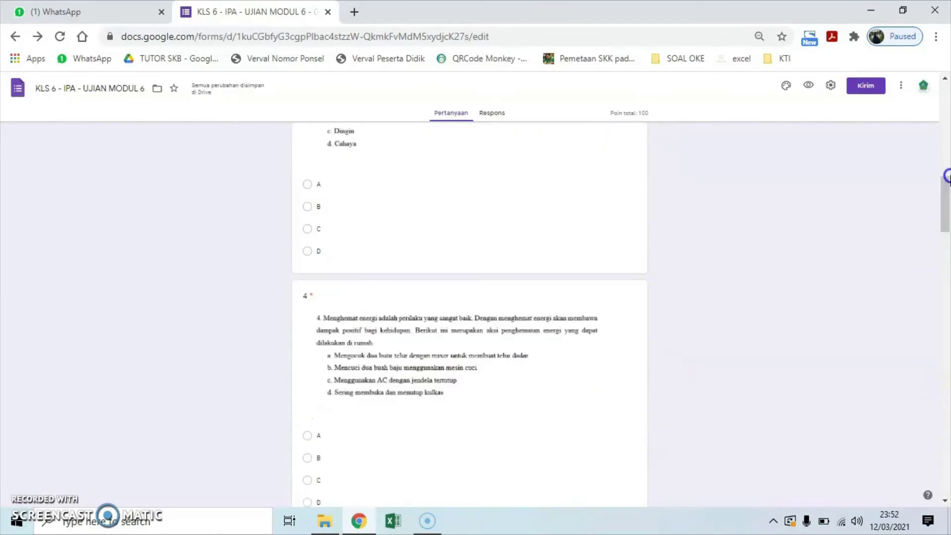
left_click_drag(947, 175, 947, 84)
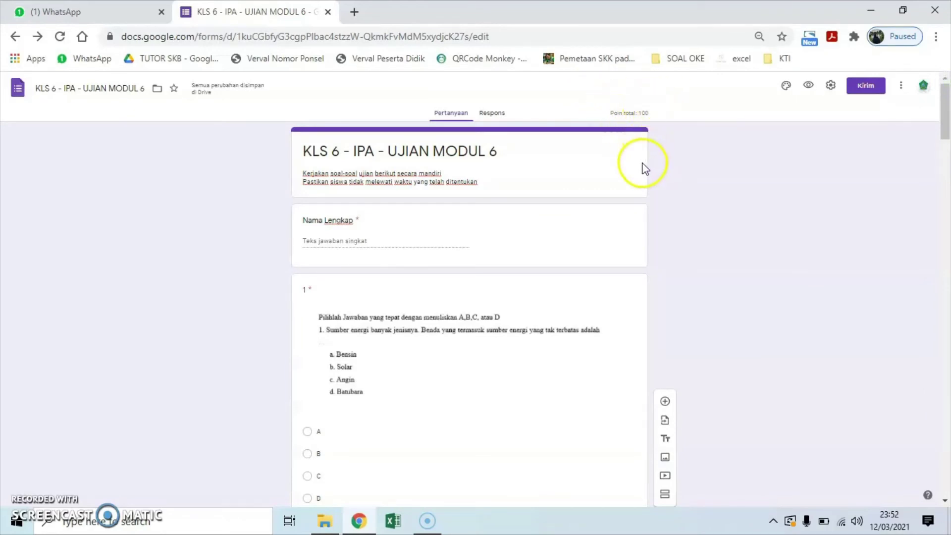
key("ctrl+plus")
key("ctrl+plus")
scroll(395, 319, "down", 5)
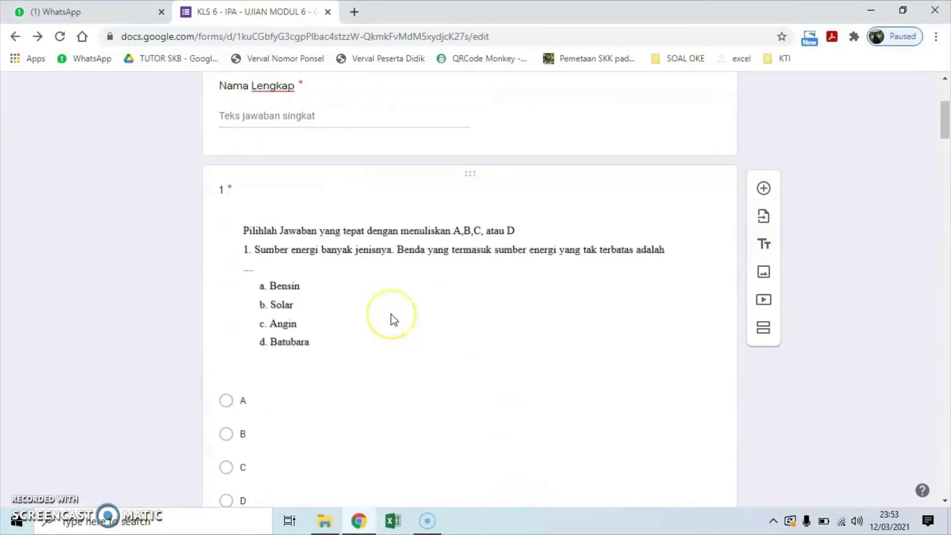
Find the Email Notifications for Google Forms add-on in the Google Workspace Marketplace and open its page.
scroll(480, 361, "up", 5)
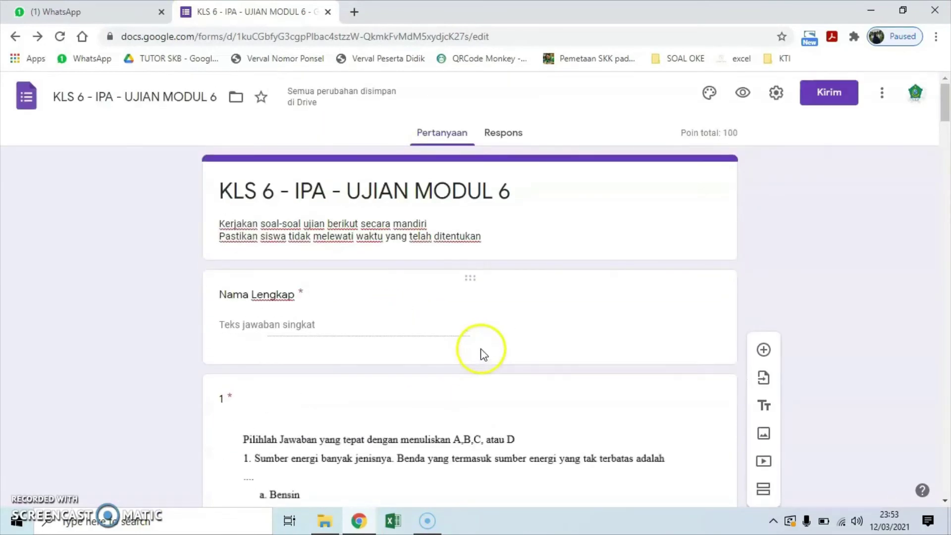
left_click(883, 95)
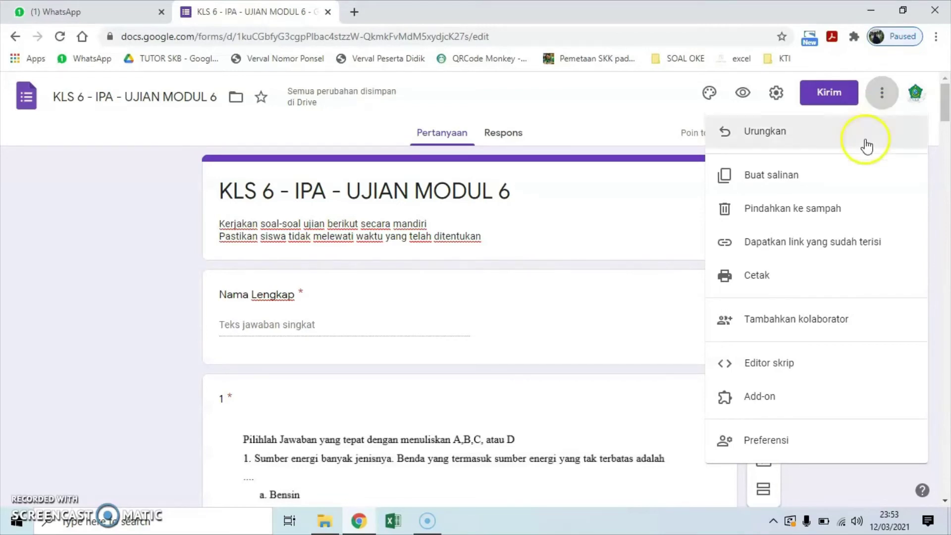
left_click(780, 399)
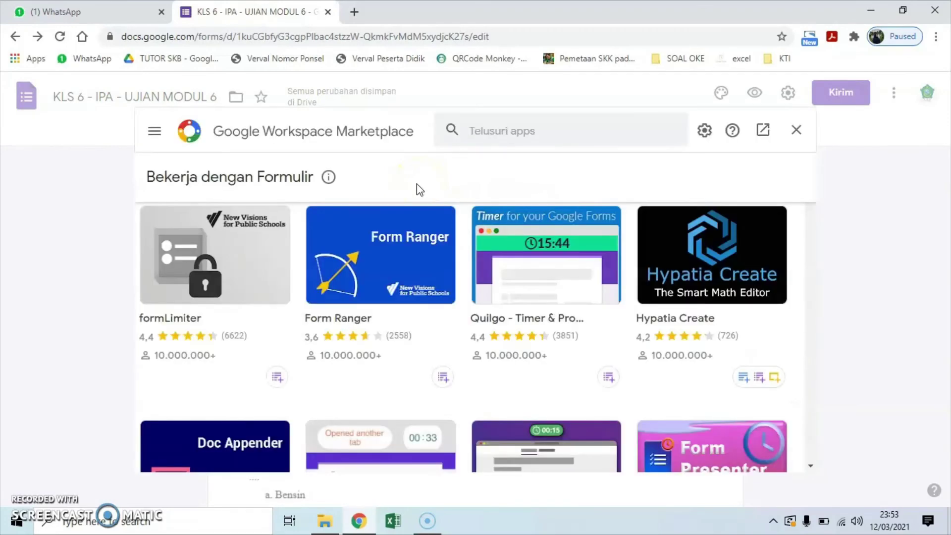
left_click(494, 130)
type("EMAIL")
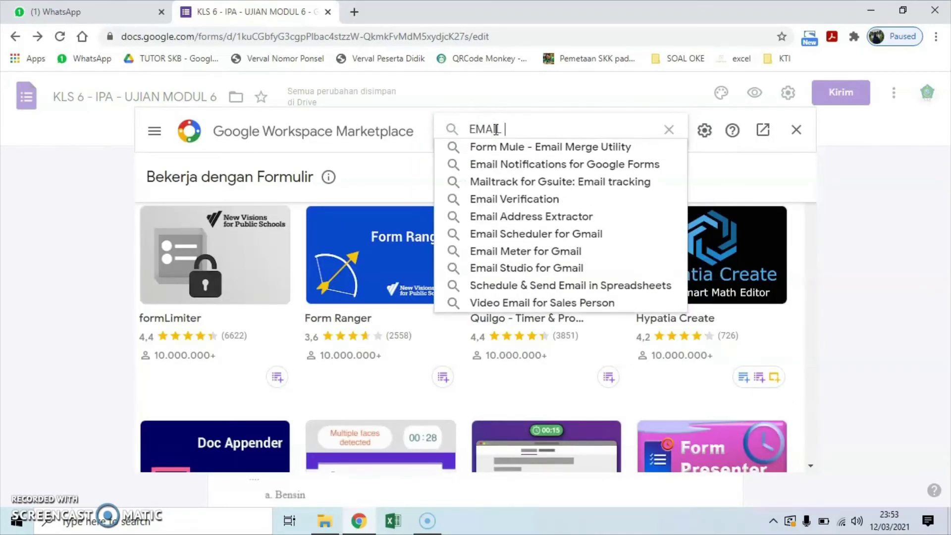
left_click(511, 164)
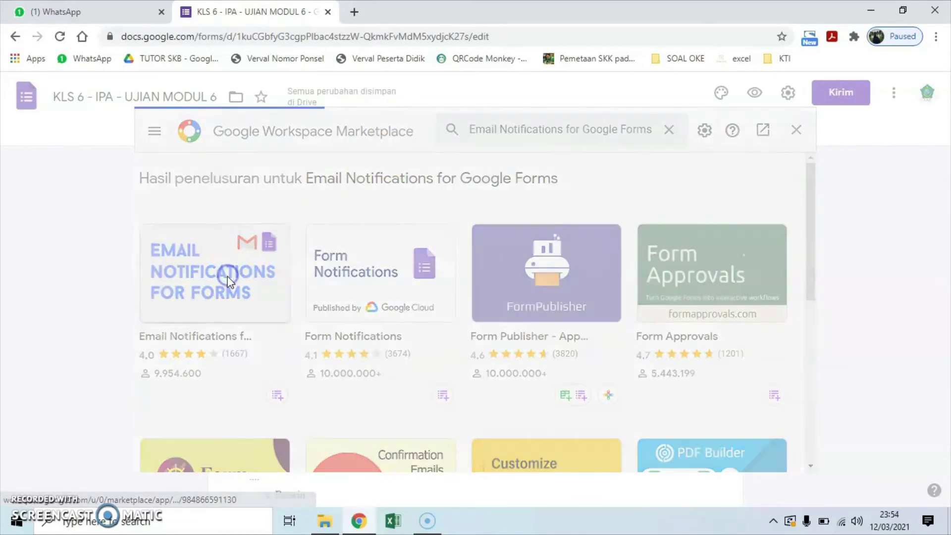
left_click(227, 272)
Install the Email Notifications for Google Forms add-on, choosing the school's Google account and granting the requested permissions.
left_click(464, 281)
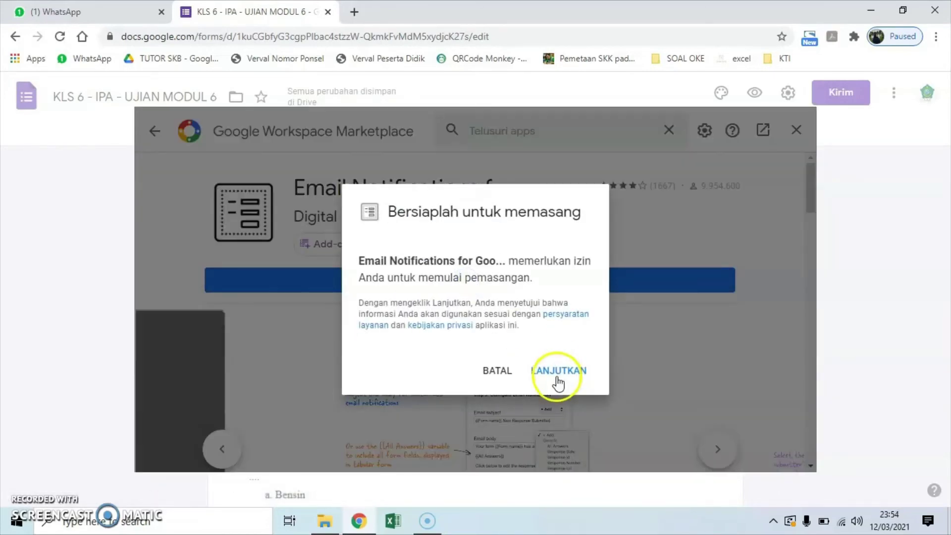
left_click(557, 370)
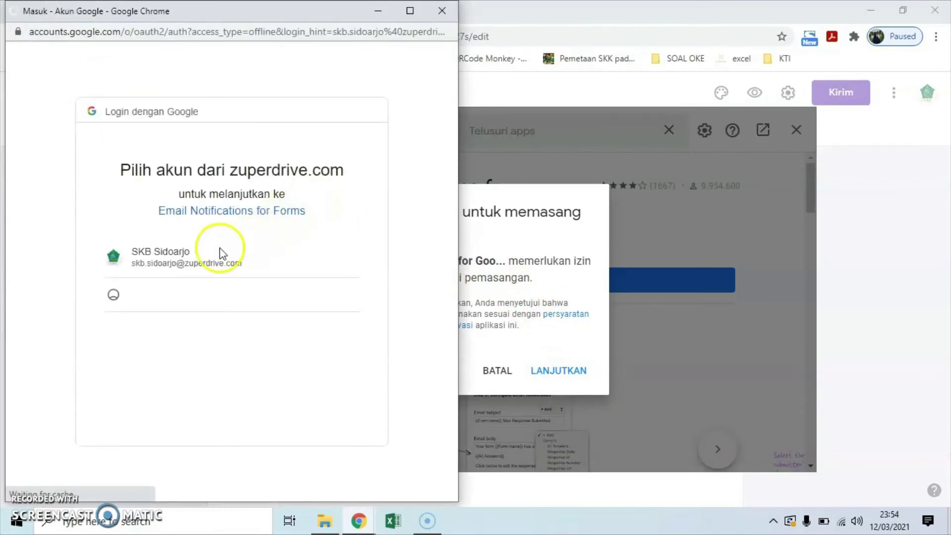
left_click(170, 260)
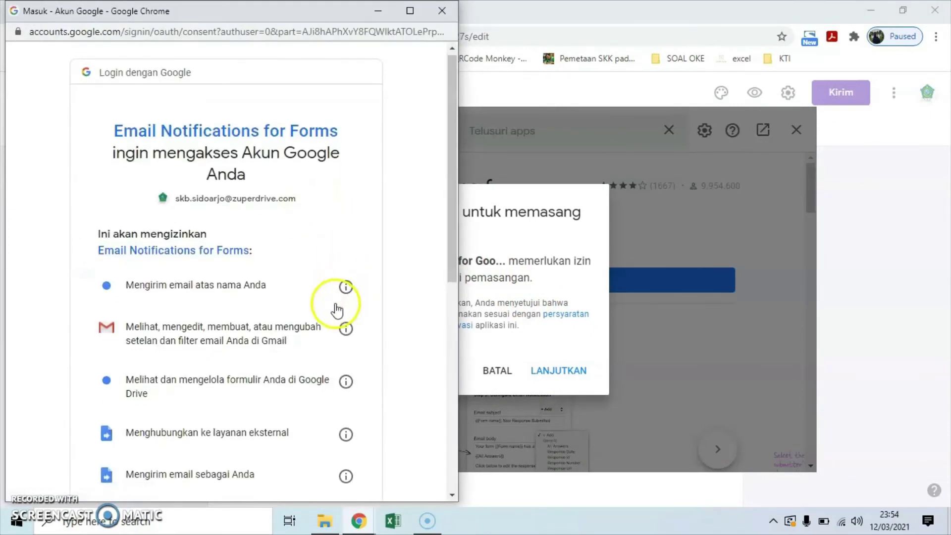
scroll(333, 308, "down", 8)
left_click(309, 395)
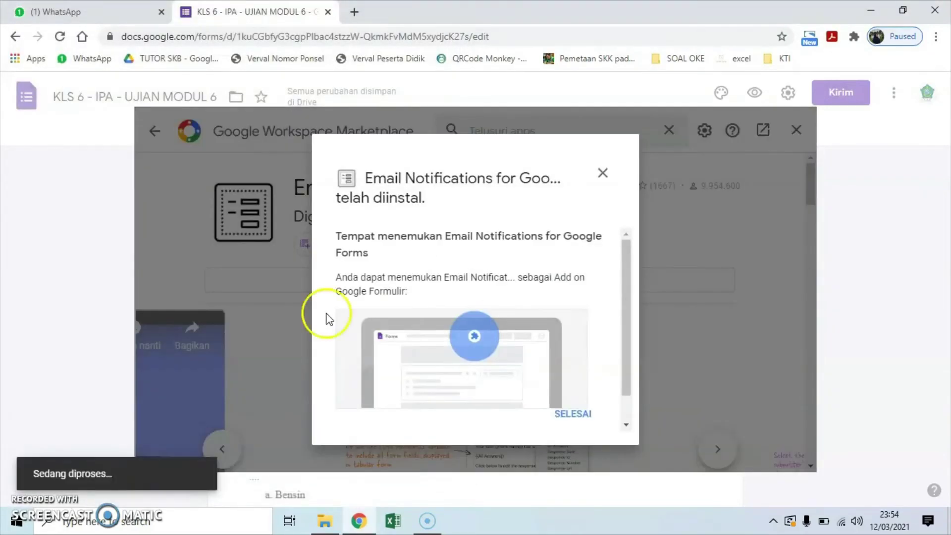
left_click(571, 417)
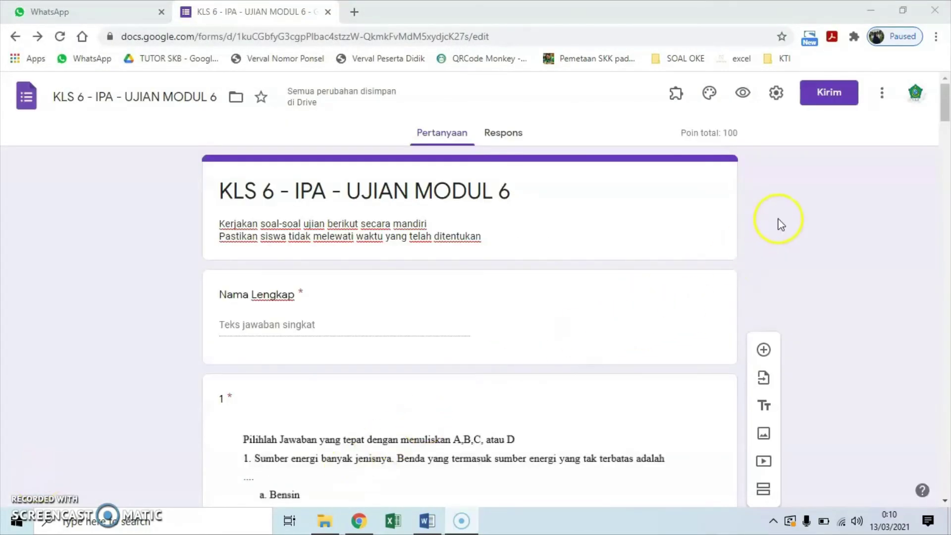
Open the Limit Google Form Responses settings of the Email Notifications for Forms add-on.
left_click(676, 97)
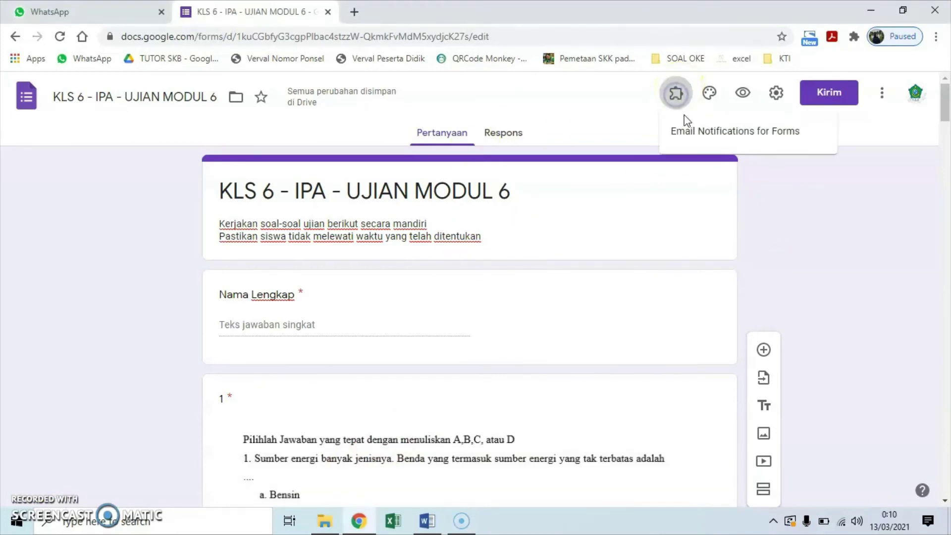
left_click(685, 133)
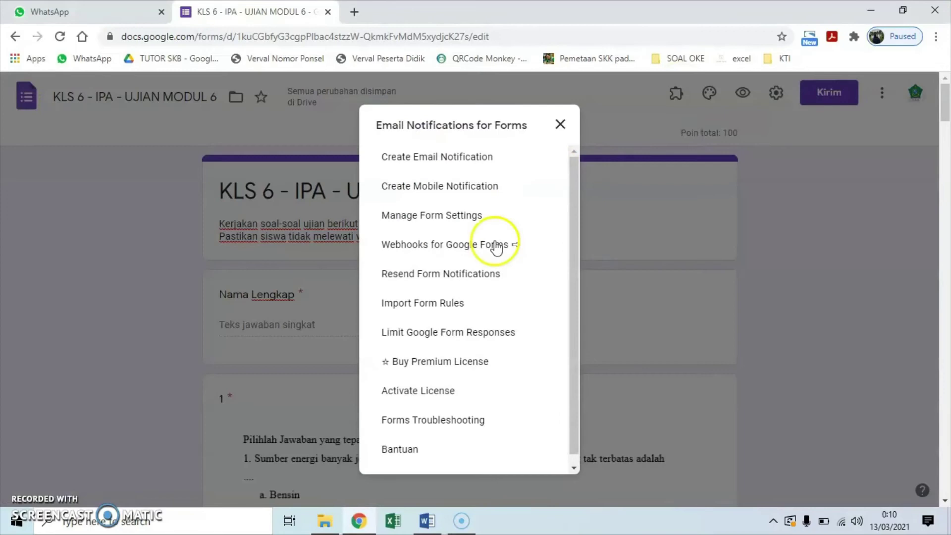
left_click(449, 333)
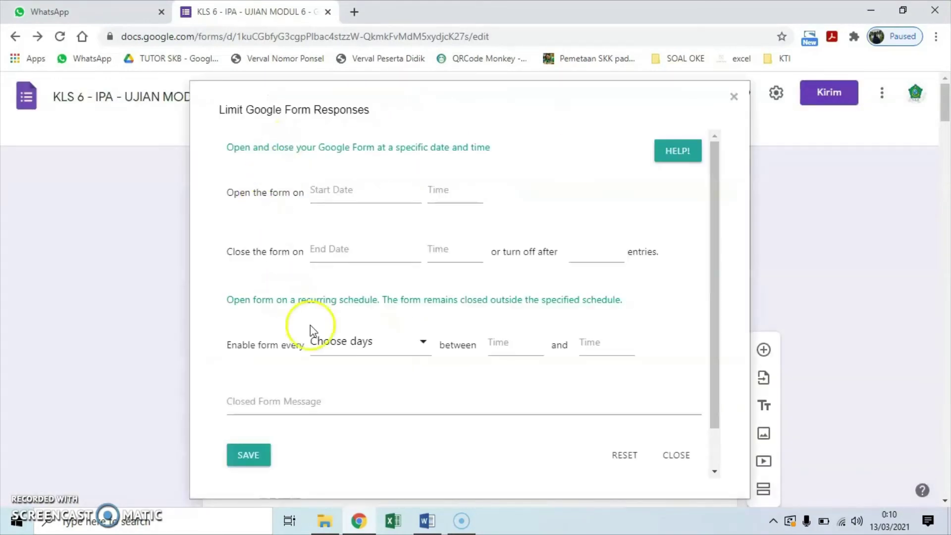
Schedule the form to open on 03/18/2021 at 16:30.
left_click(323, 192)
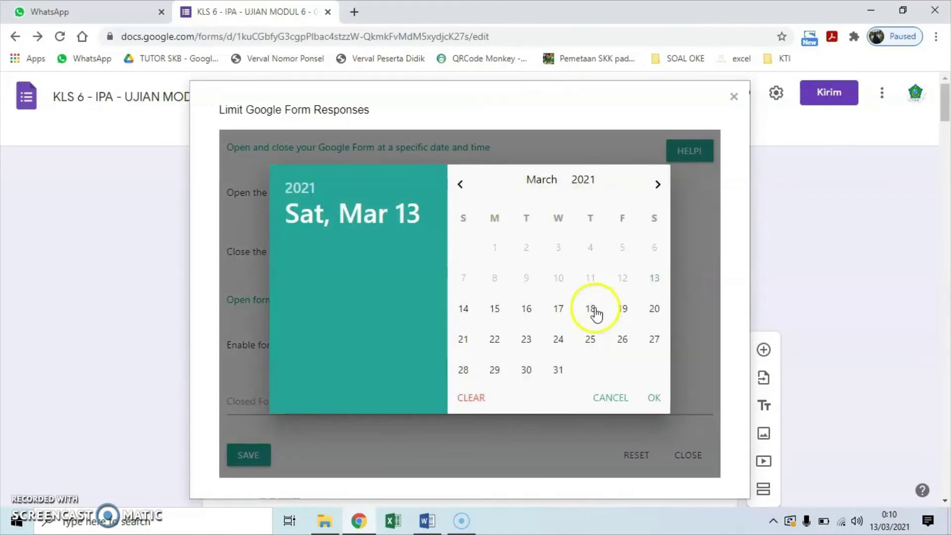
left_click(593, 311)
left_click(441, 191)
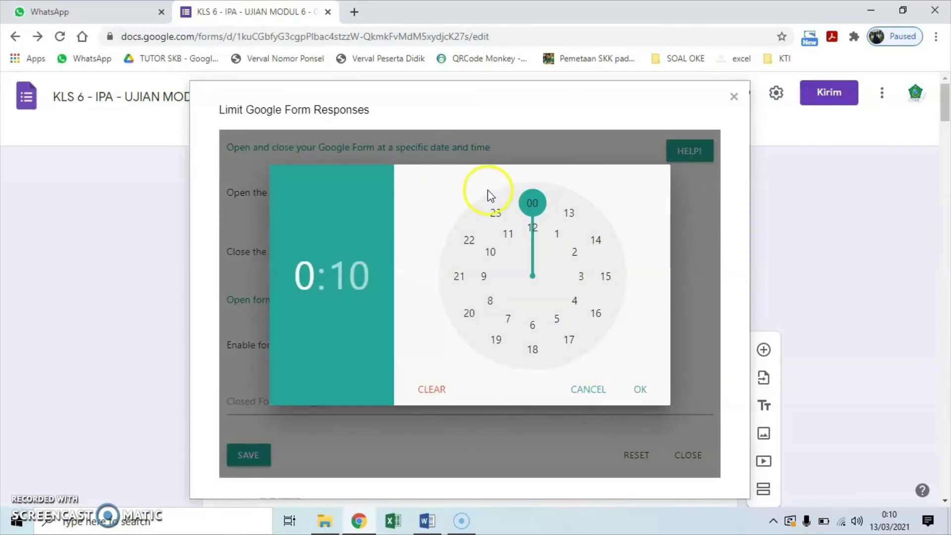
left_click(597, 316)
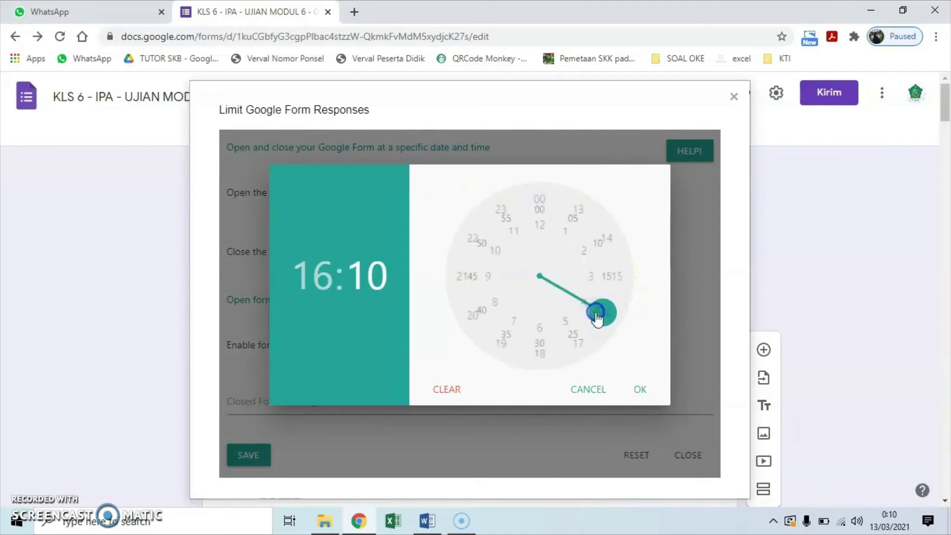
left_click(548, 354)
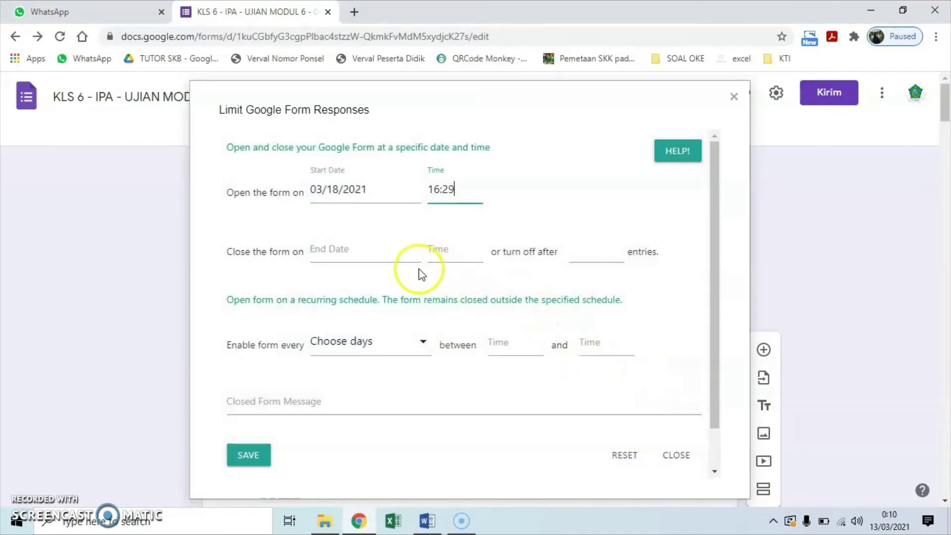
left_click(457, 190)
left_click(601, 314)
left_click(548, 353)
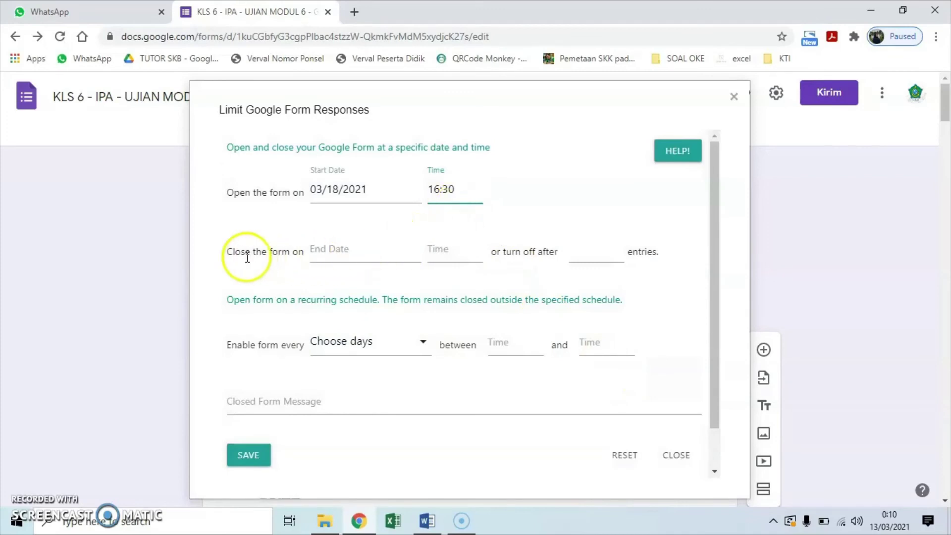
Schedule the form to close on 03/18/2021 at 18:00.
left_click(328, 251)
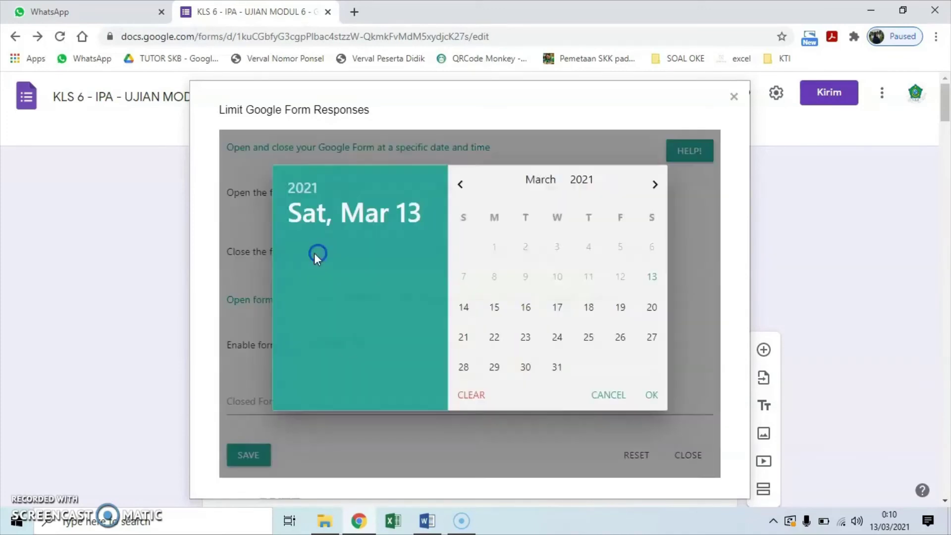
left_click(590, 312)
left_click(461, 249)
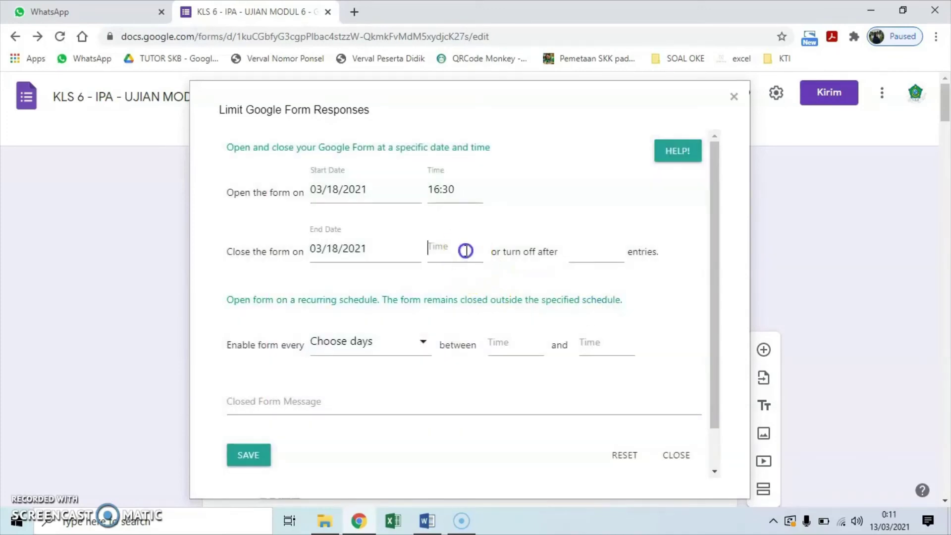
left_click(533, 351)
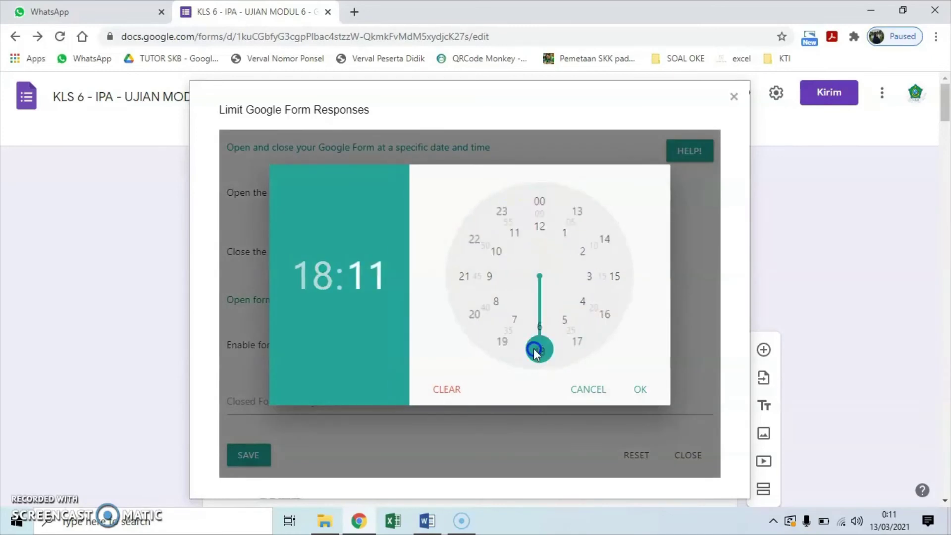
left_click(537, 204)
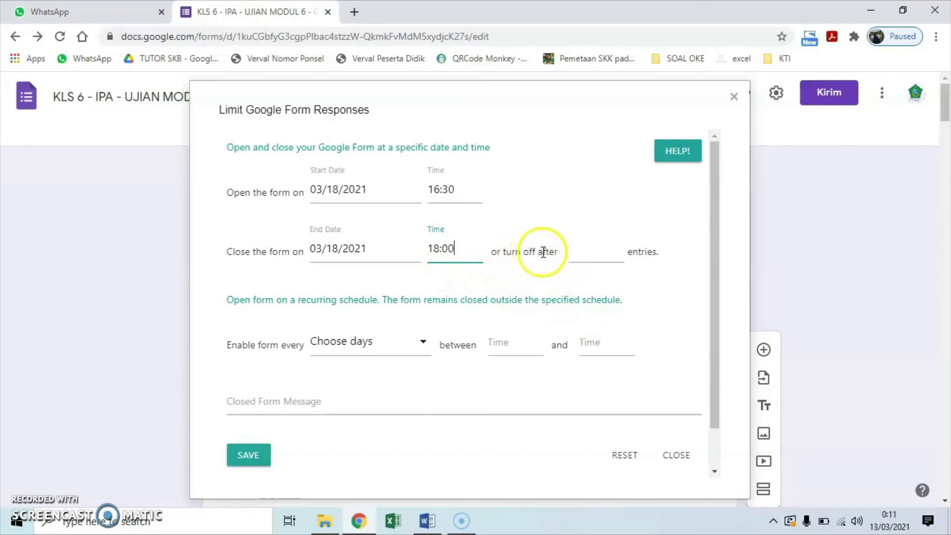
left_click(596, 256)
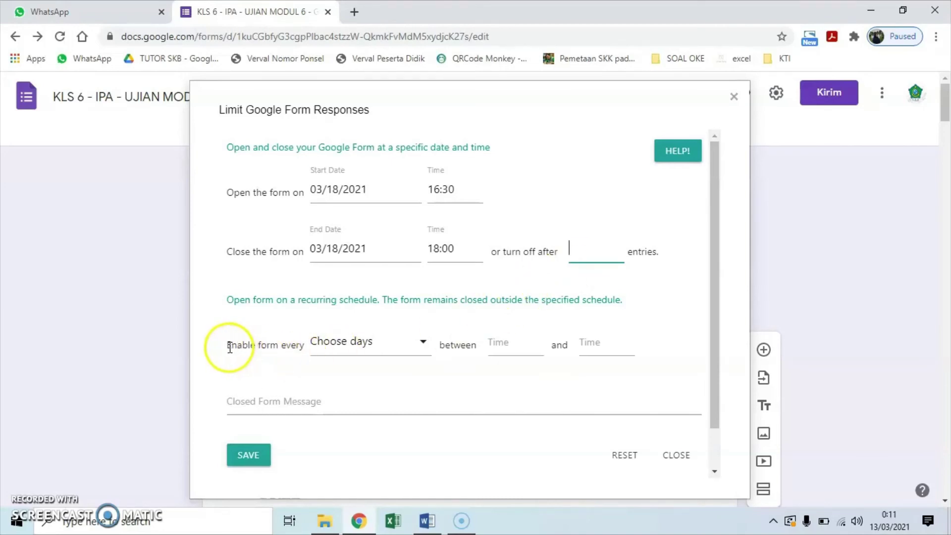
left_click(381, 343)
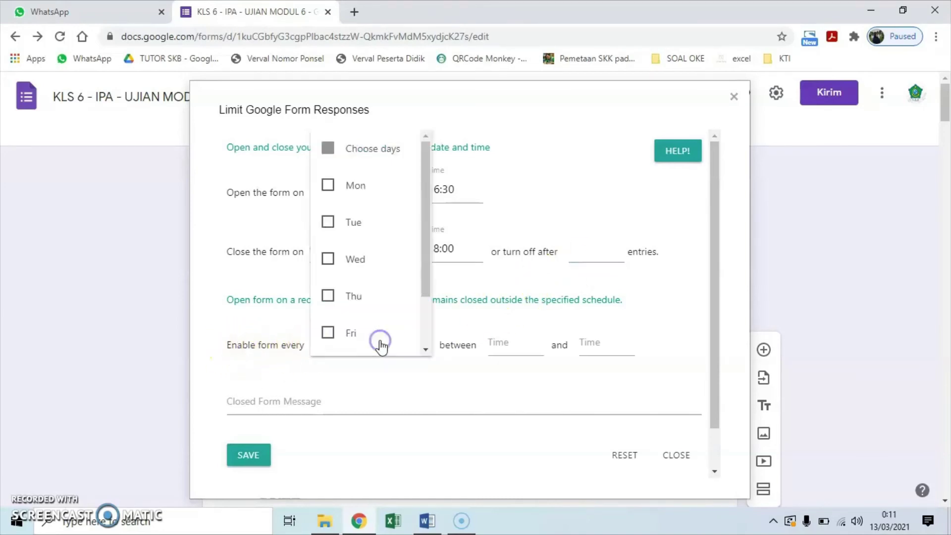
left_click(353, 388)
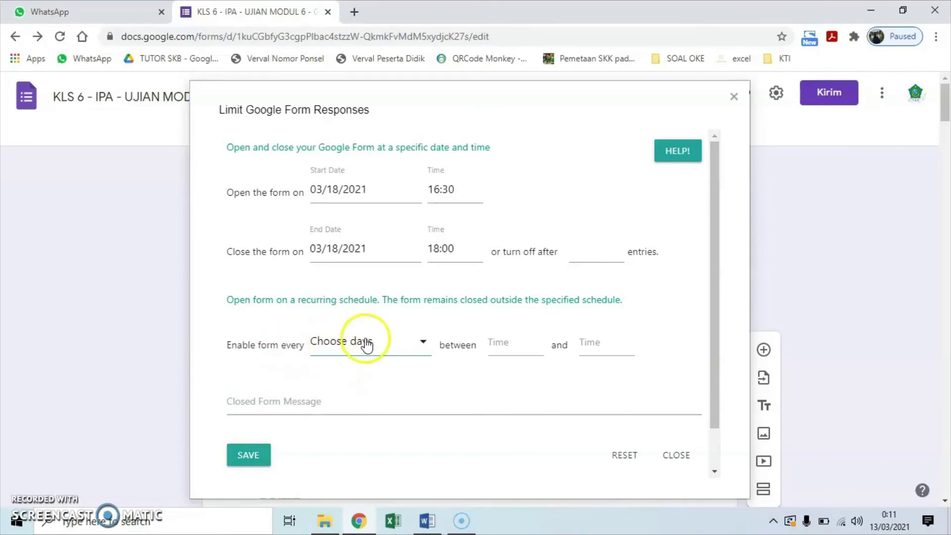
Enter the closed form message "Maaf, form yang kalian buka belum sesuai jadwal." and save the response limits.
left_click(299, 402)
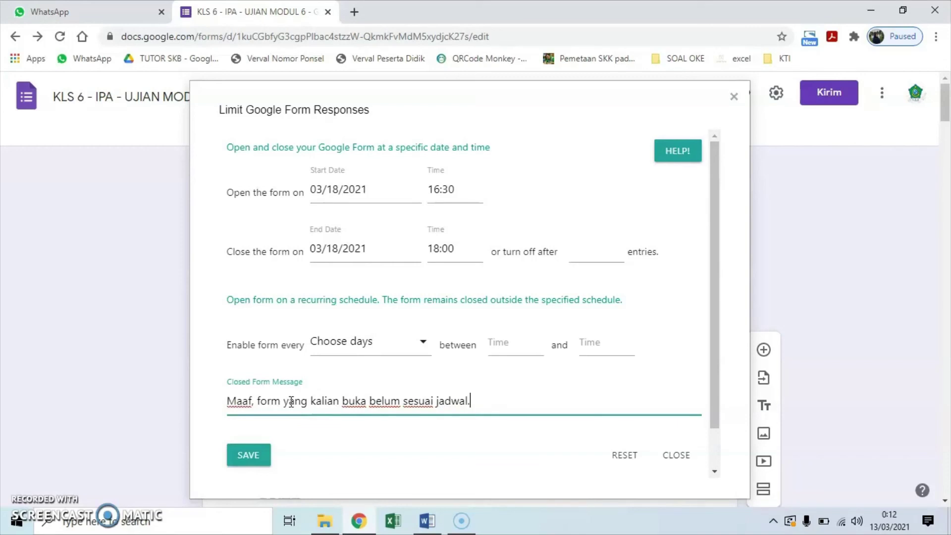
left_click(249, 455)
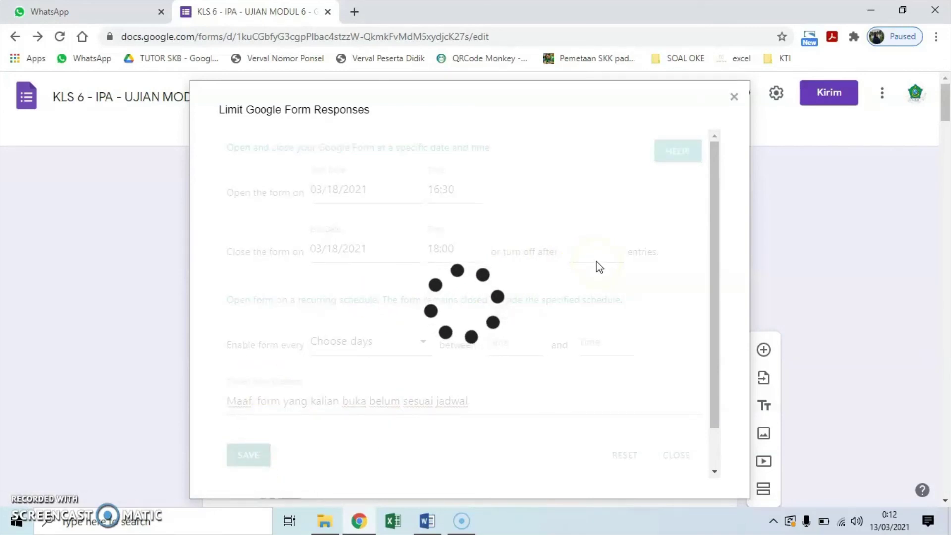
left_click(677, 455)
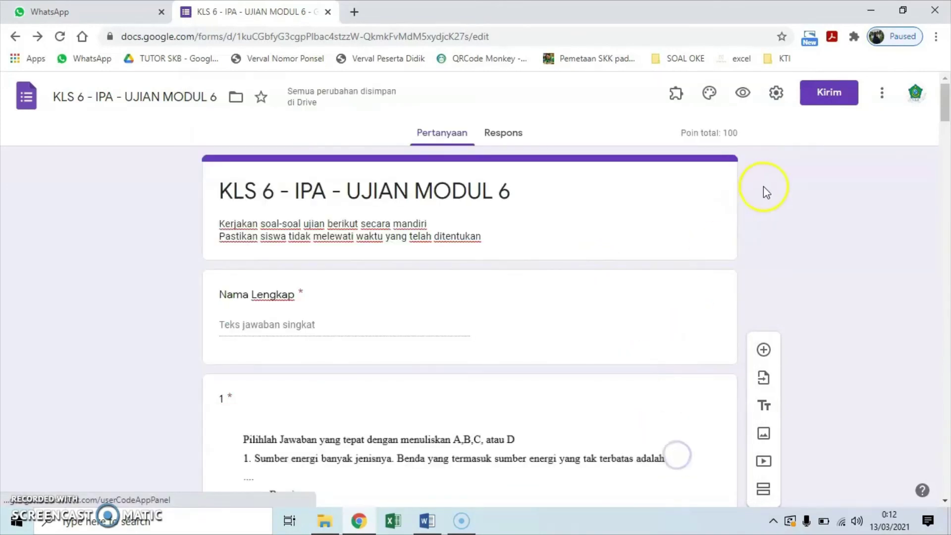
Preview the form to check what respondents see outside the schedule, and close the preview.
left_click(746, 94)
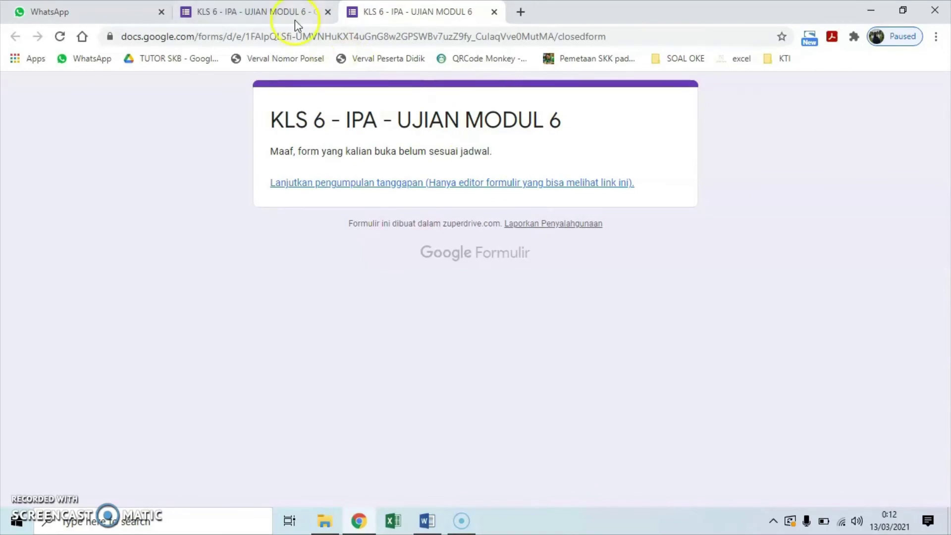
key("ctrl+w")
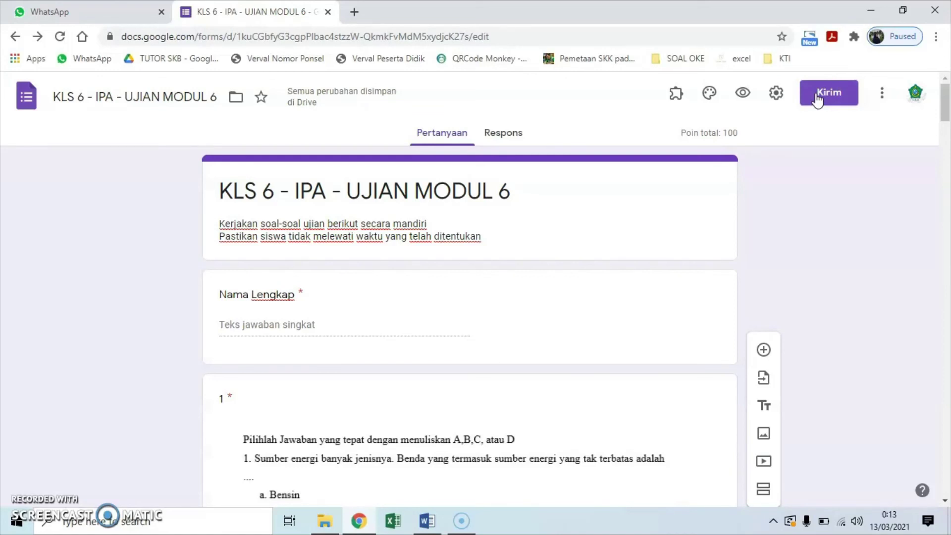
Generate the shortened share link of the form and copy it.
left_click(817, 99)
left_click(431, 197)
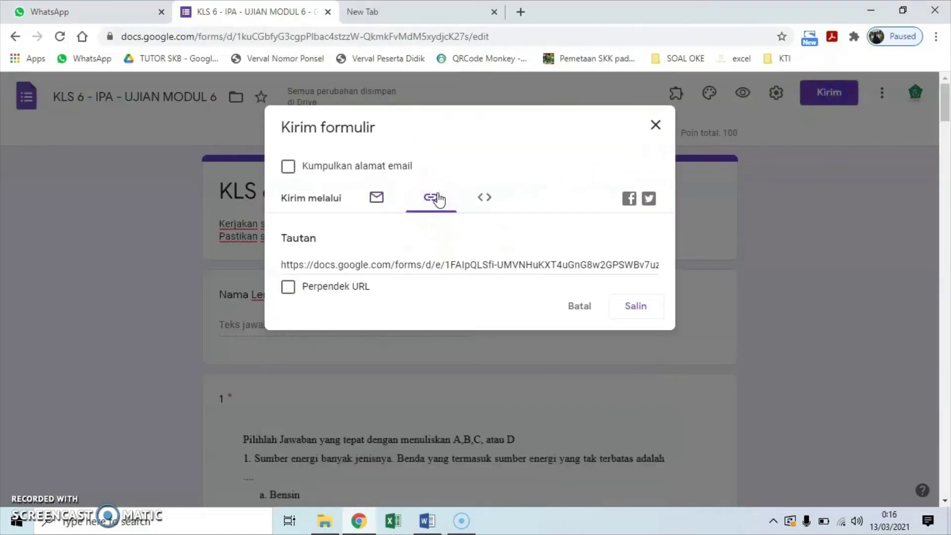
left_click(289, 292)
left_click(632, 306)
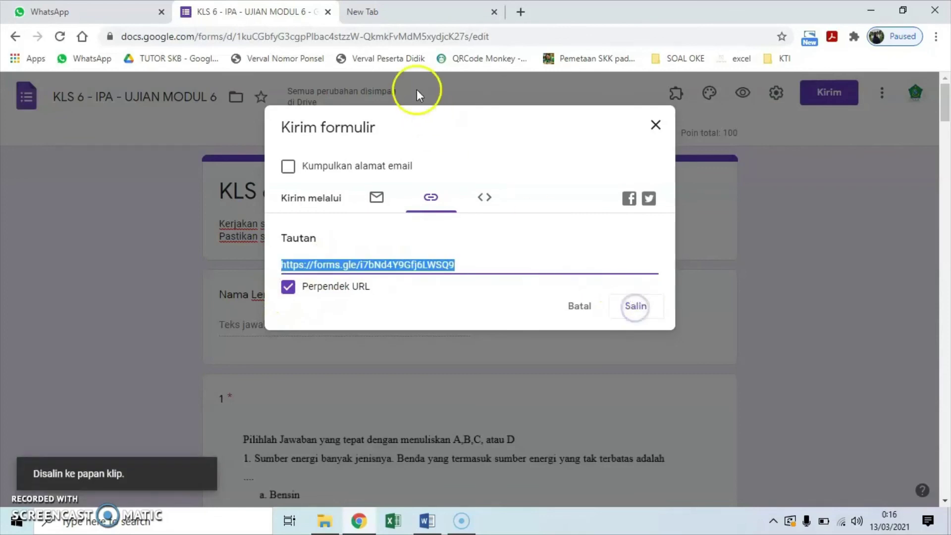
Load the gg.gg URL shortener in the empty browser tab and paste the copied form link as the address to shorten.
left_click(426, 12)
left_click(344, 36)
type("G")
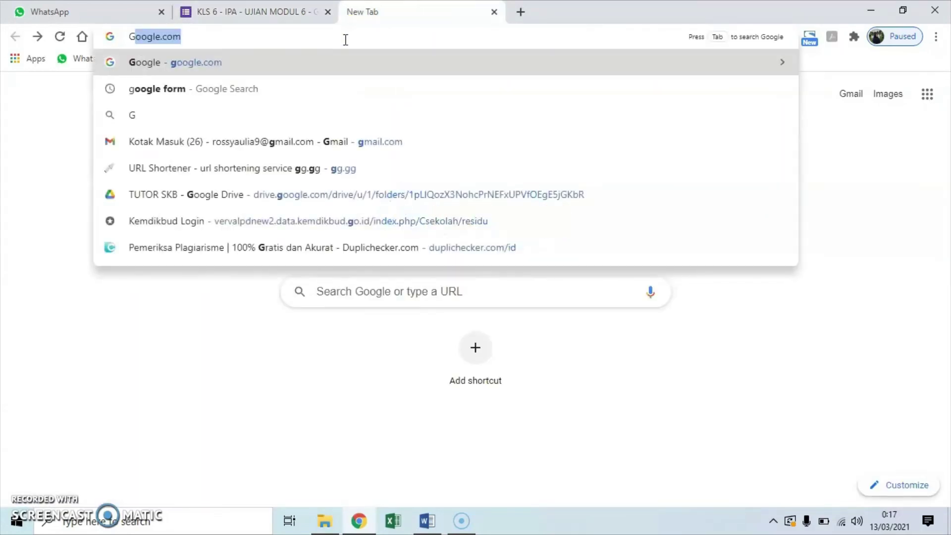
type("G.GG")
key("Return")
left_click(310, 238)
type("https://forms.gle/i7bNd4Y9Gfj6LWSQ9")
Customize the short link's ending as KLS6SD-IPA6 and shorten the form's URL.
left_click(219, 282)
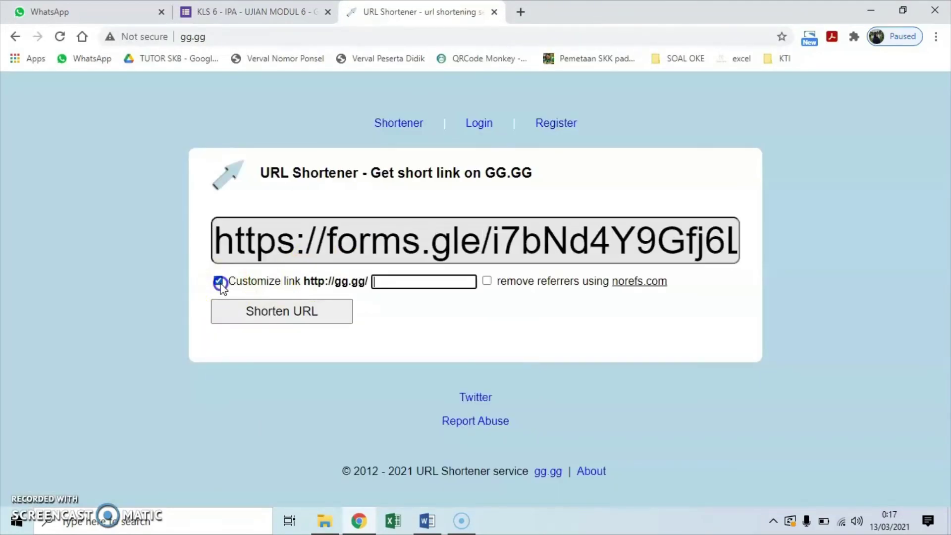
left_click(403, 278)
type("KLS")
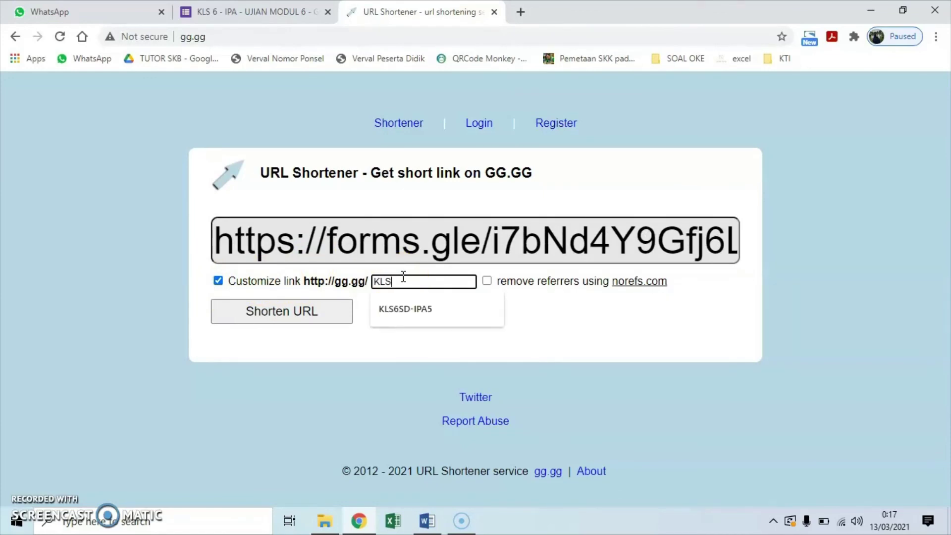
type("6SD-IPA6")
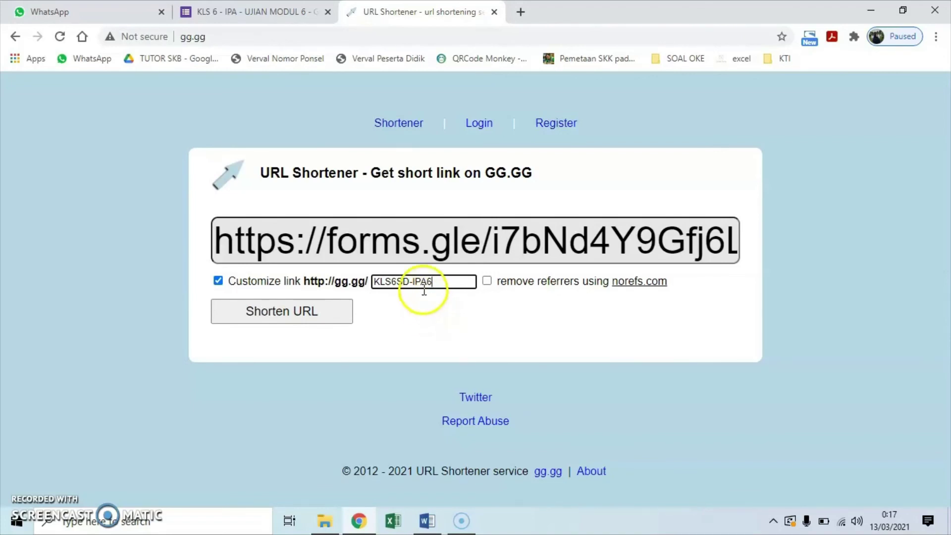
left_click(292, 311)
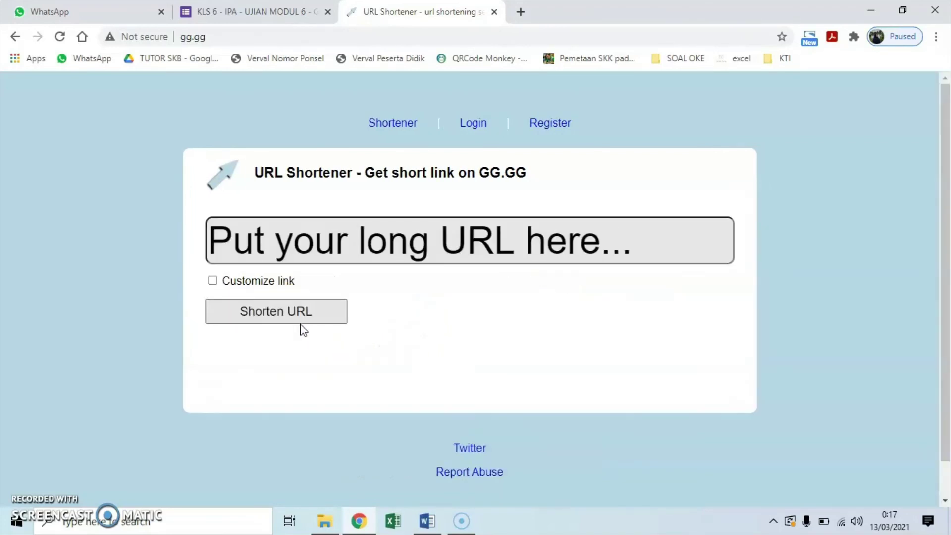
scroll(330, 394, "down", 1)
scroll(329, 394, "down", 1)
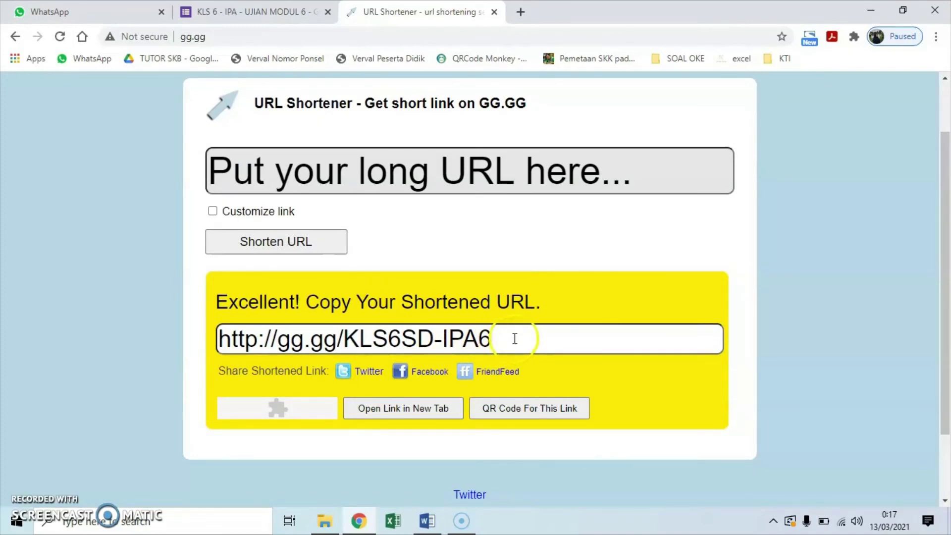
left_click_drag(514, 335, 196, 337)
left_click_drag(491, 339, 185, 337)
key("ctrl+c")
Switch to the Word document PEMBERITAHUAN LINK and paste the copied link after the IPA entry for Kamis, 18 Maret 2021.
left_click(428, 521)
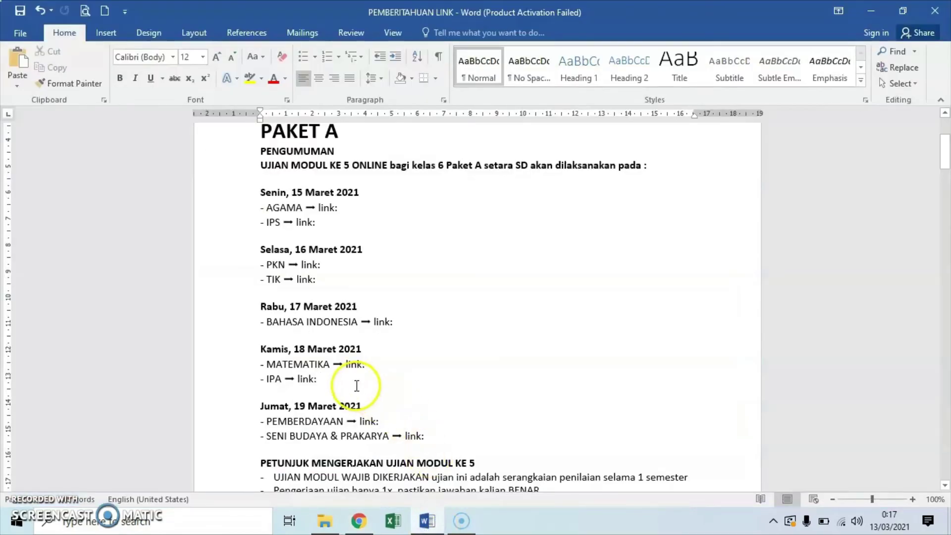
left_click(361, 380)
key("ctrl+v")
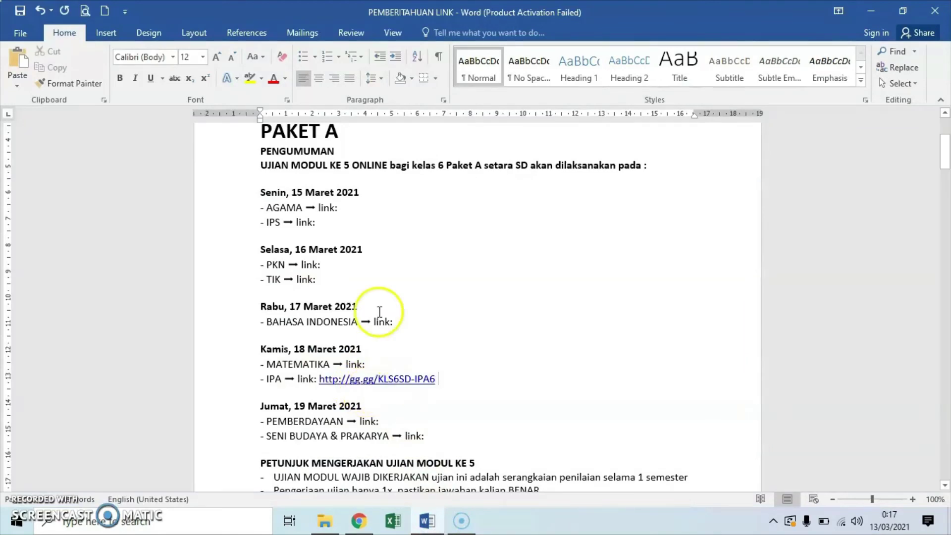
Change the module number to 6 in the UJIAN MODUL title and in the announcement's UJIAN MODUL KE line for Paket A.
scroll(347, 411, "down", 3)
scroll(398, 414, "up", 3)
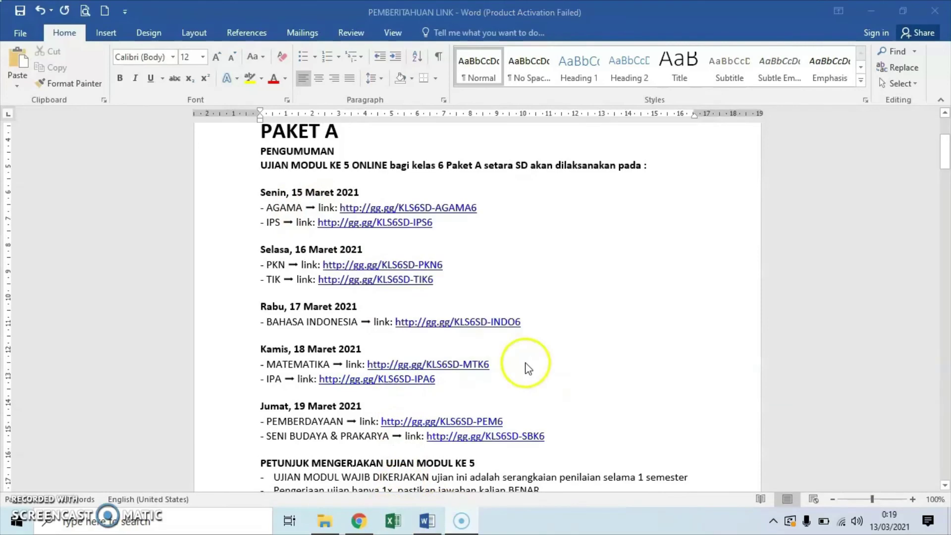
scroll(527, 365, "up", 3)
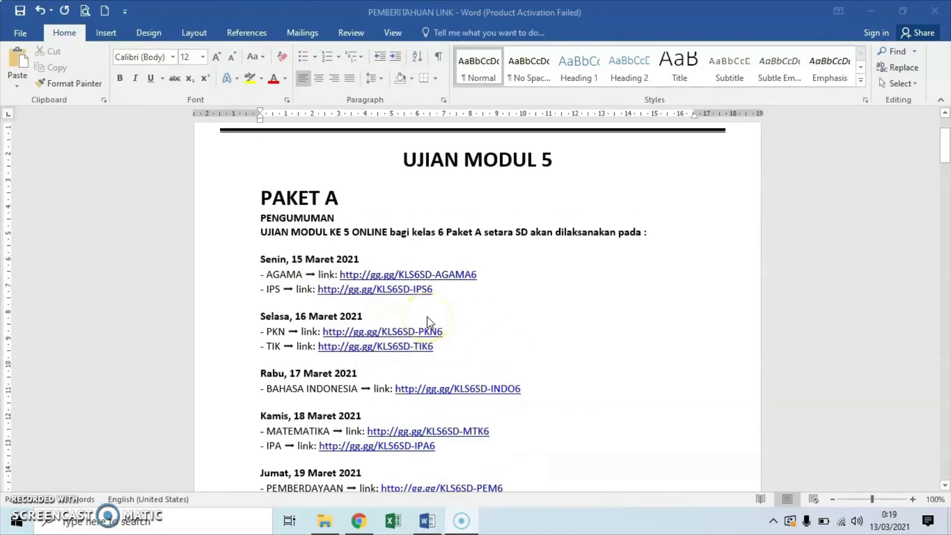
scroll(427, 321, "down", 1)
scroll(428, 321, "up", 1)
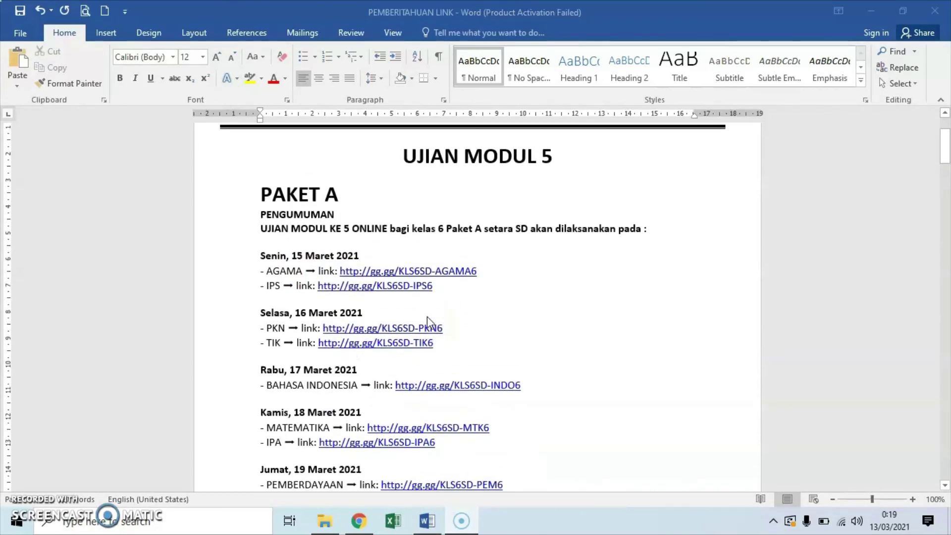
left_click(559, 164)
key("BackSpace")
type("6")
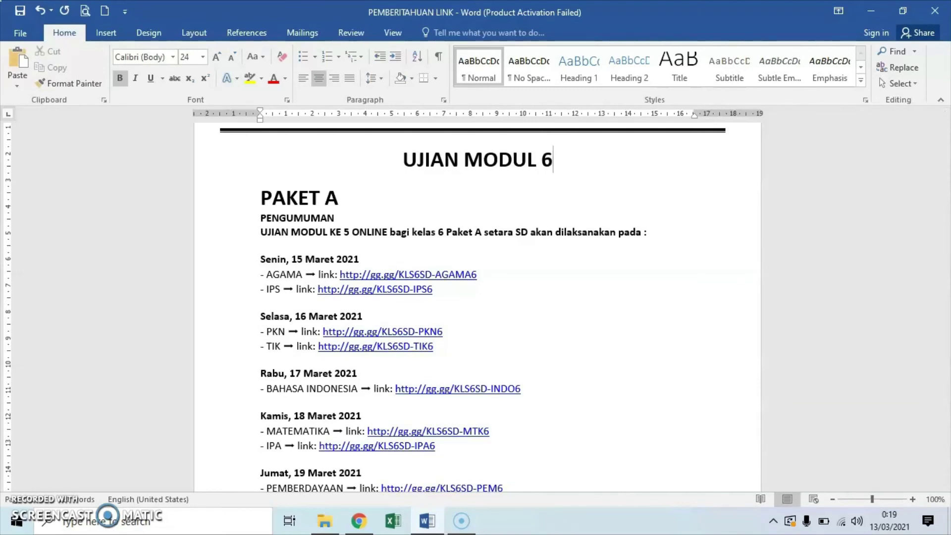
left_click(353, 231)
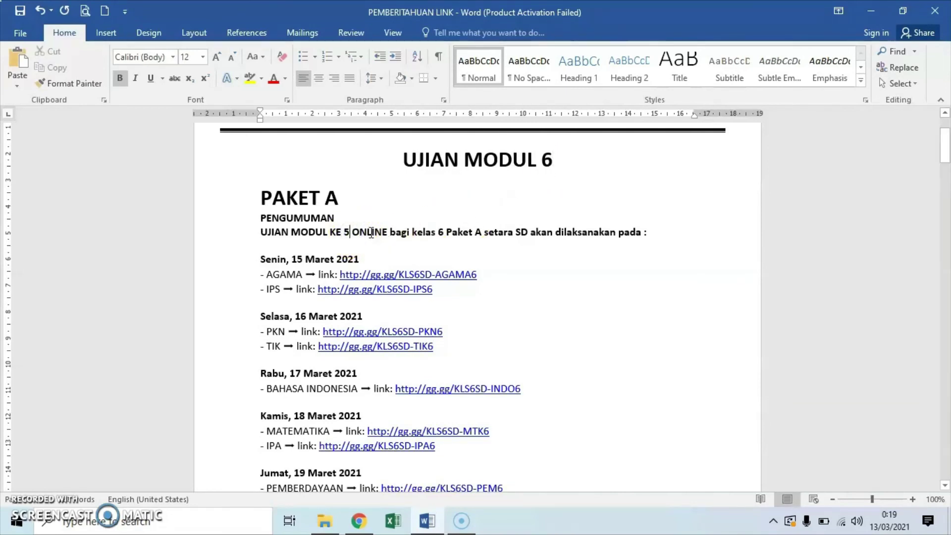
key("BackSpace")
type("6")
Copy the announcement text from PENGUMUMAN onward and switch to WhatsApp in Chrome to share it with the WB PAKET A SKB group.
left_click_drag(262, 218, 320, 344)
left_click(359, 521)
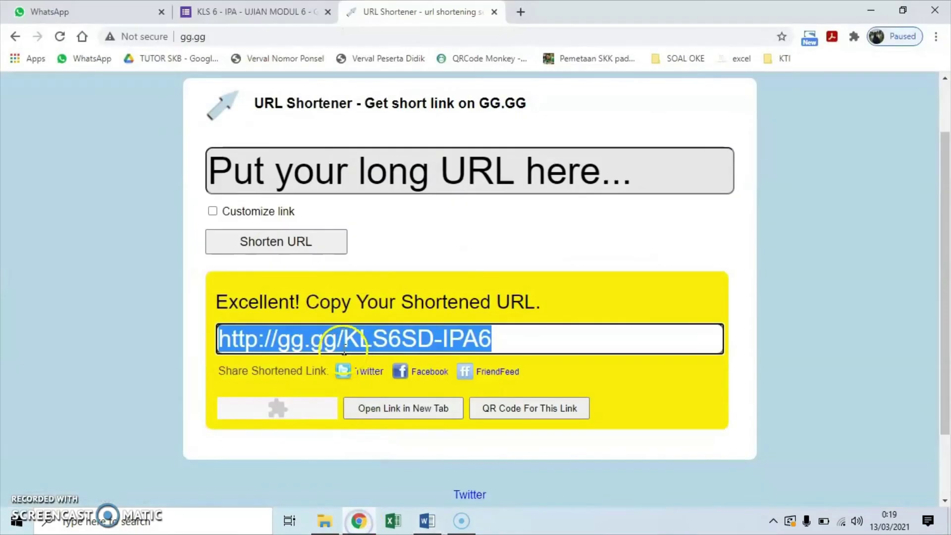
left_click(50, 11)
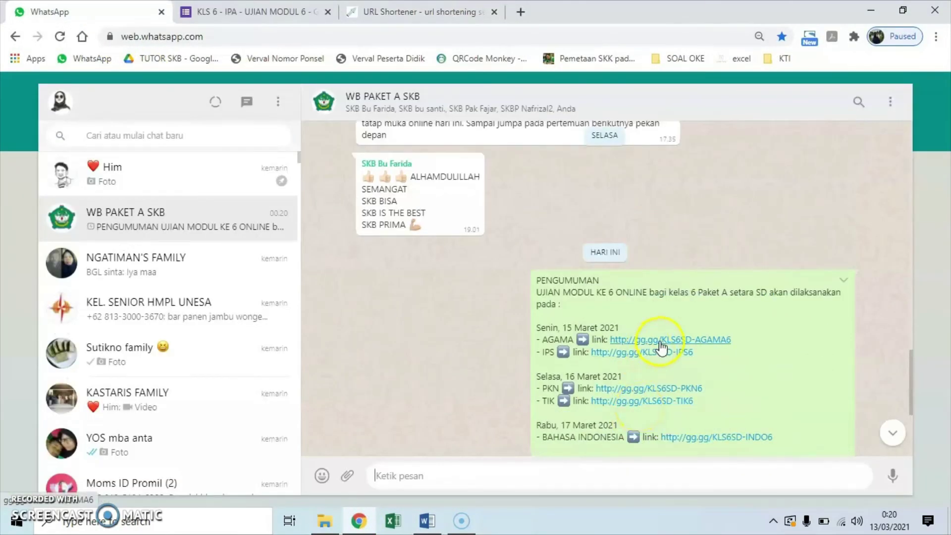